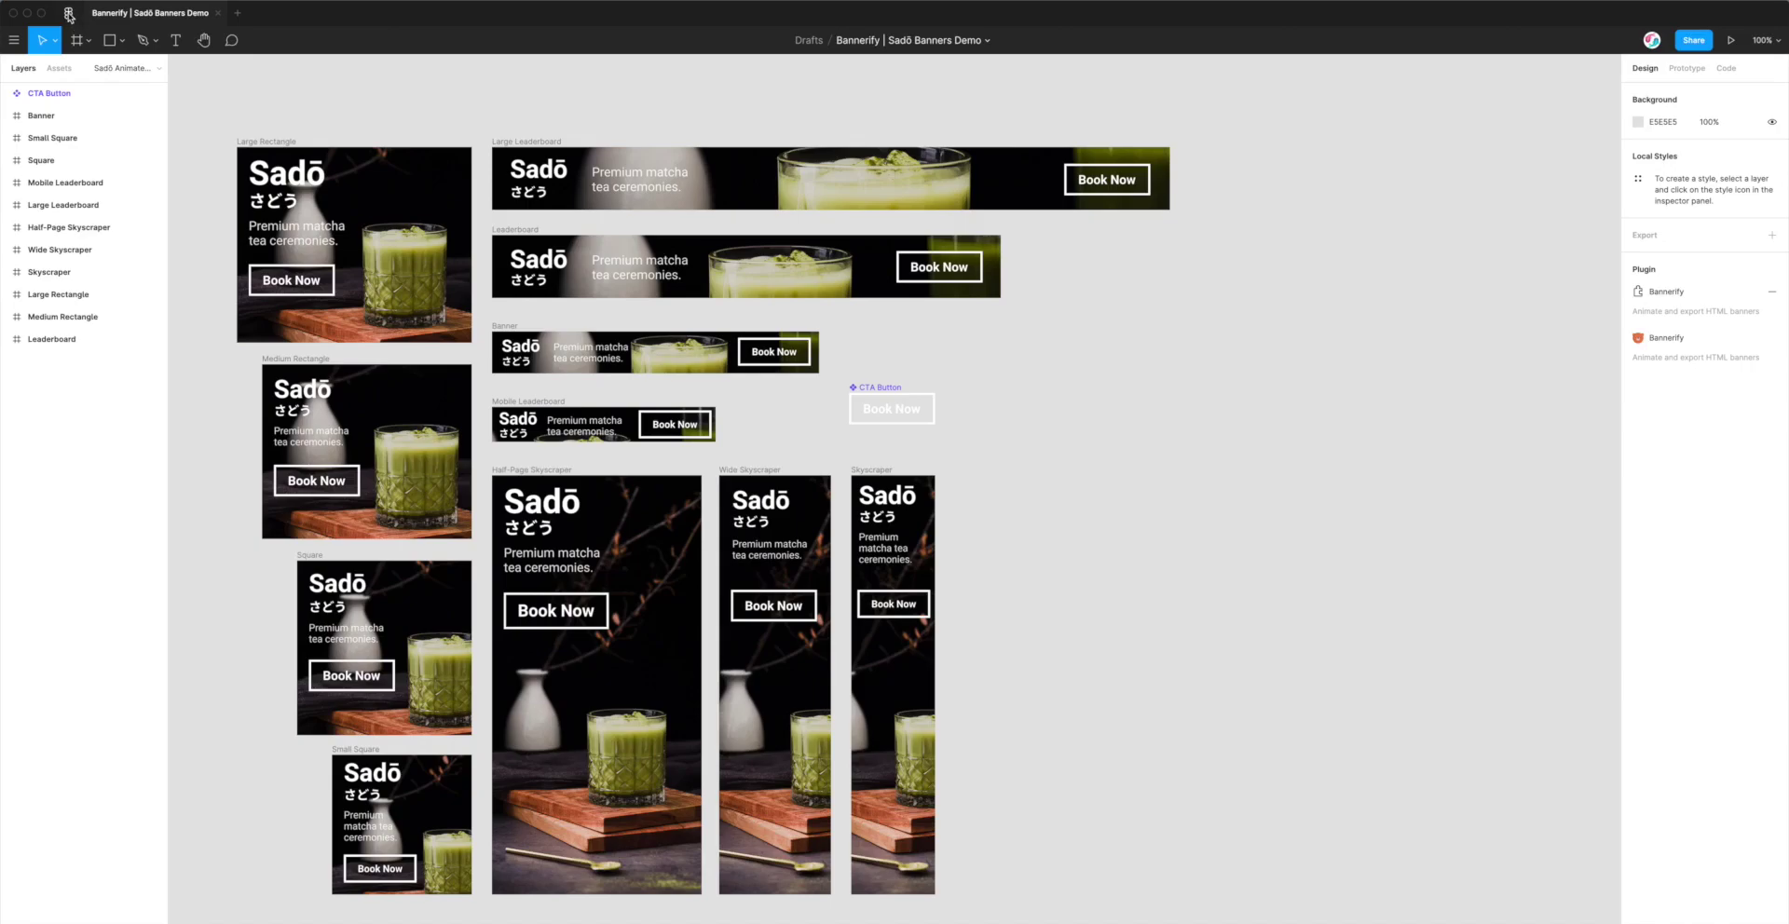
- Check the 'bannerify' community search results, then return to the Sadō Banners Demo file
{"action": "left_click", "coordinate": [68, 14]}
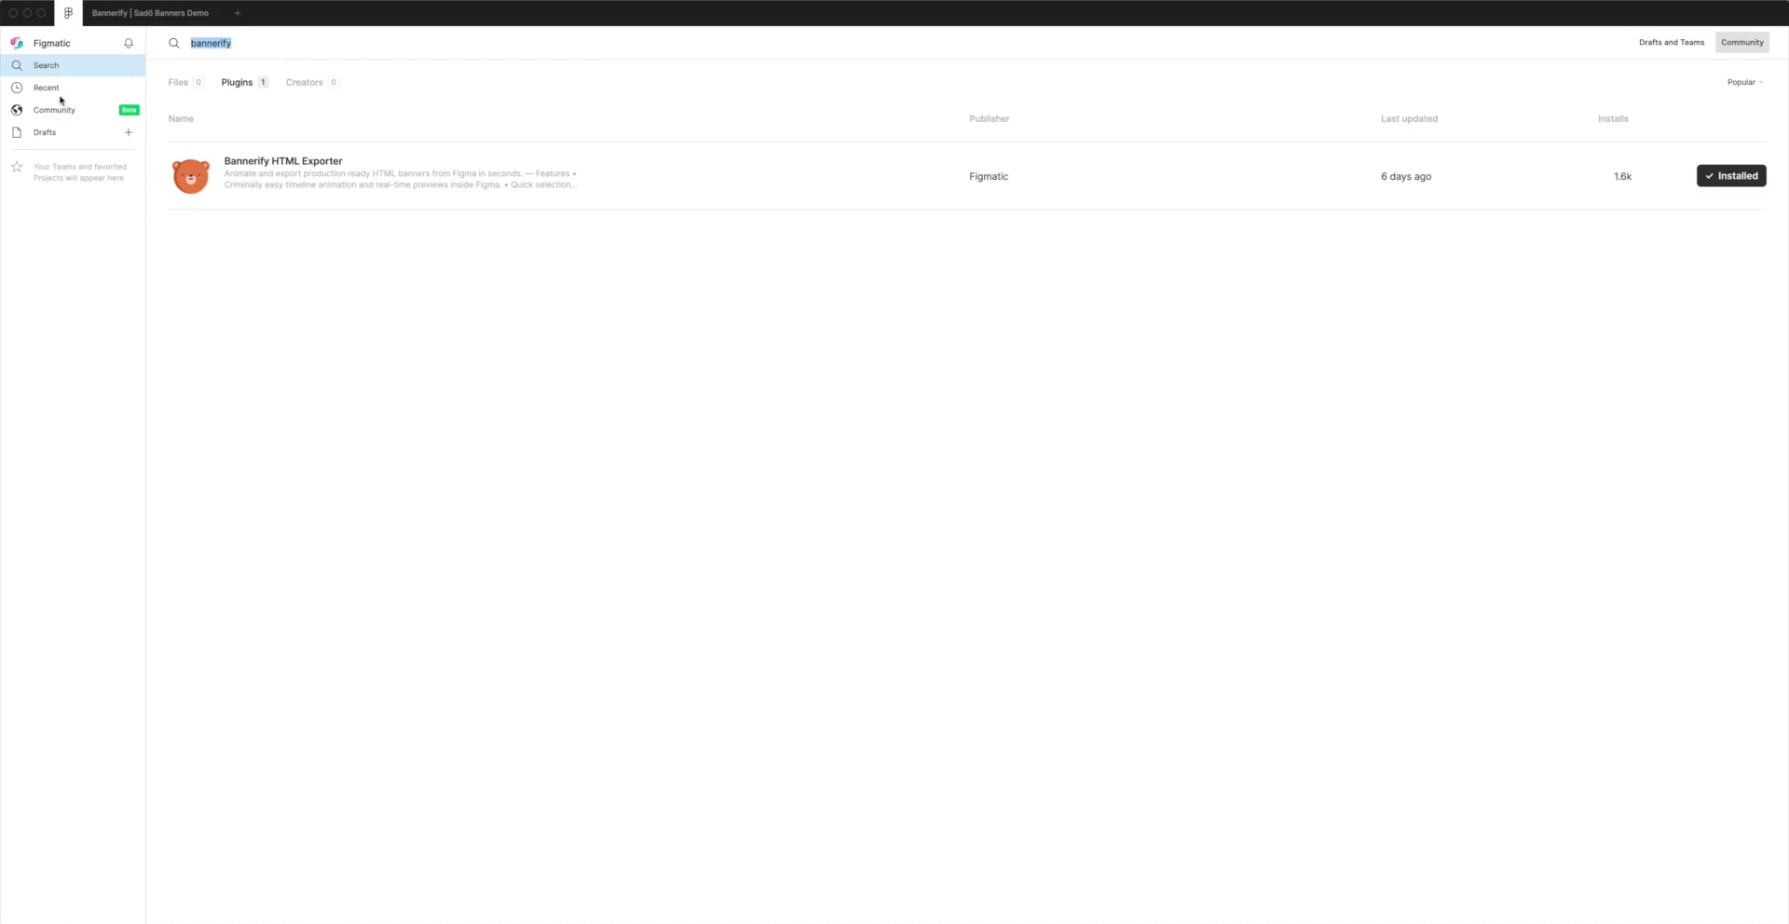
{"action": "left_click", "coordinate": [193, 43]}
{"action": "left_click", "coordinate": [155, 19]}
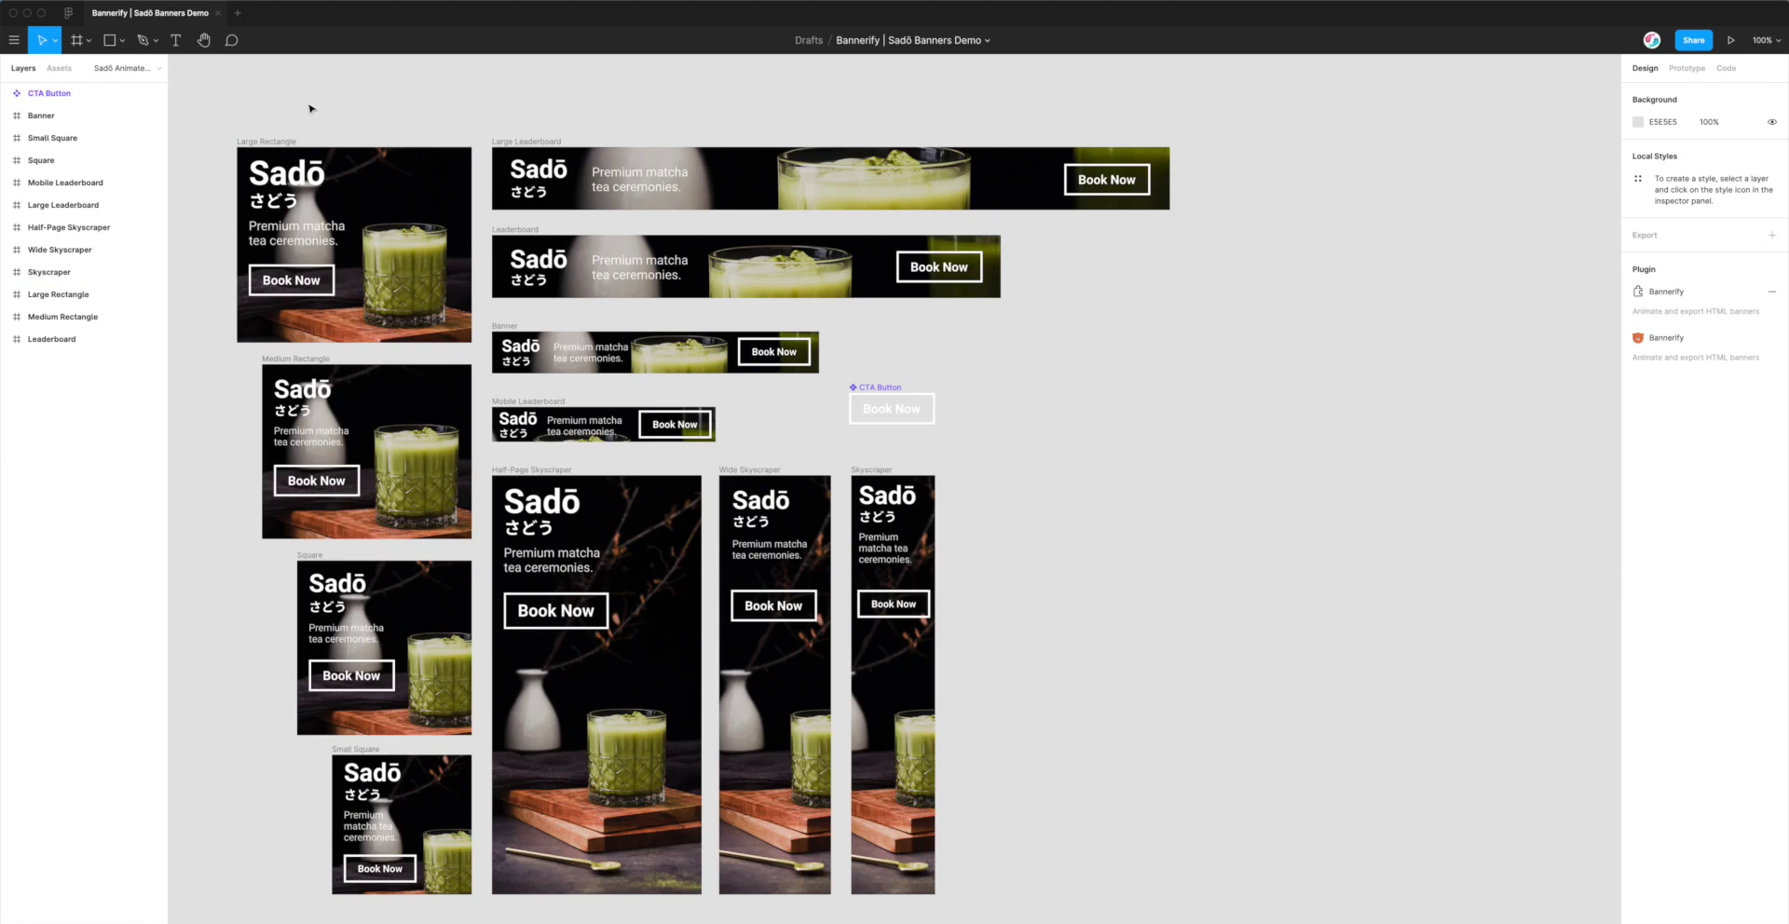
- Open the Bannerify HTML Exporter community page from the search results and scroll down it
{"action": "left_click", "coordinate": [68, 13]}
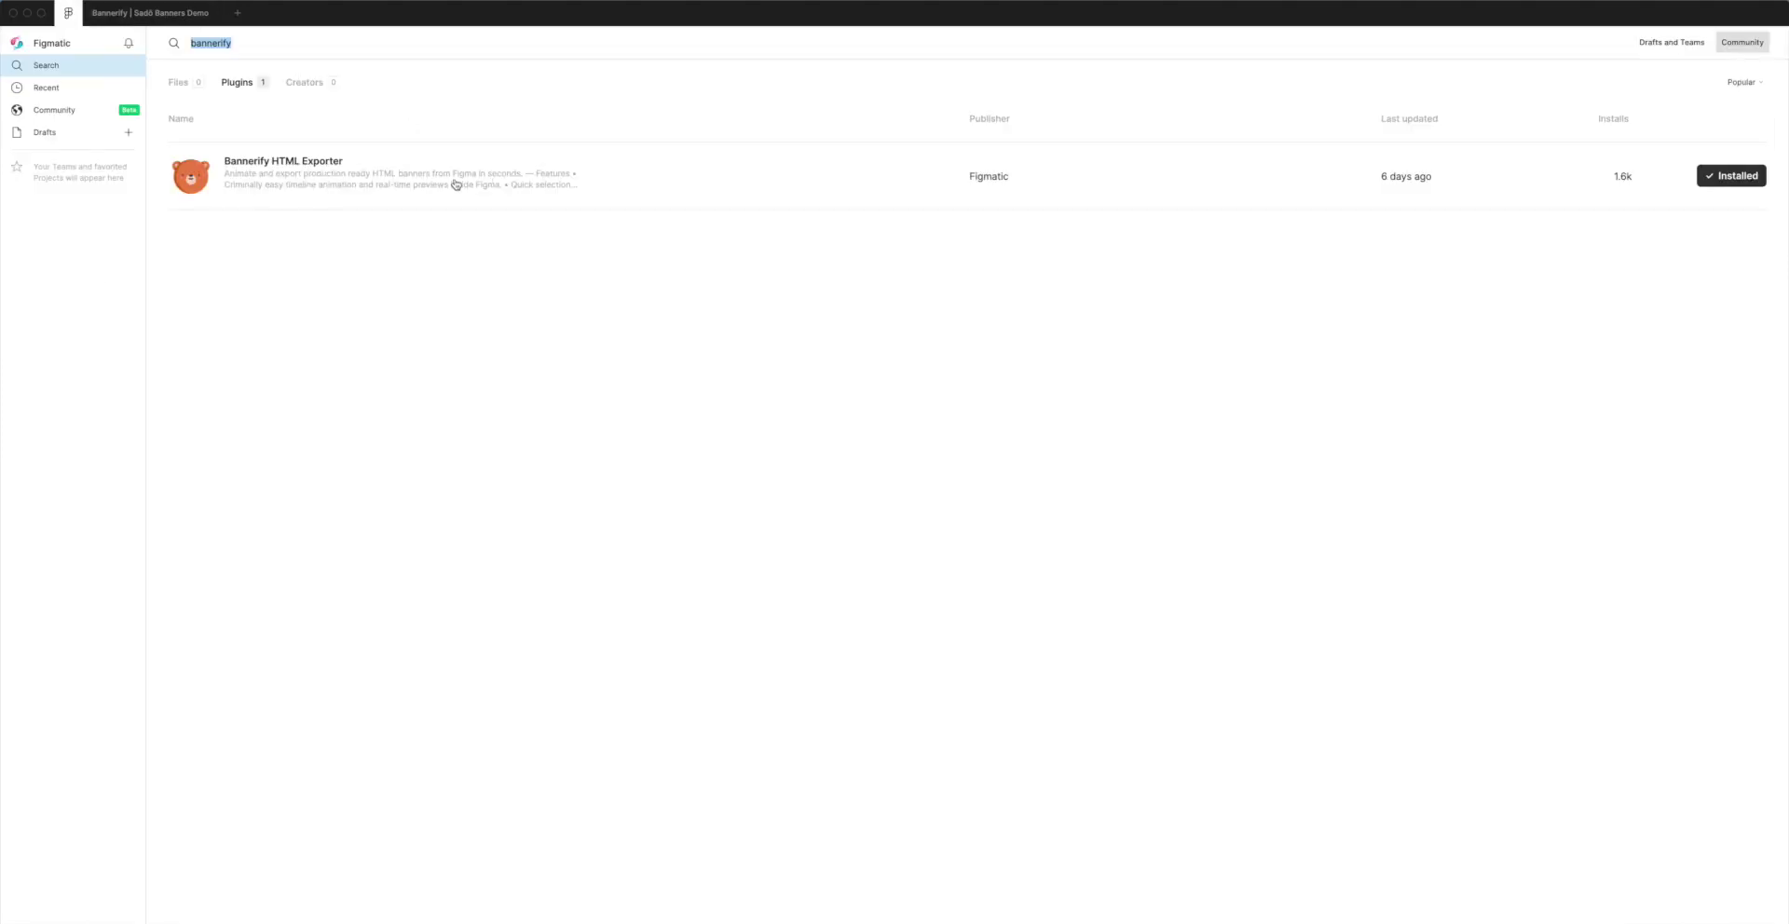
{"action": "left_click", "coordinate": [372, 177]}
{"action": "scroll", "coordinate": [757, 443], "scroll_direction": "down", "scroll_amount": 5}
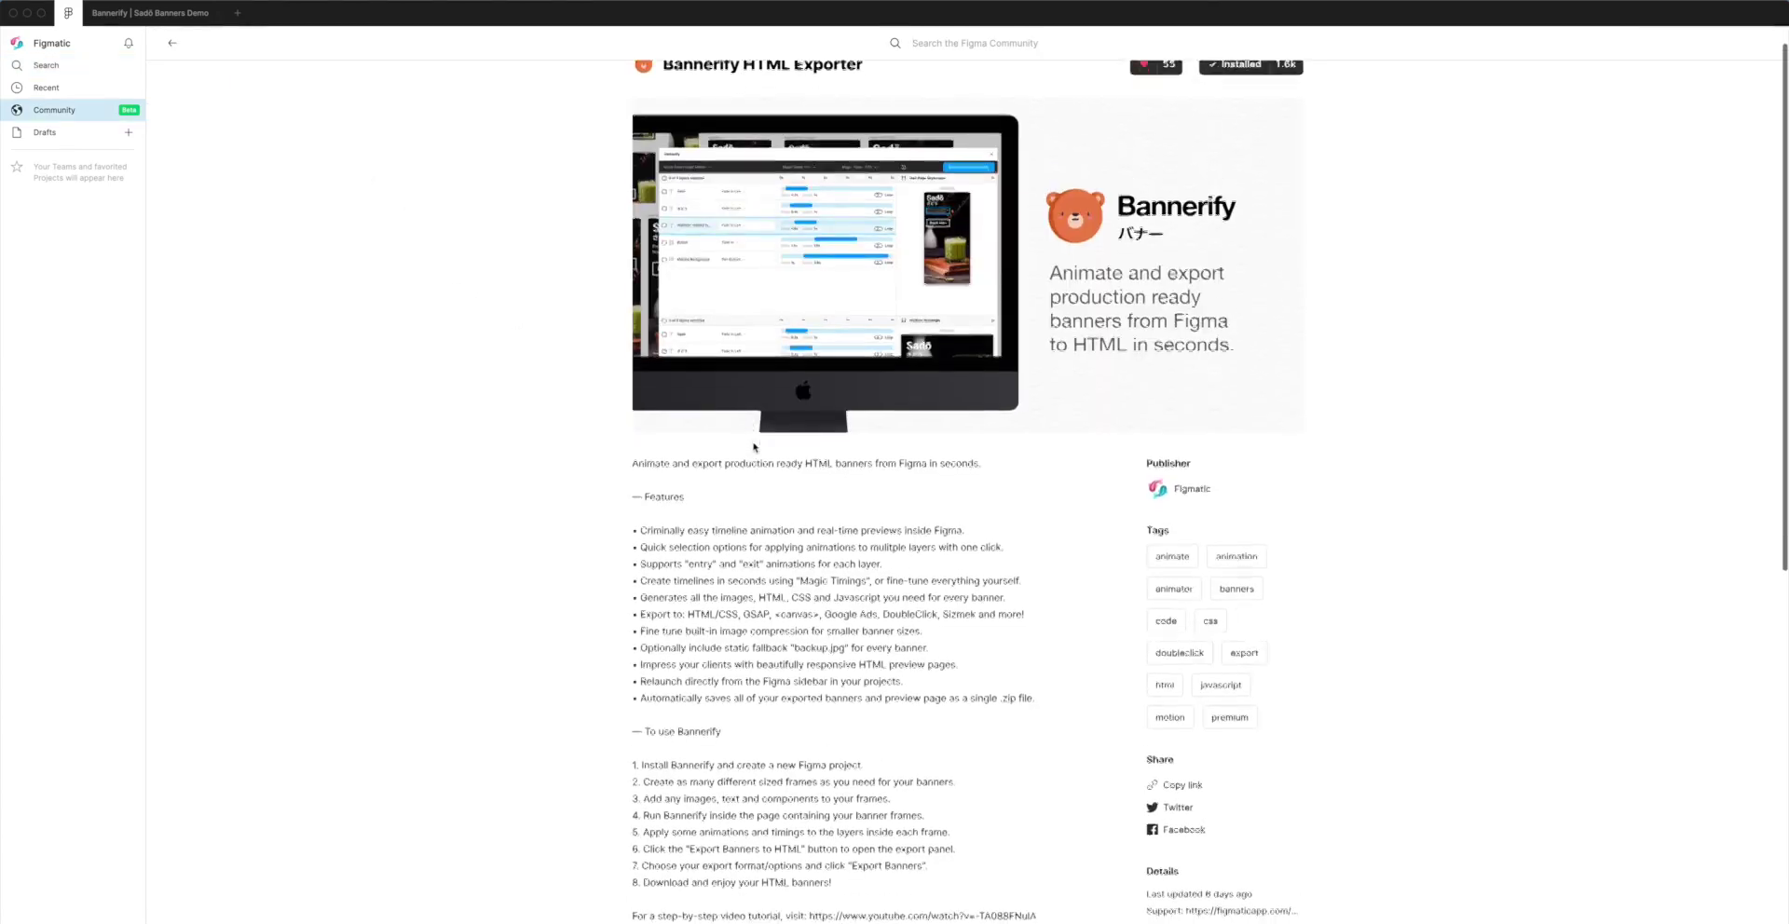
{"action": "scroll", "coordinate": [753, 444], "scroll_direction": "down", "scroll_amount": 1}
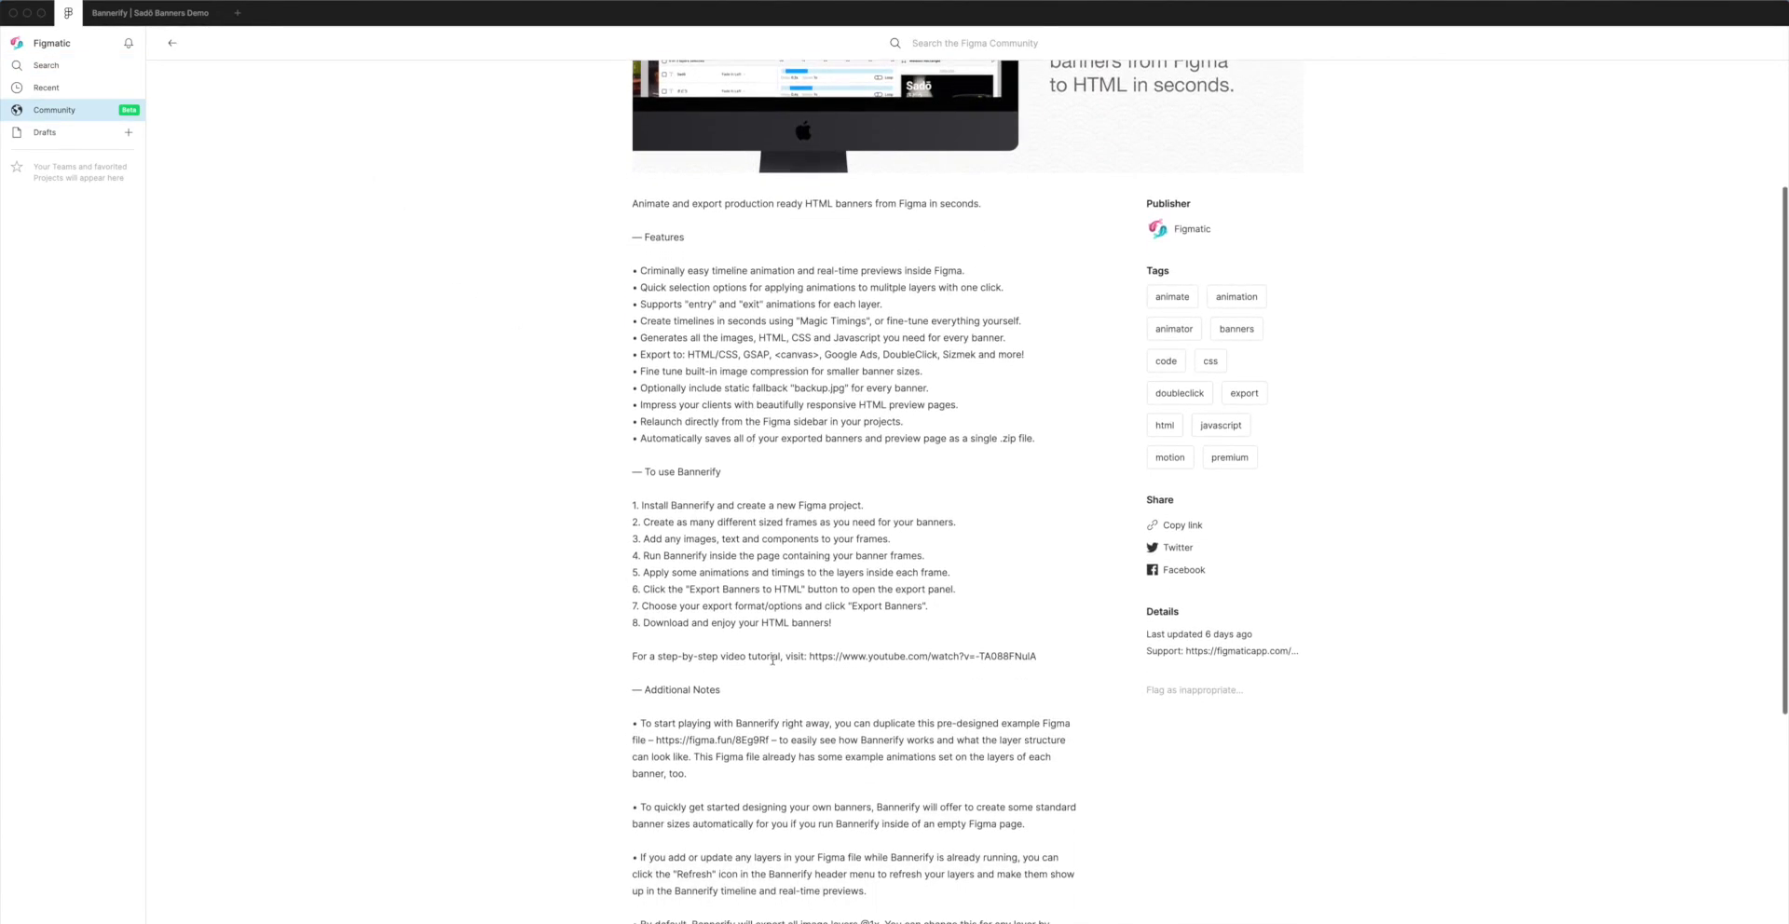
{"action": "scroll", "coordinate": [772, 659], "scroll_direction": "down", "scroll_amount": 1}
- Highlight the example Figma file link on the plugin page, then return to the Sadō banners file
{"action": "left_click_drag", "start_coordinate": [771, 708], "coordinate": [663, 706]}
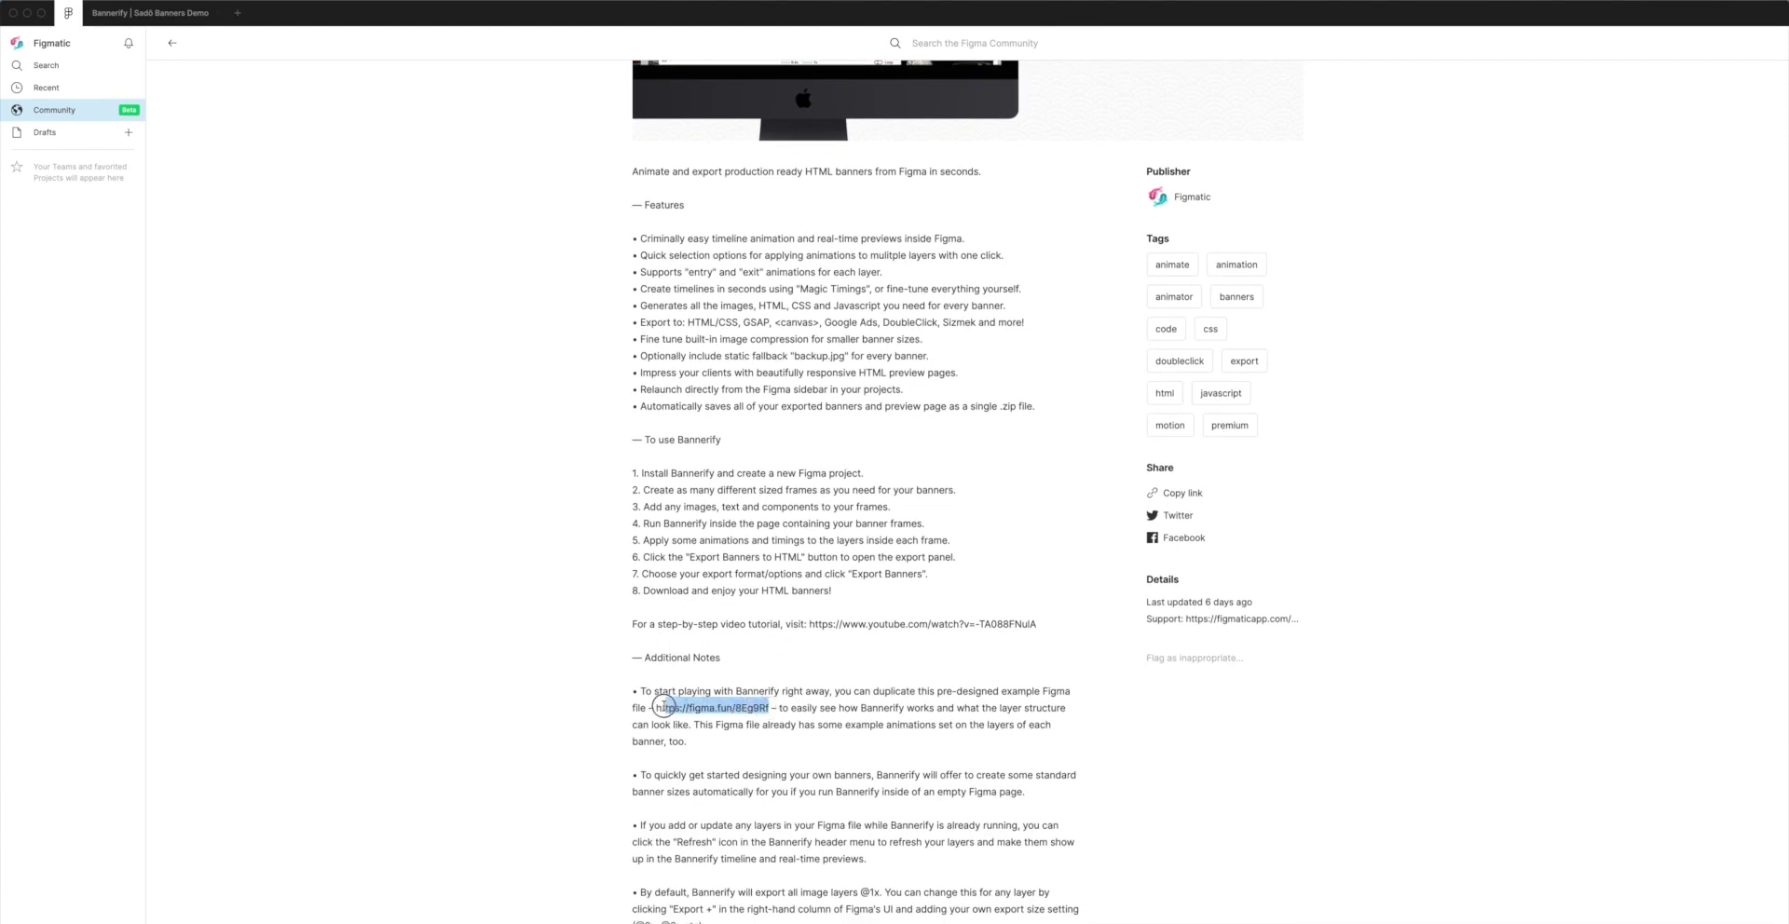
{"action": "scroll", "coordinate": [671, 690], "scroll_direction": "down", "scroll_amount": 1}
{"action": "left_click", "coordinate": [681, 678]}
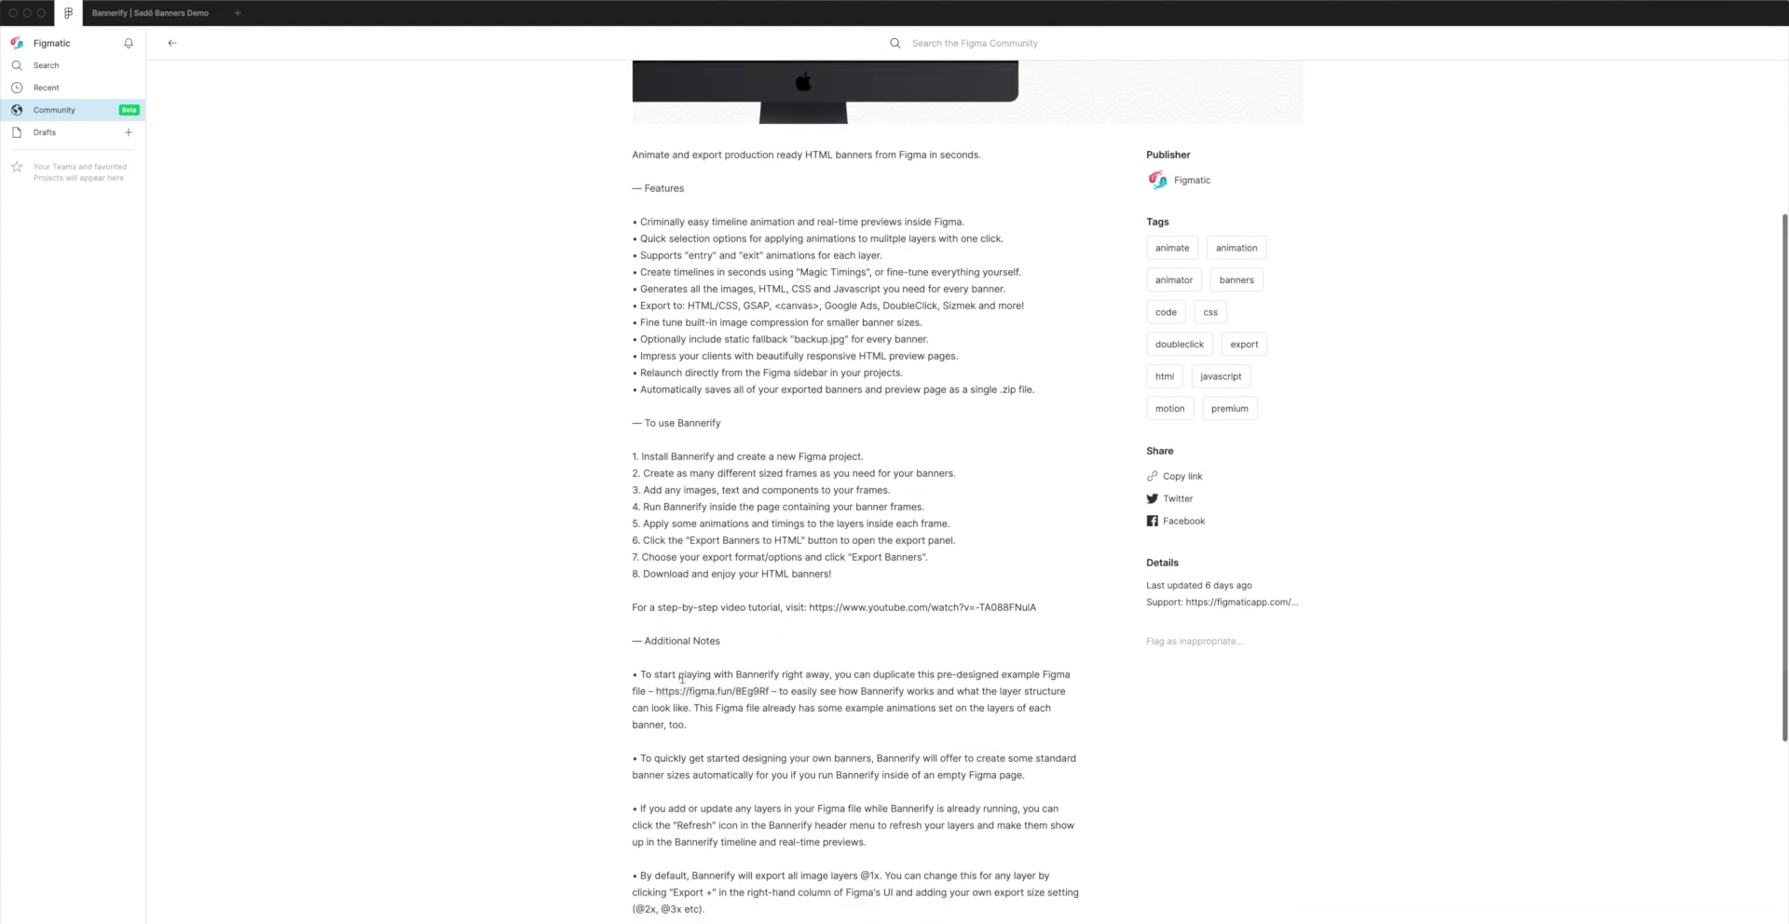
{"action": "left_click_drag", "start_coordinate": [656, 692], "coordinate": [766, 693]}
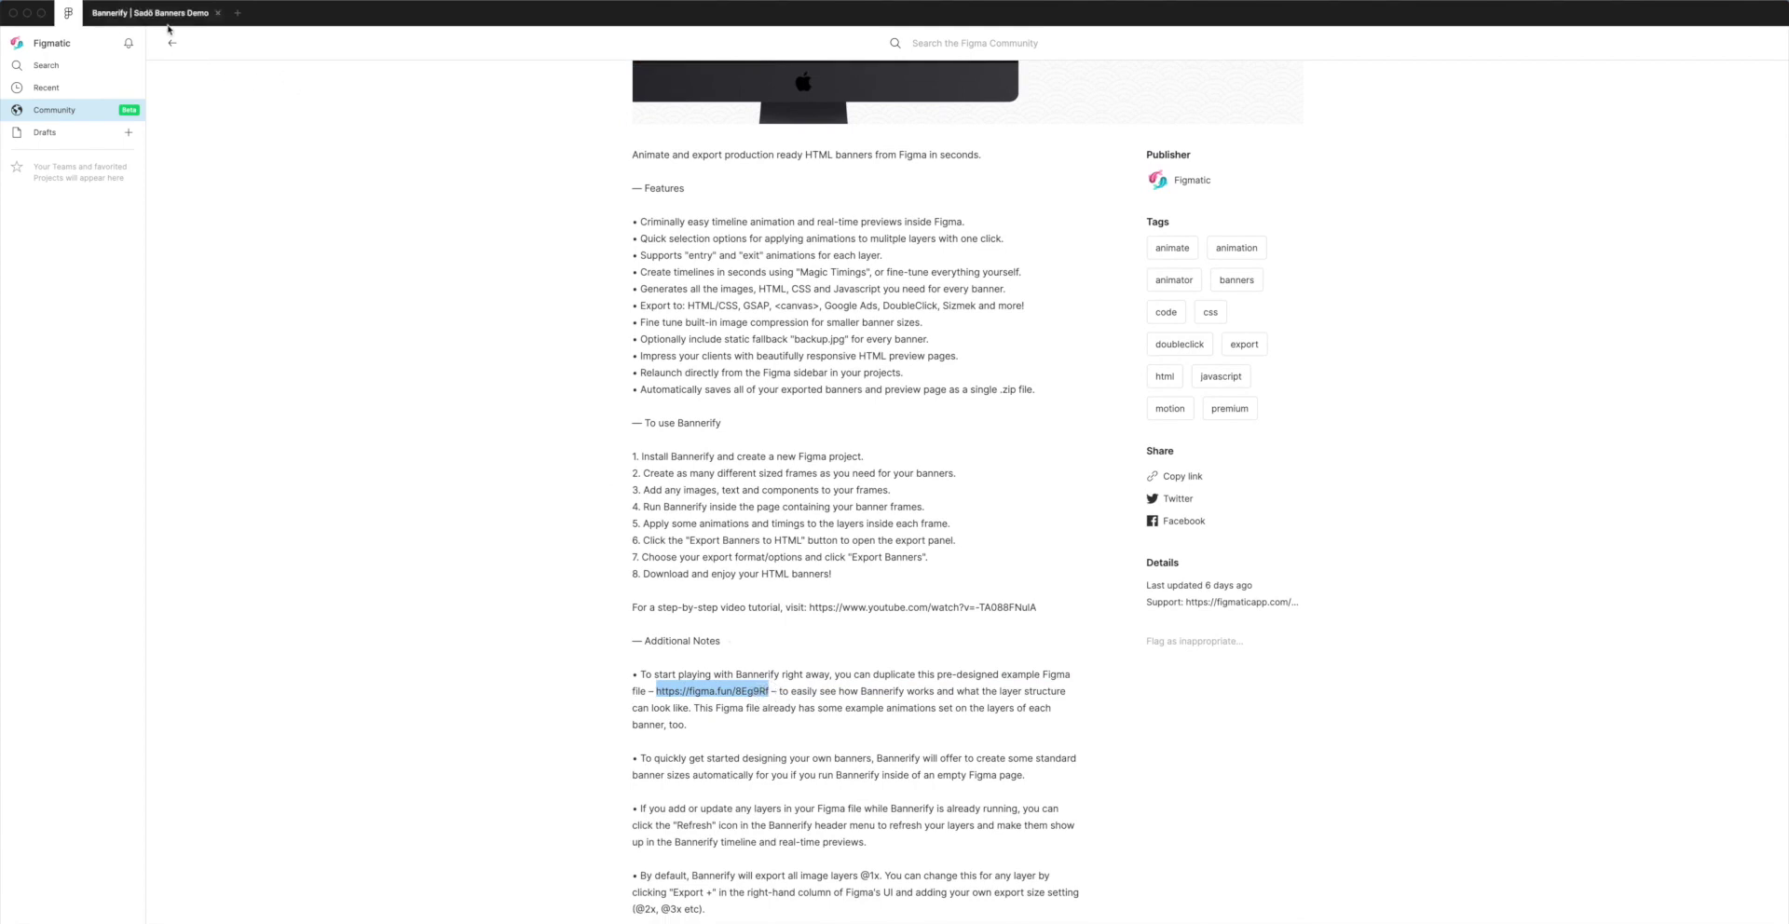
{"action": "scroll", "coordinate": [602, 507], "scroll_direction": "down", "scroll_amount": 1}
{"action": "left_click", "coordinate": [705, 655]}
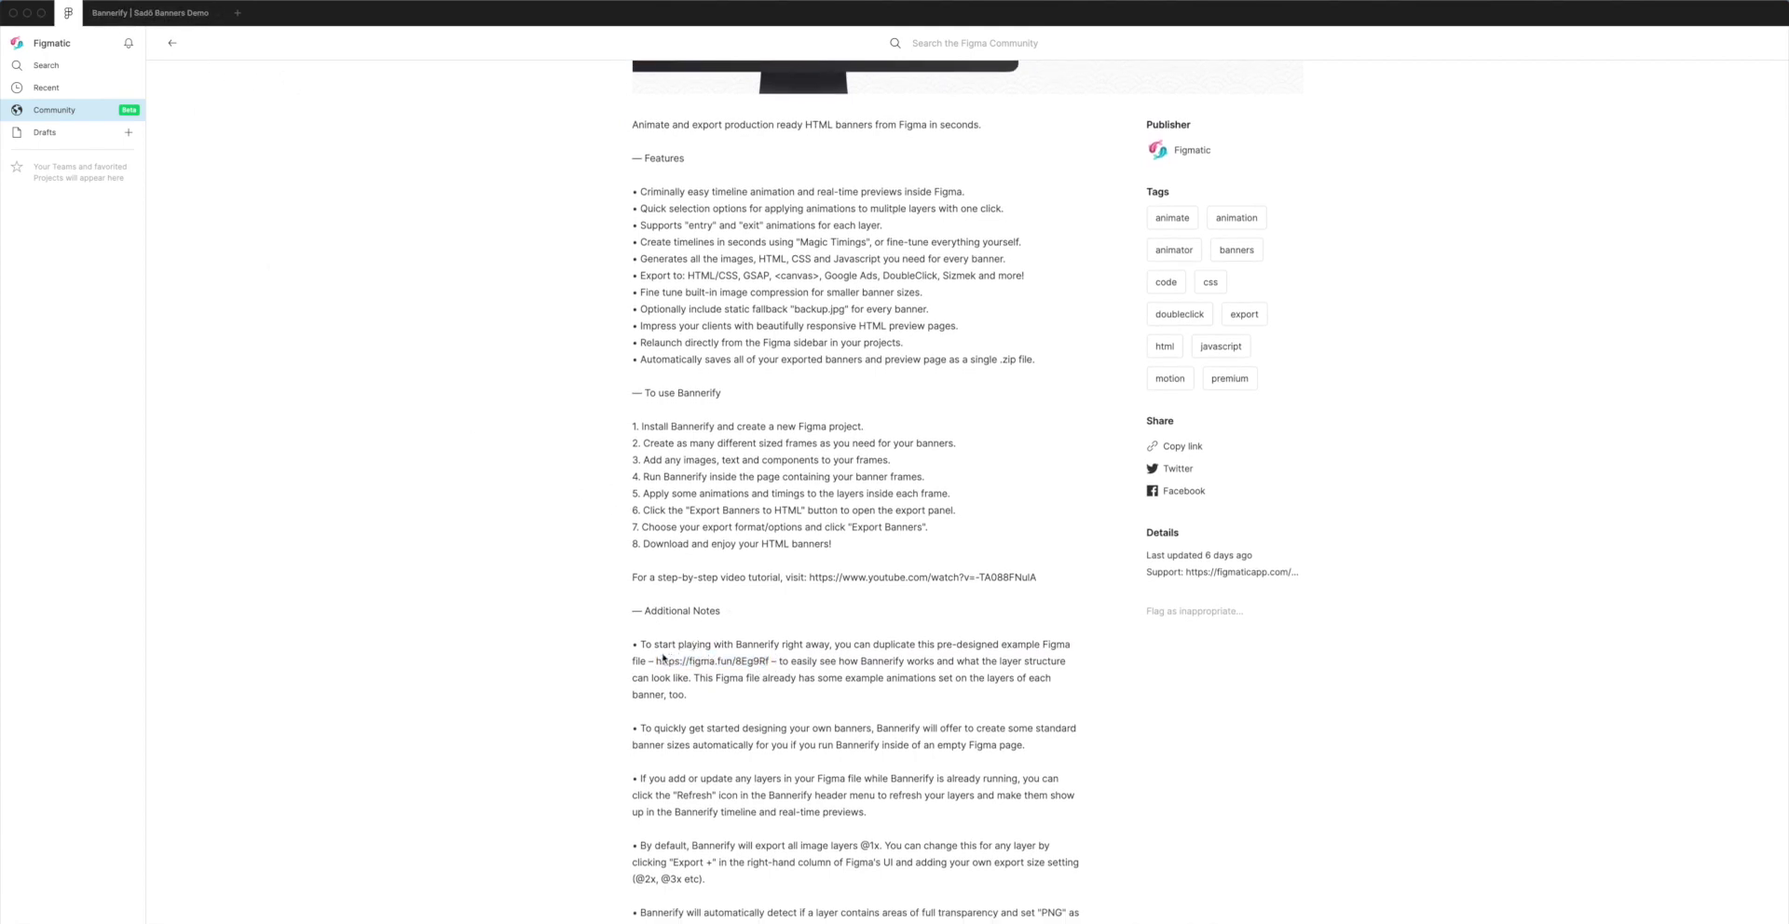
{"action": "left_click_drag", "start_coordinate": [770, 662], "coordinate": [656, 661]}
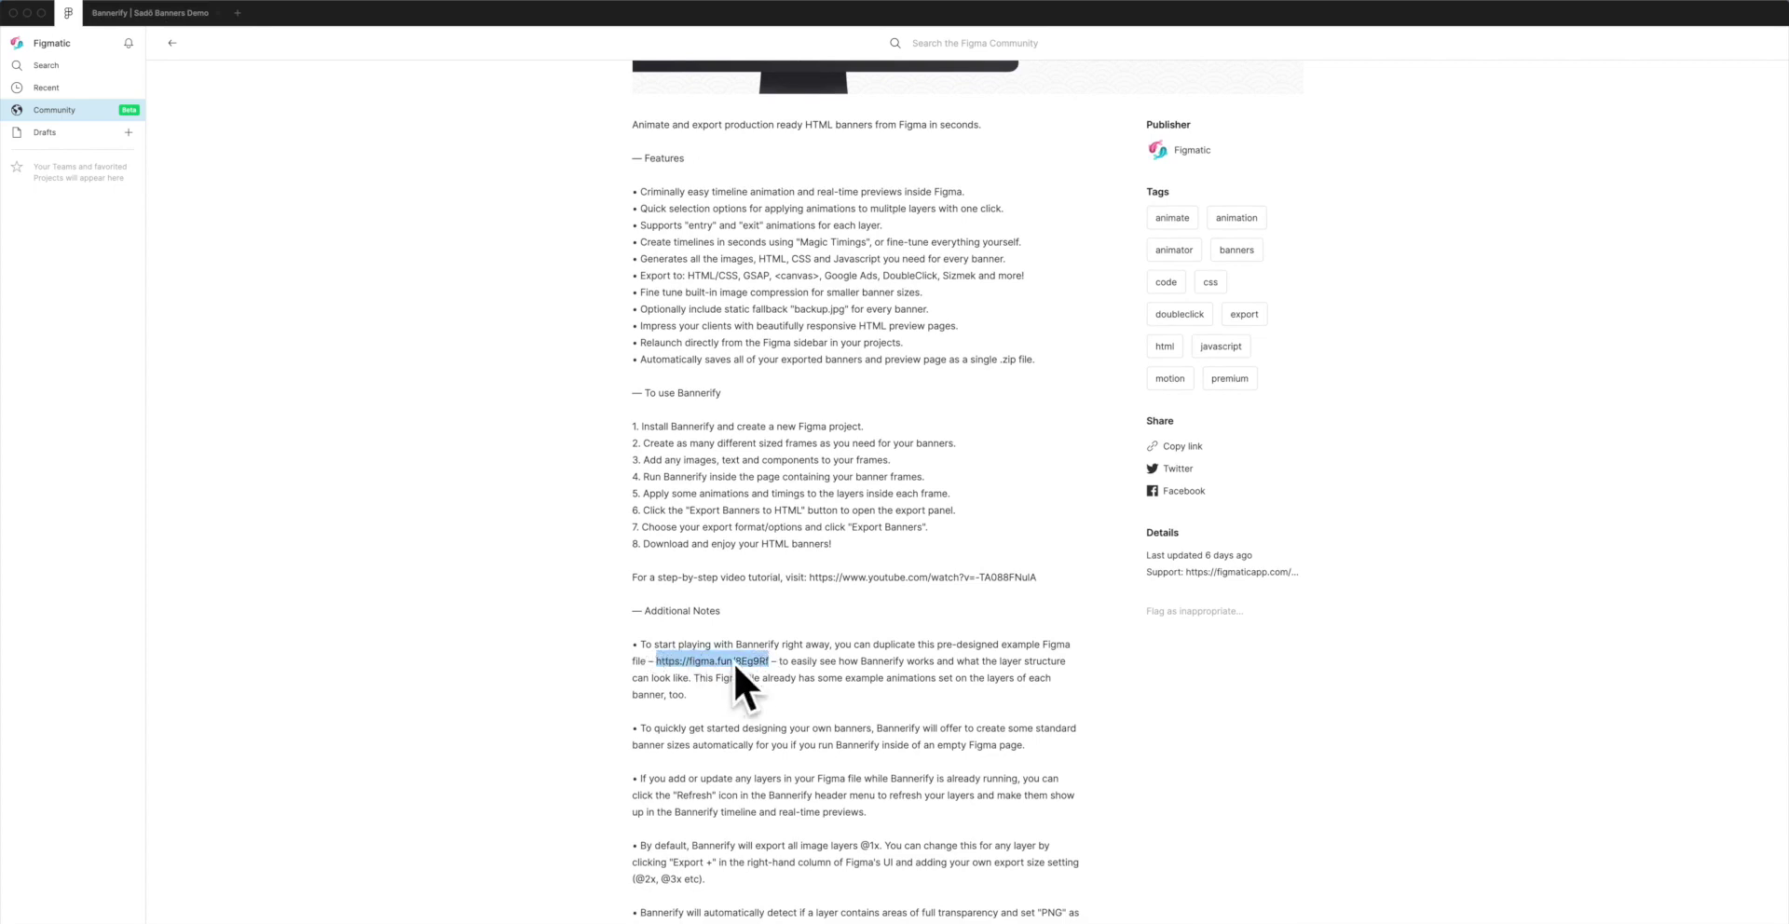
{"action": "scroll", "coordinate": [741, 673], "scroll_direction": "up", "scroll_amount": 1}
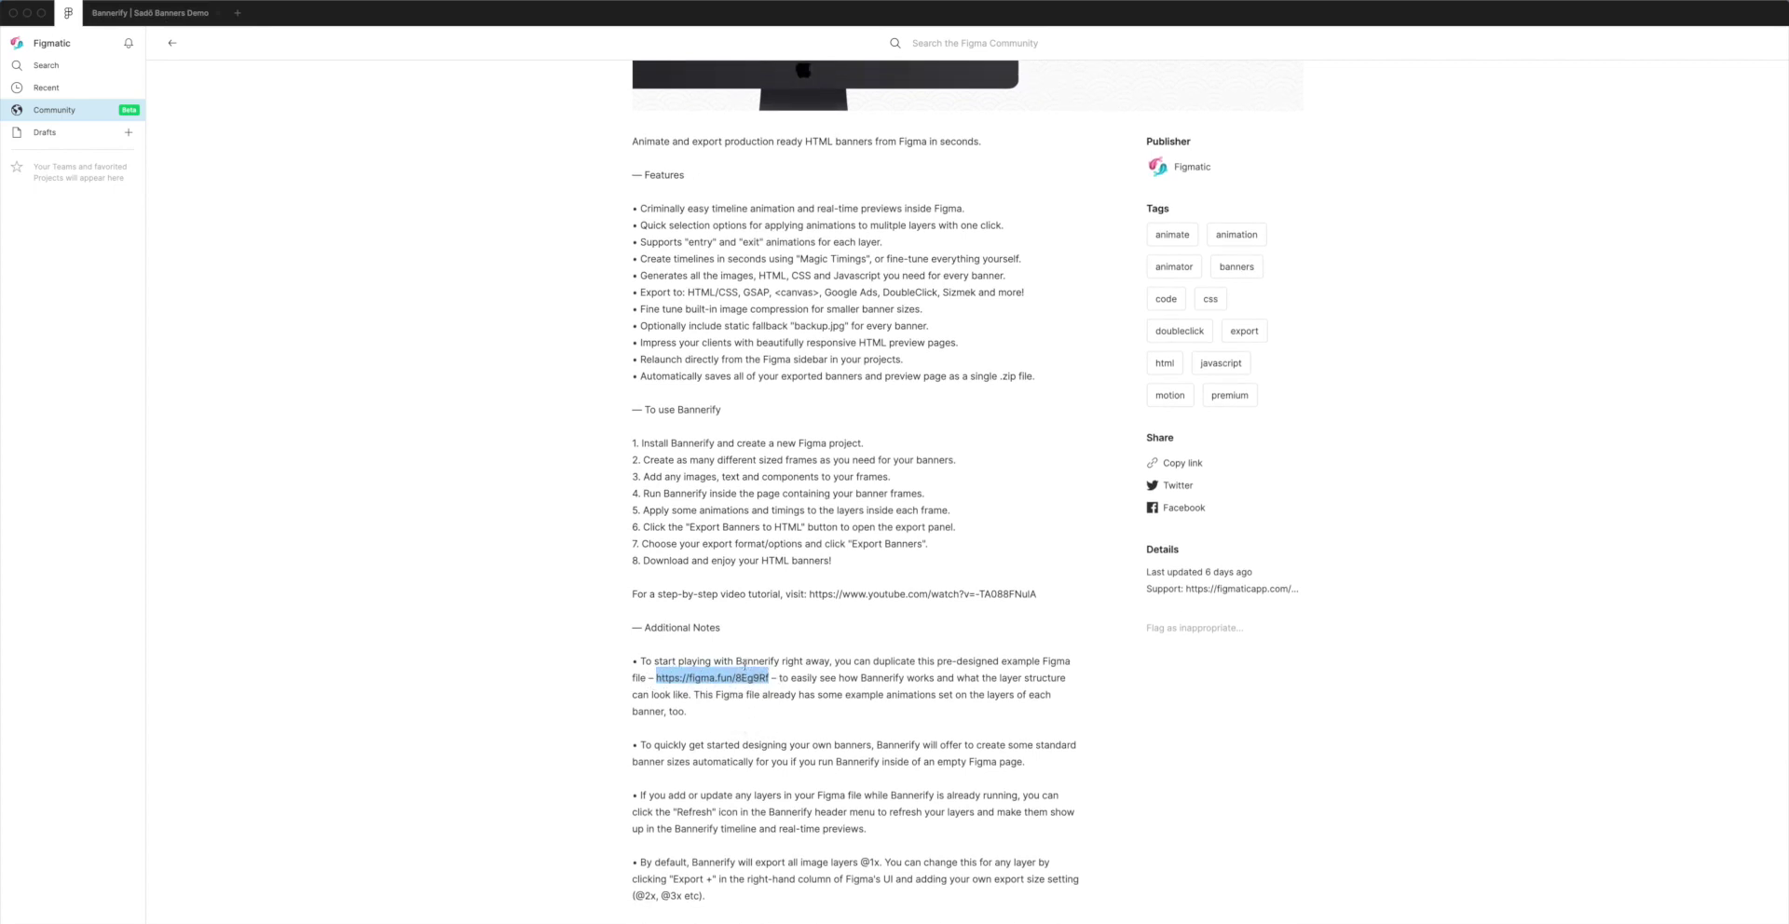
{"action": "scroll", "coordinate": [733, 675], "scroll_direction": "up", "scroll_amount": 5}
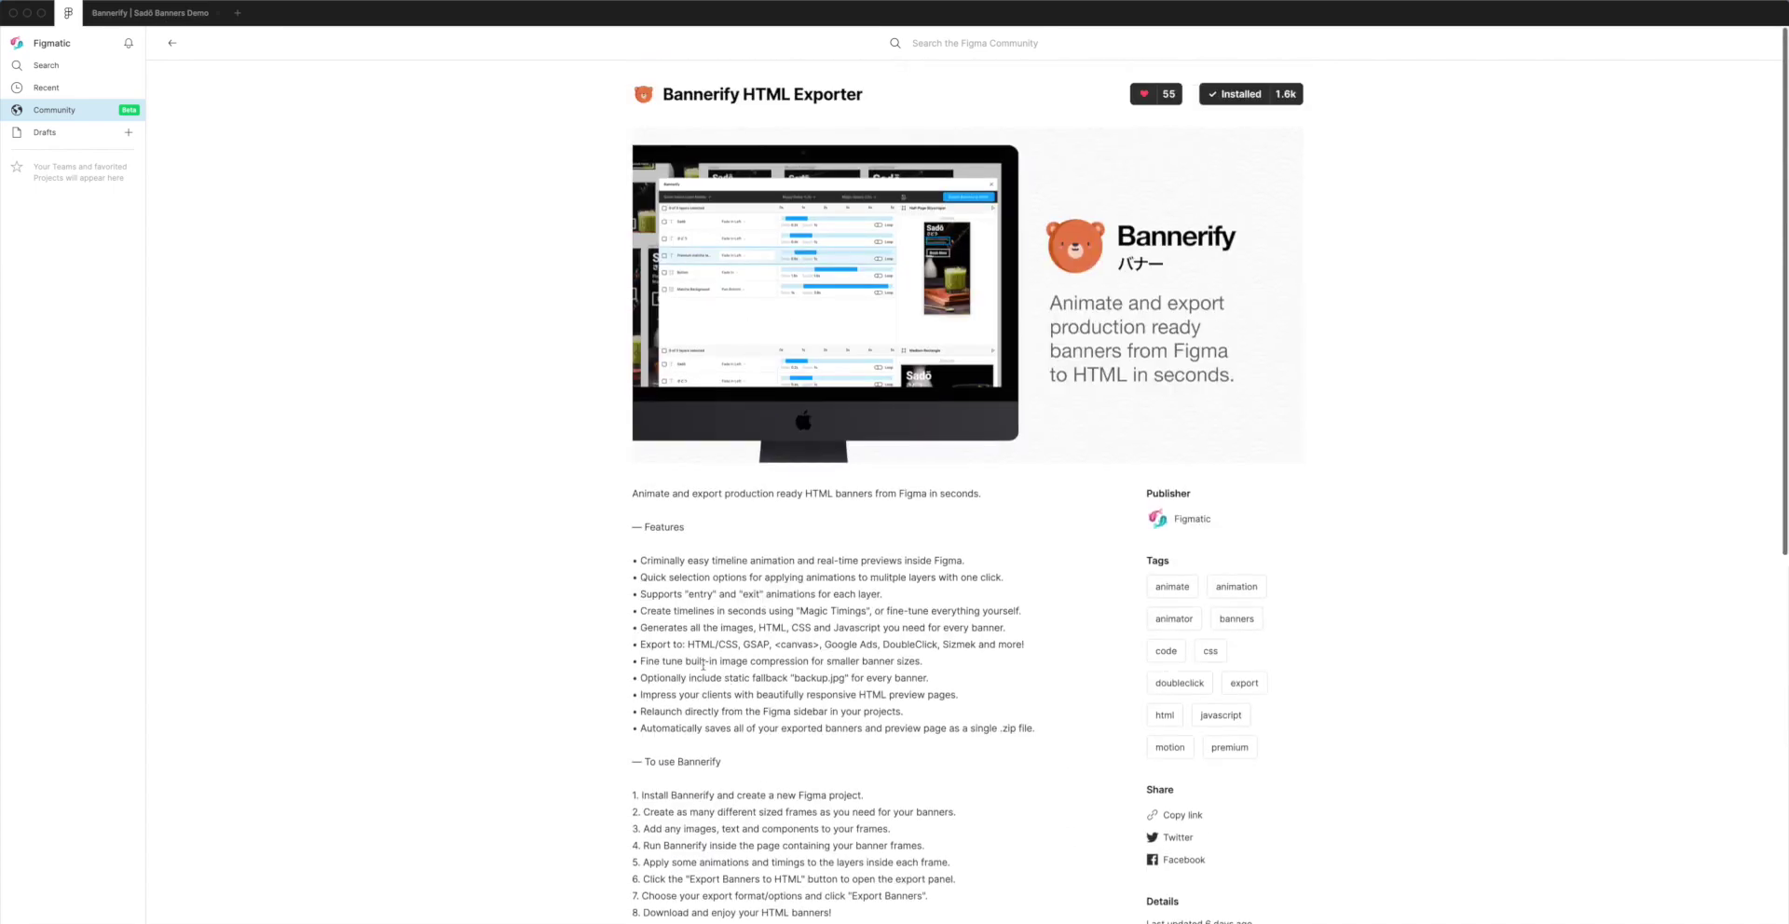
{"action": "left_click", "coordinate": [177, 14]}
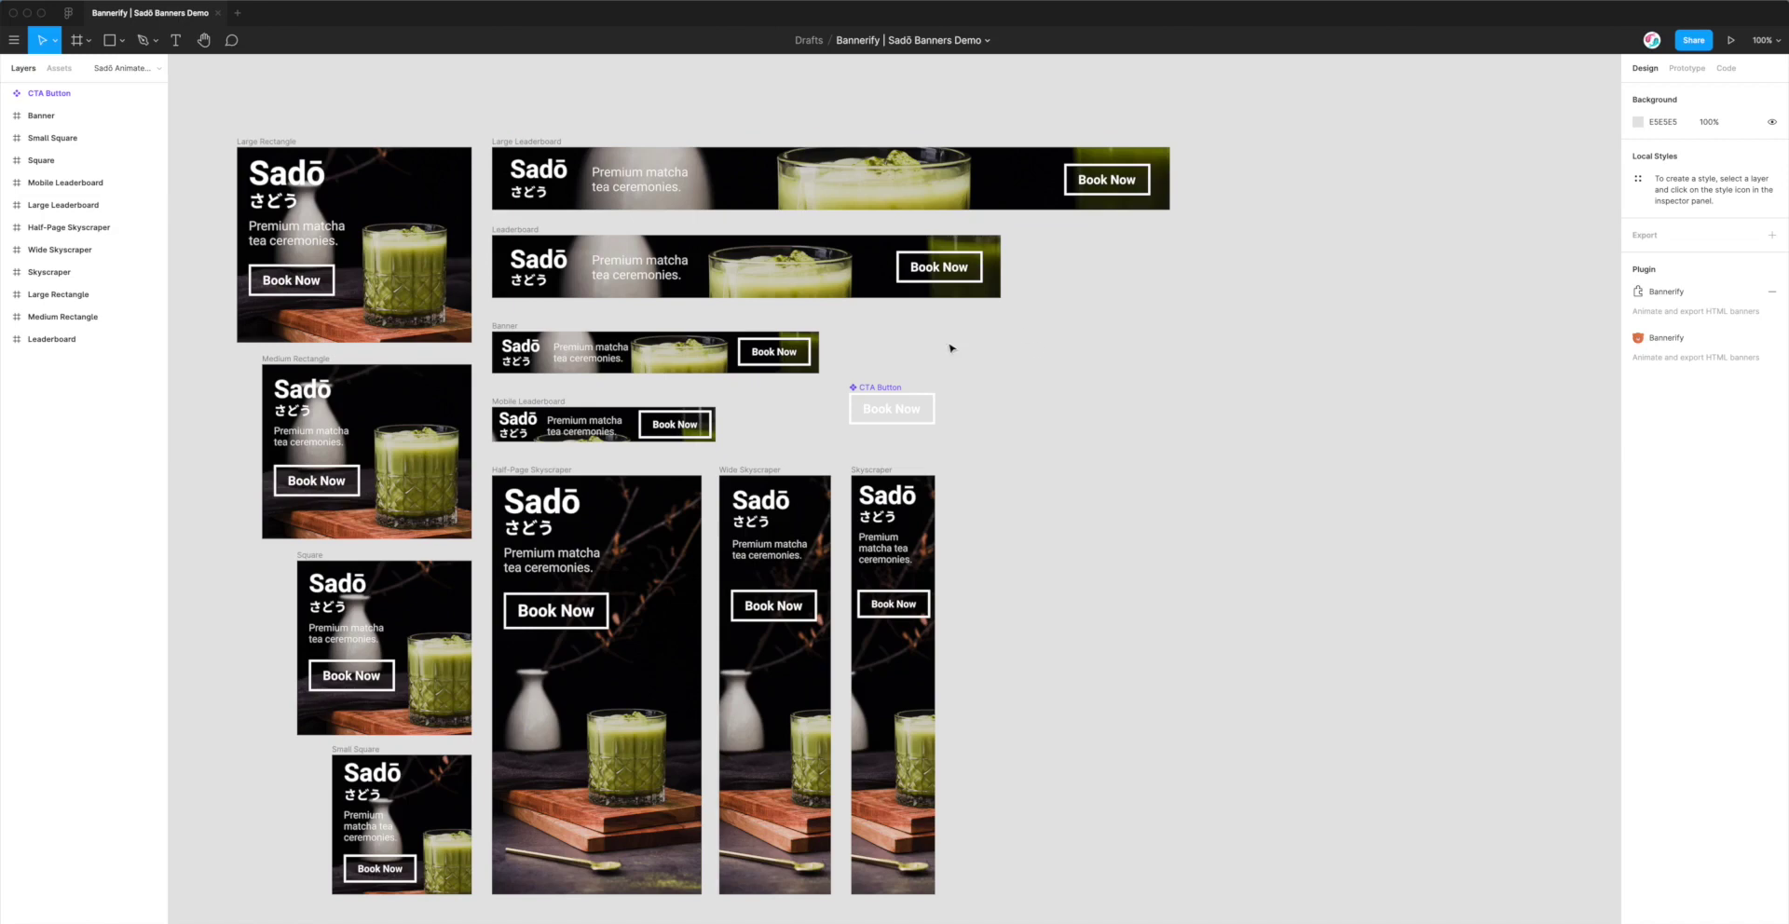
- Run Bannerify HTML Exporter from the canvas right-click Plugins submenu
{"action": "right_click", "coordinate": [847, 316]}
{"action": "mouse_move", "coordinate": [882, 355]}
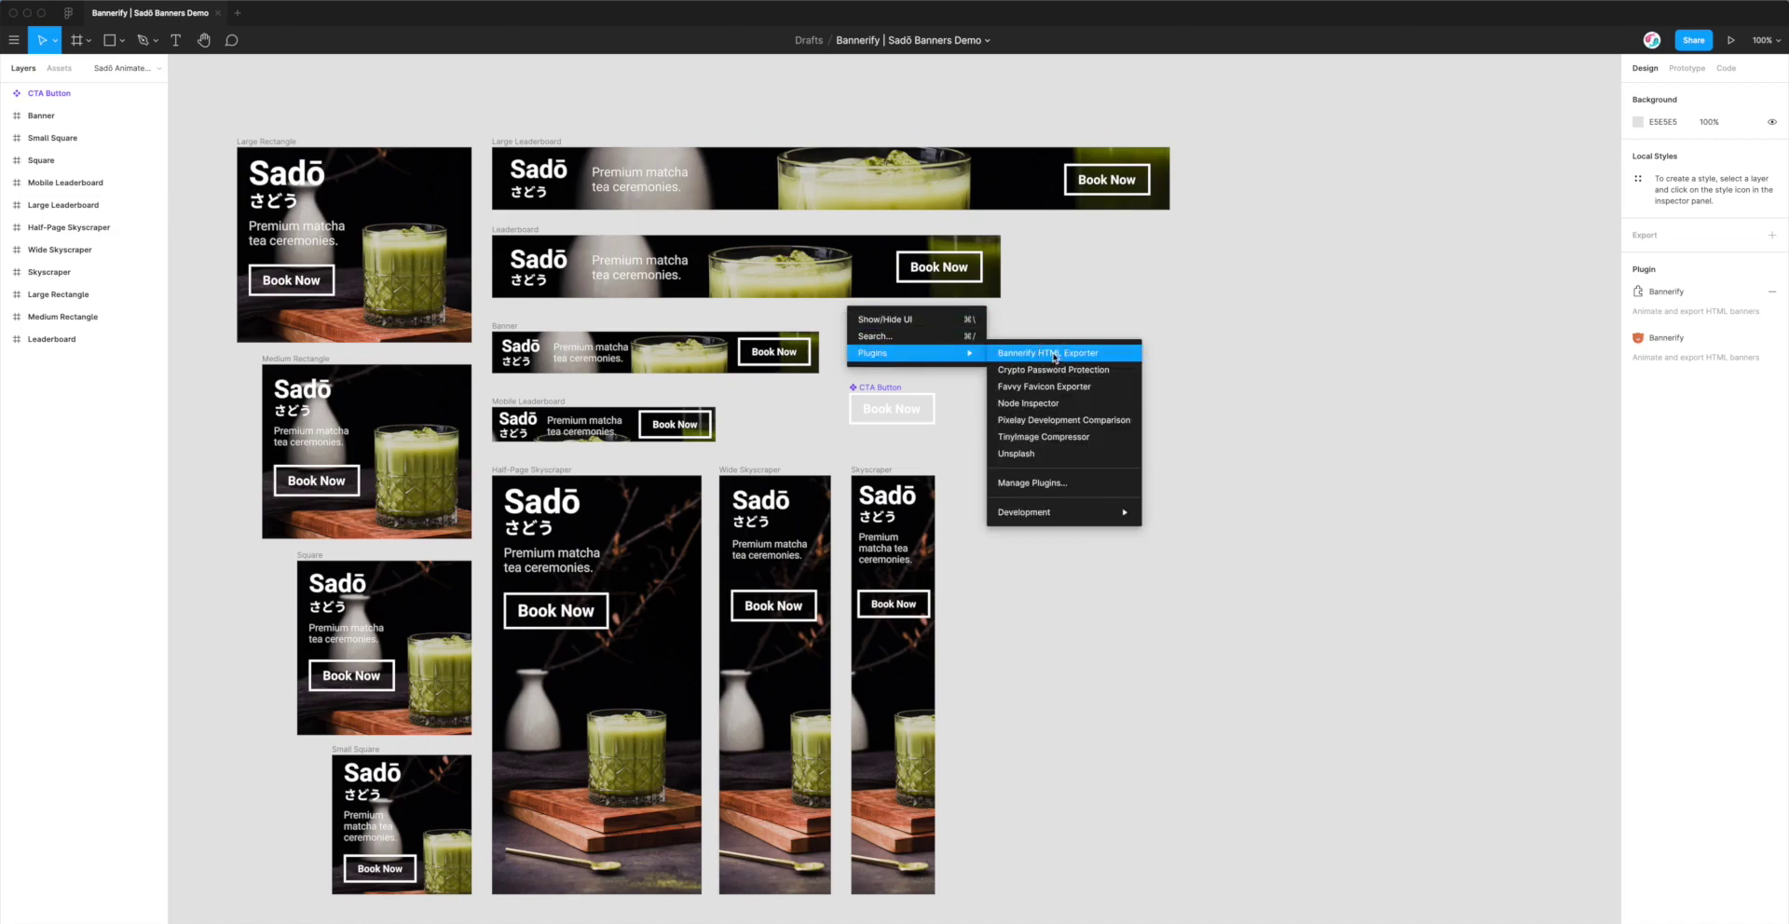
{"action": "left_click", "coordinate": [1024, 355]}
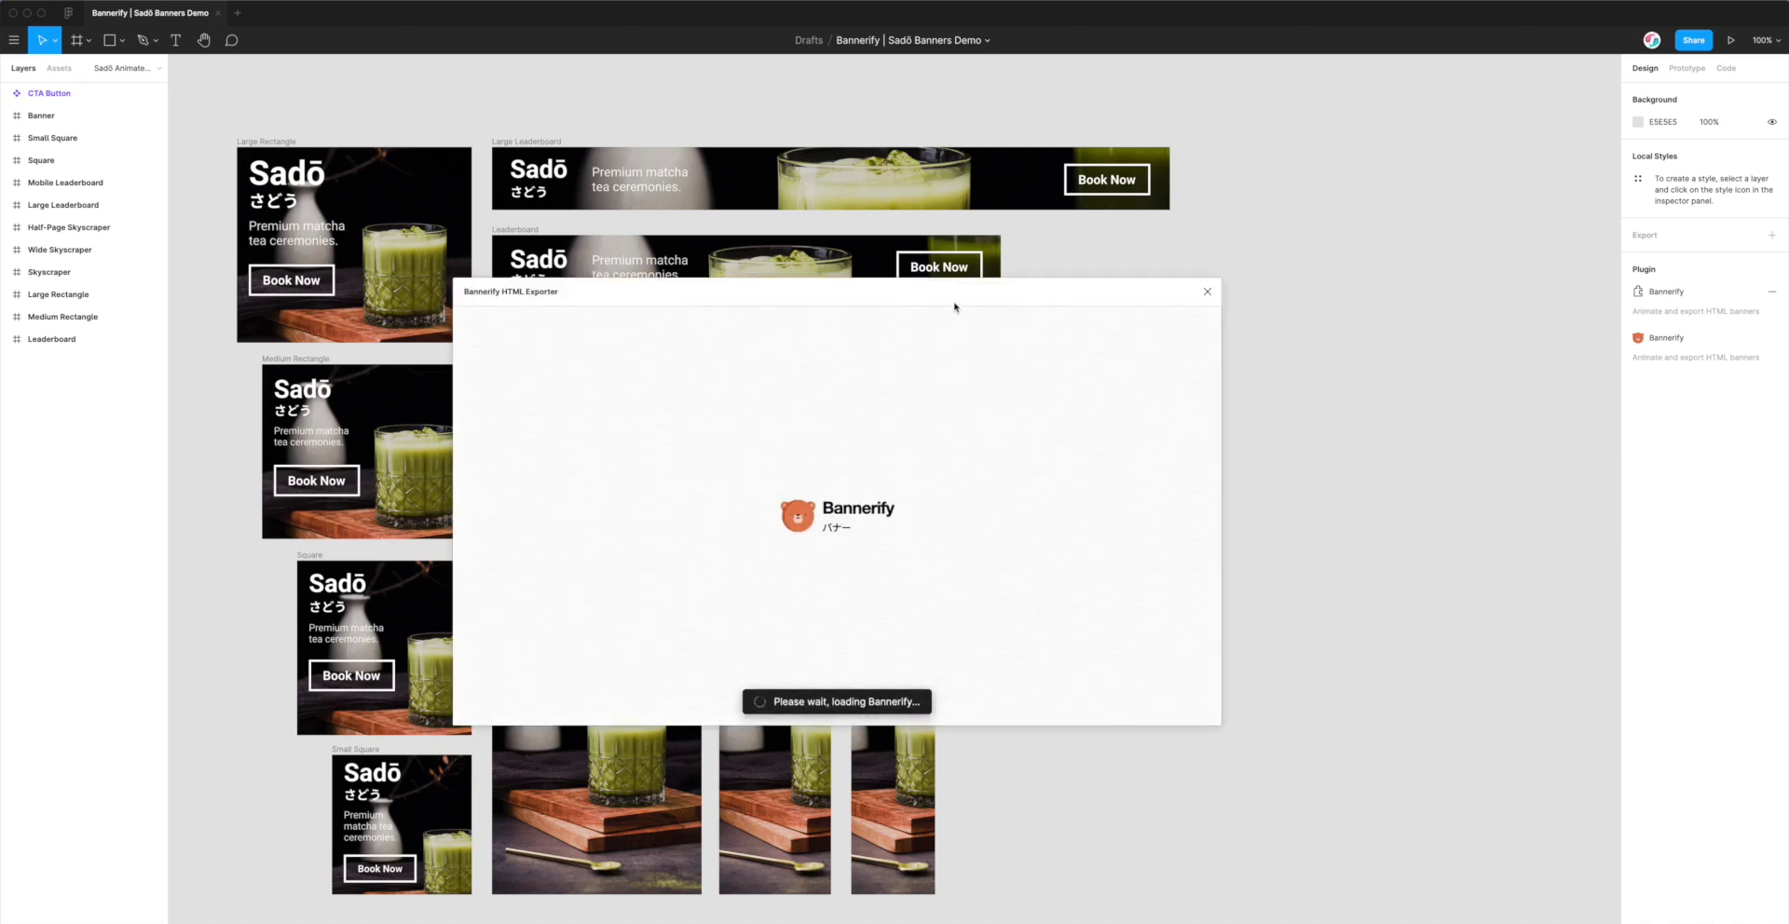
- Keep the Brand Name layer's entrance as Fade In Left and replay the Skyscraper preview
{"action": "left_click_drag", "start_coordinate": [912, 293], "coordinate": [982, 300]}
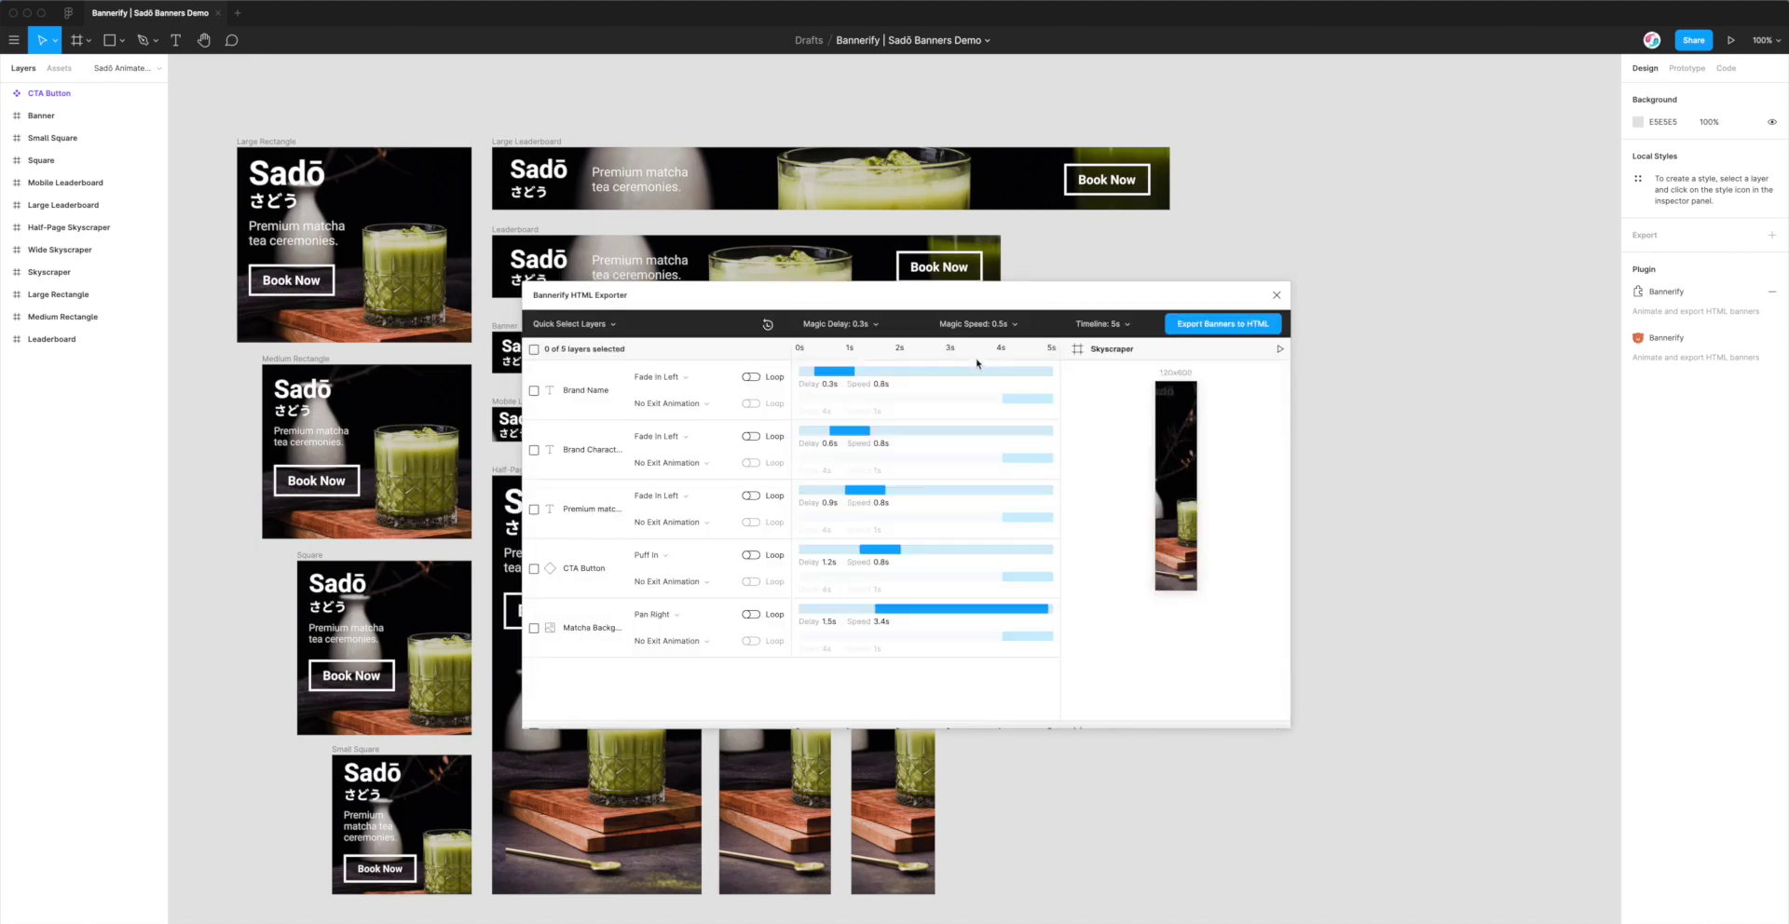
{"action": "left_click_drag", "start_coordinate": [1028, 296], "coordinate": [1174, 359]}
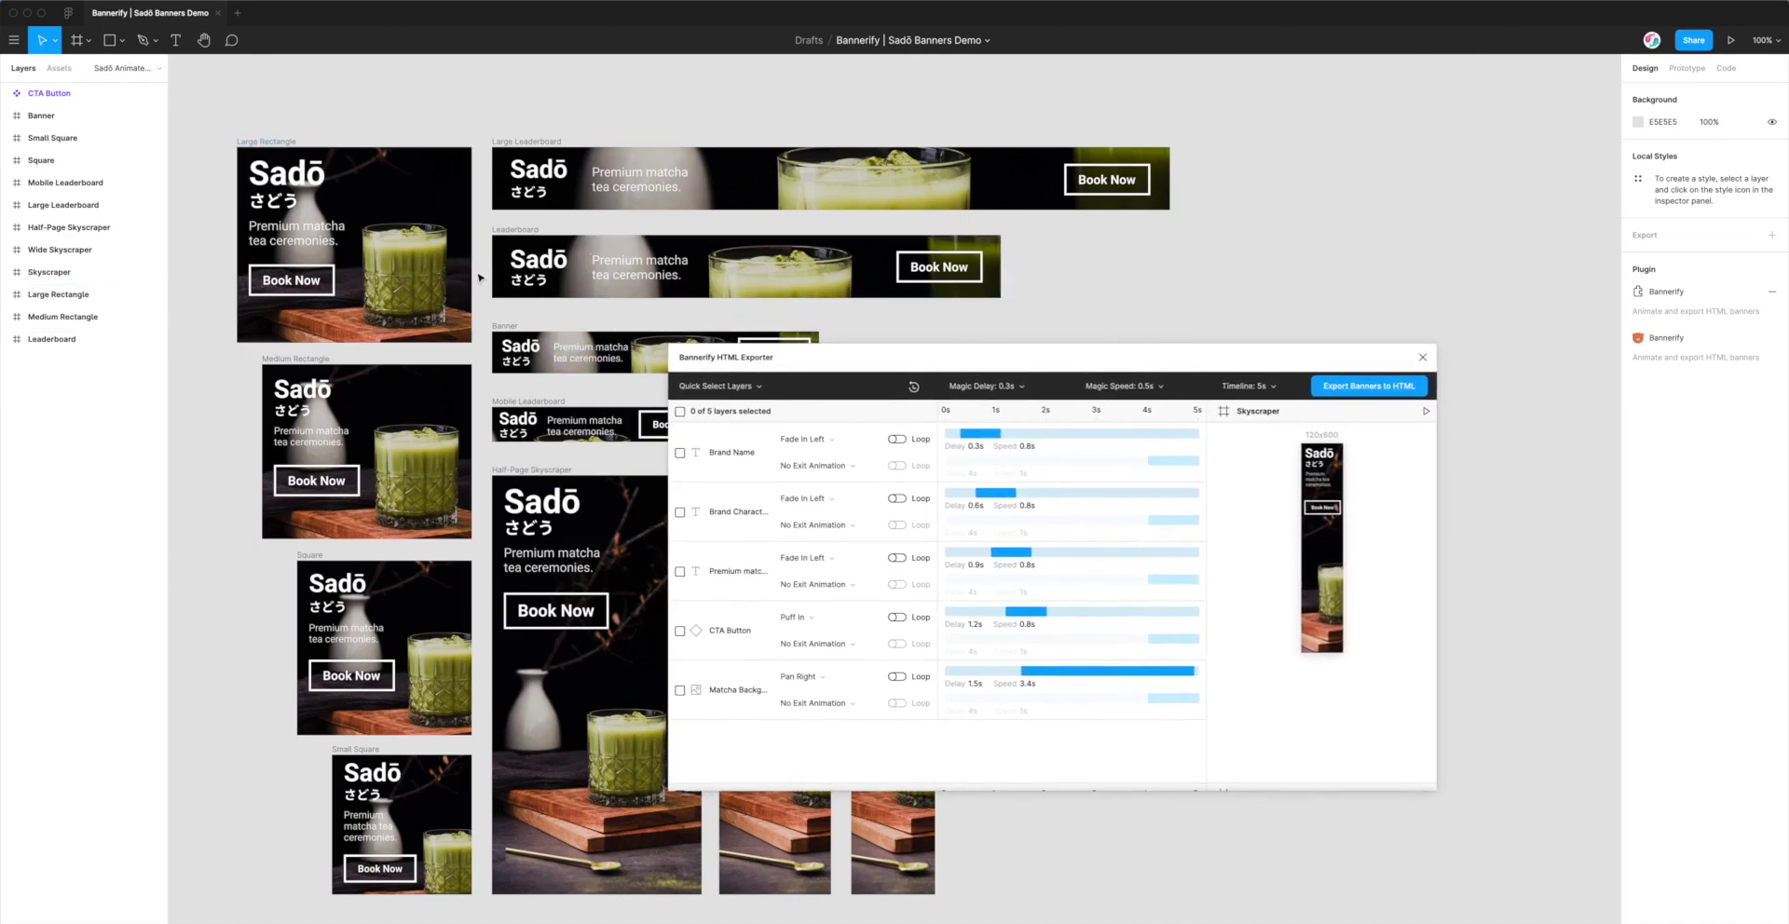
{"action": "scroll", "coordinate": [489, 280], "scroll_direction": "down", "scroll_amount": 2}
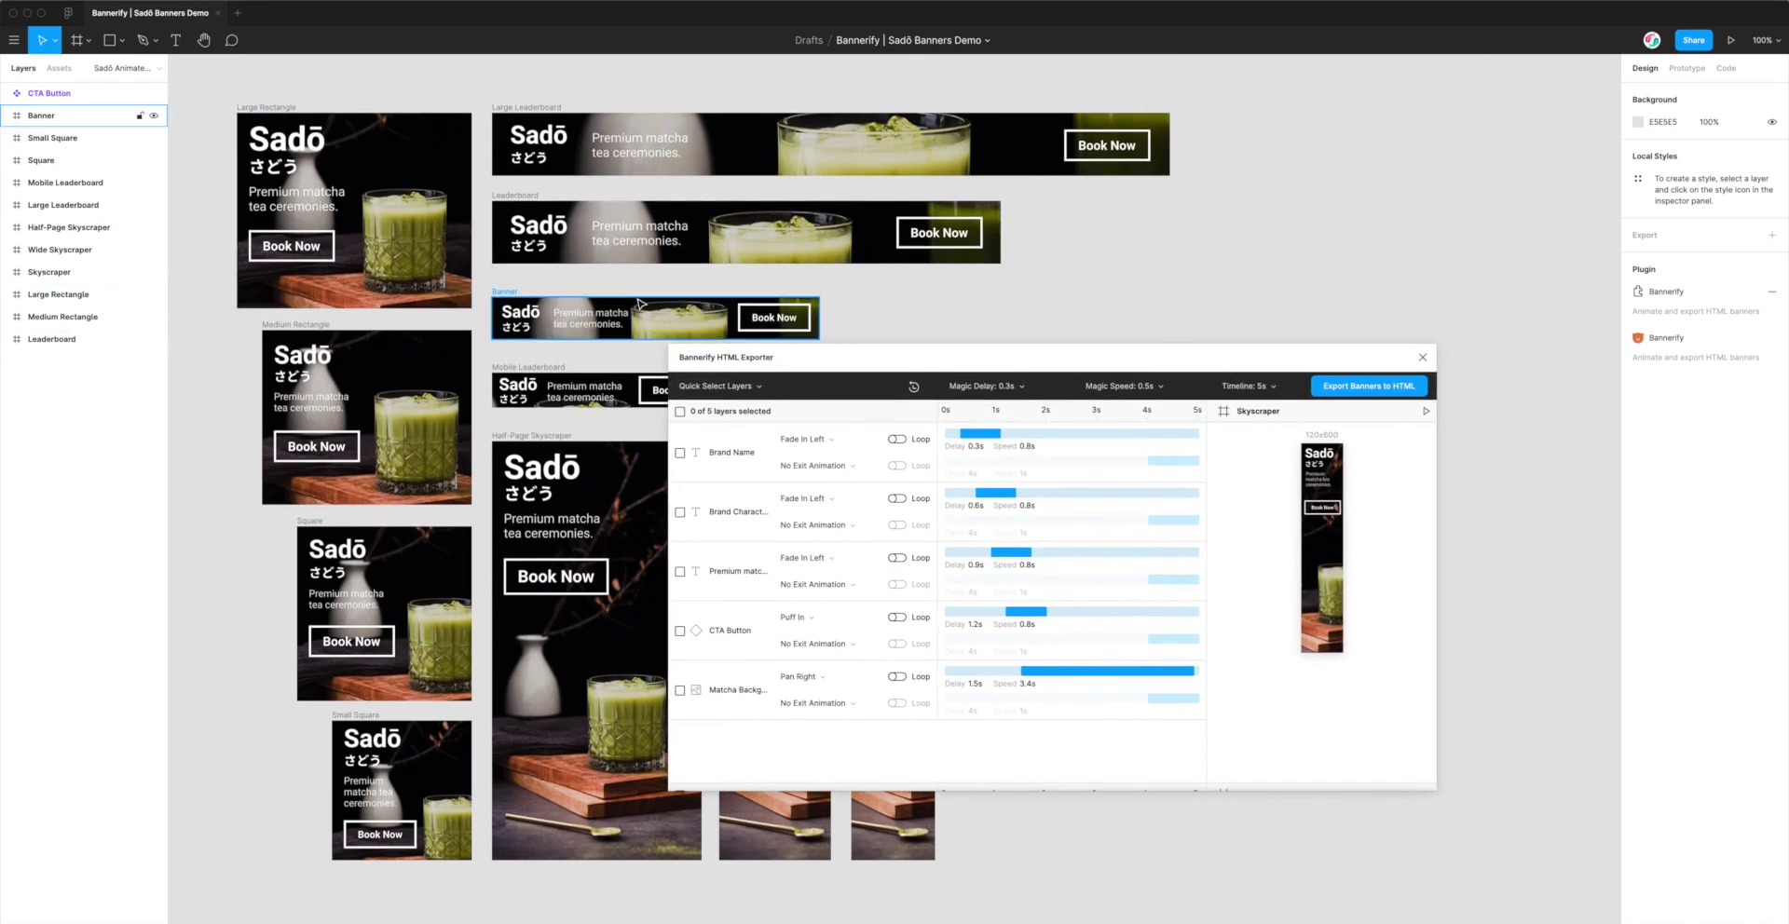
{"action": "left_click_drag", "start_coordinate": [890, 379], "coordinate": [853, 342]}
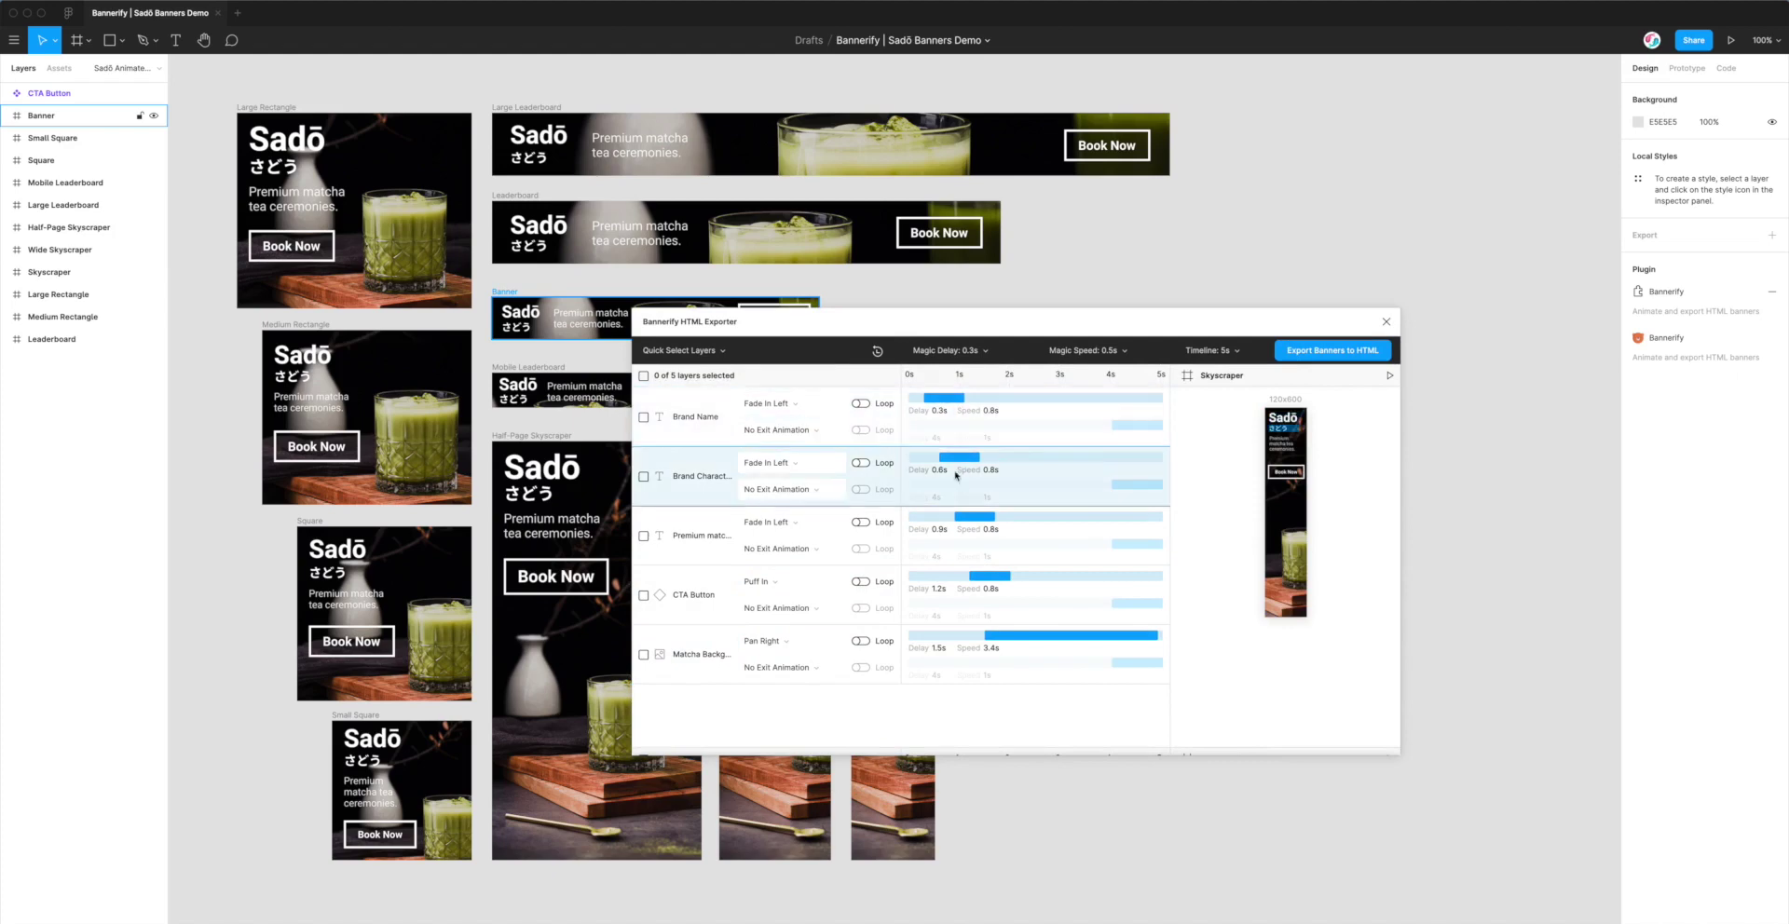
{"action": "left_click", "coordinate": [787, 404]}
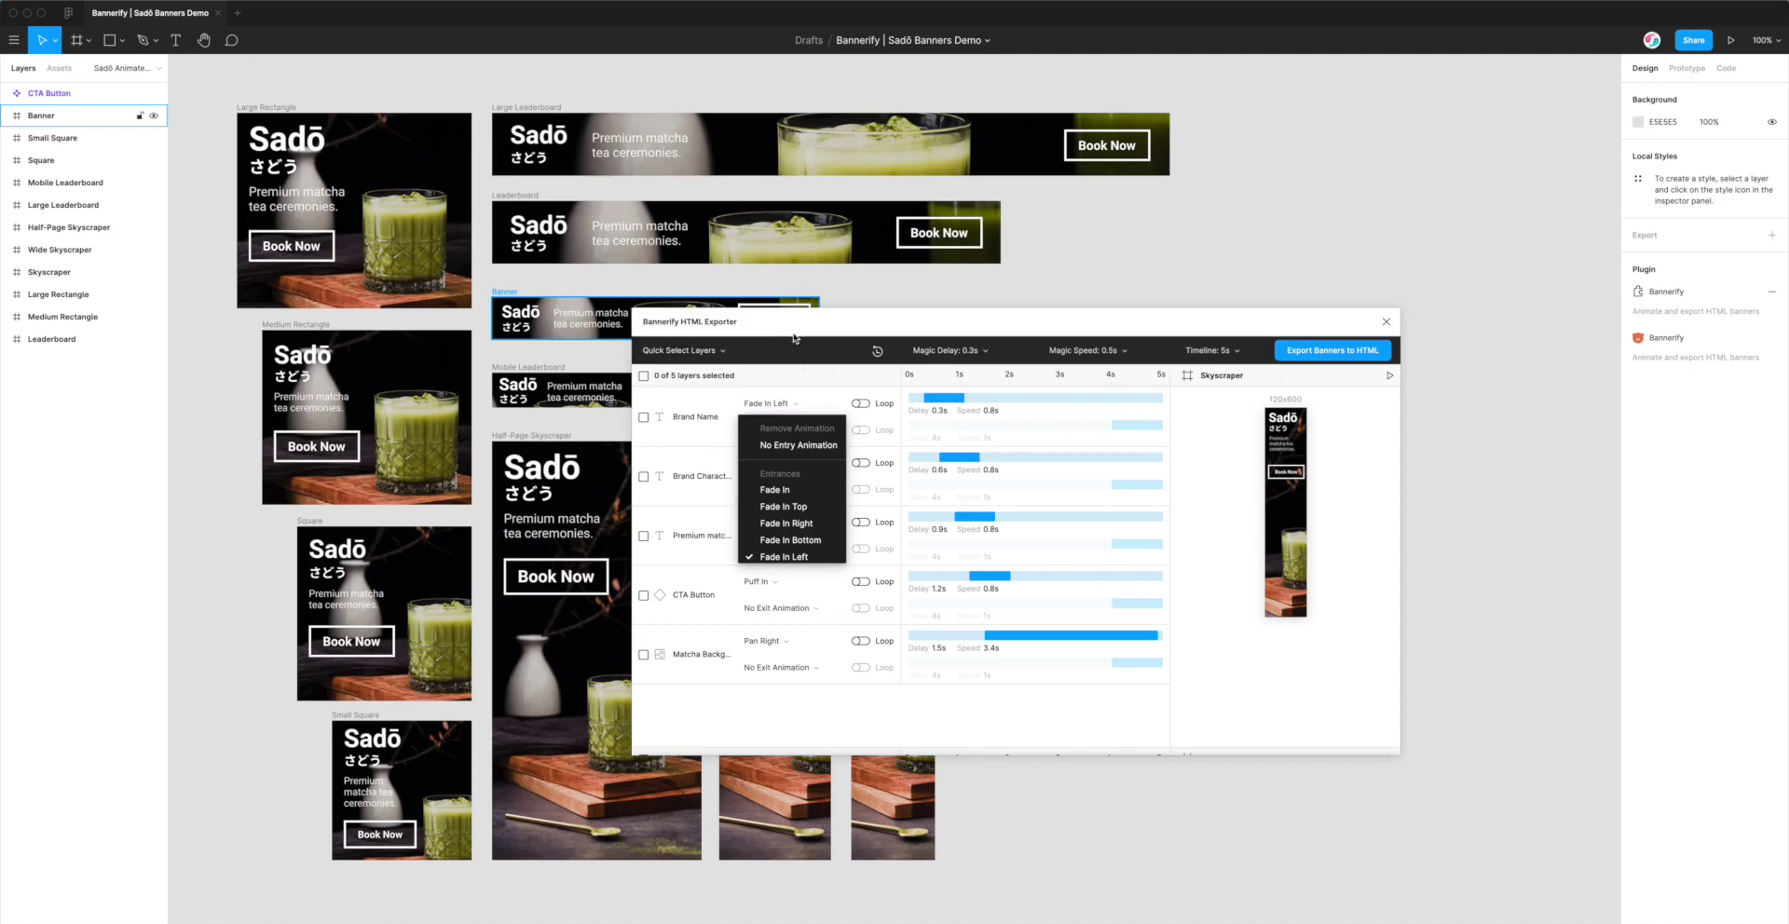
{"action": "left_click", "coordinate": [789, 386]}
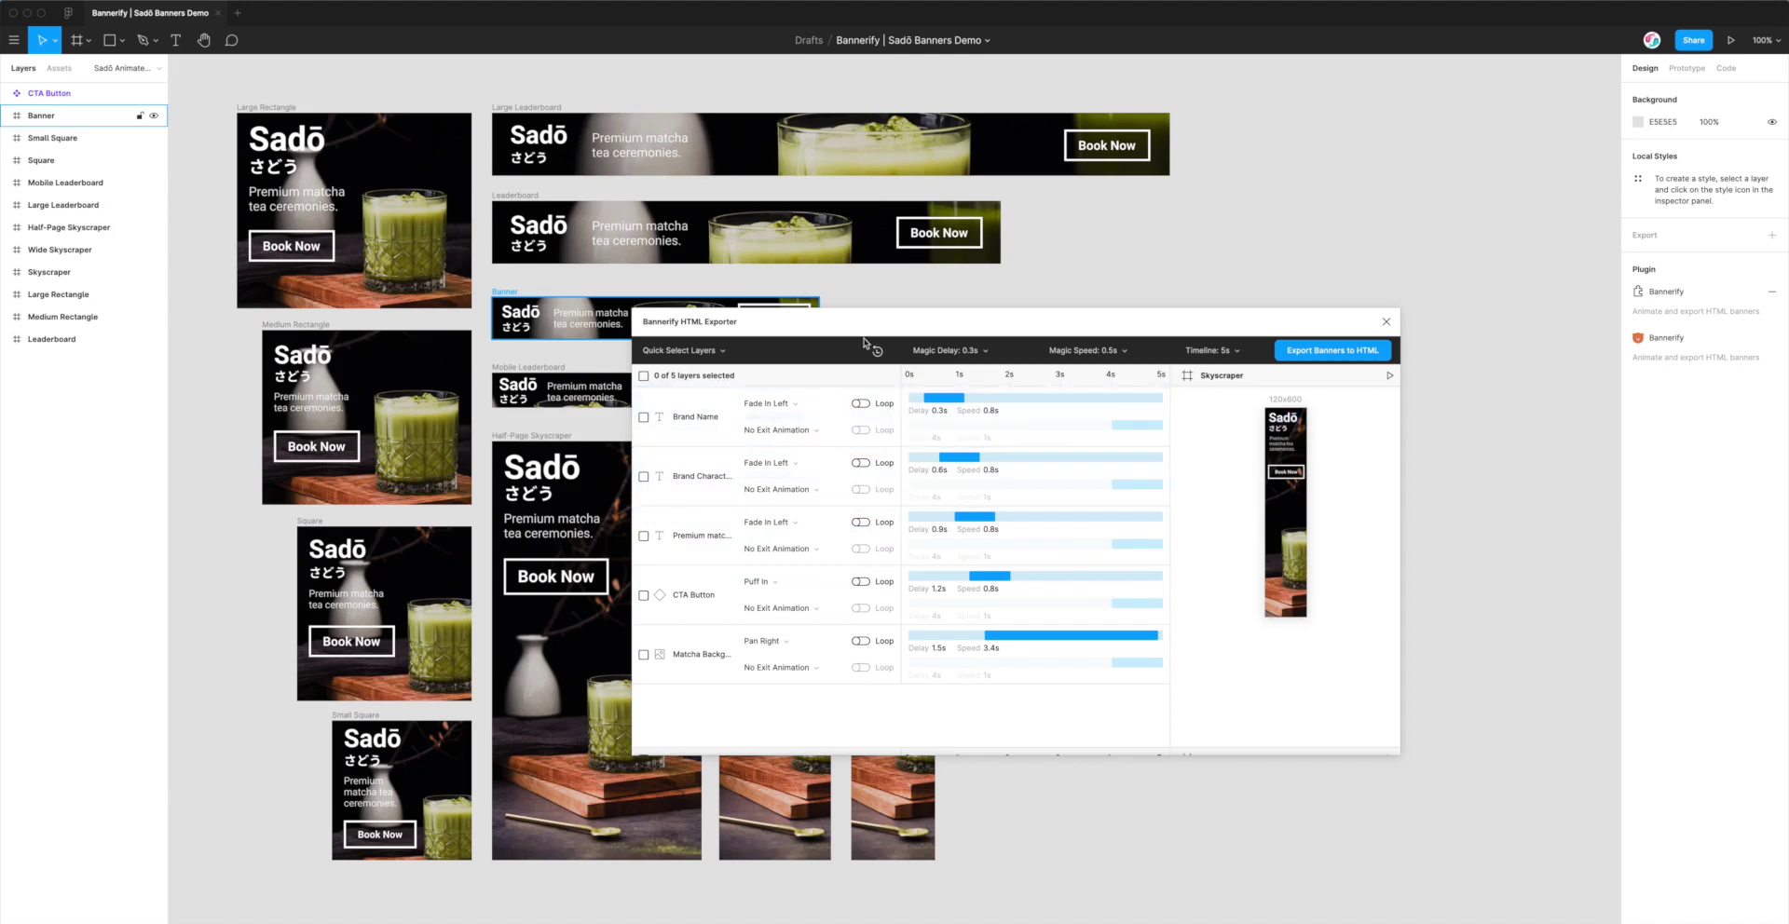
{"action": "mouse_move", "coordinate": [866, 330]}
{"action": "left_mouse_down"}
{"action": "mouse_move", "coordinate": [832, 355]}
{"action": "mouse_move", "coordinate": [835, 330]}
{"action": "left_mouse_up"}
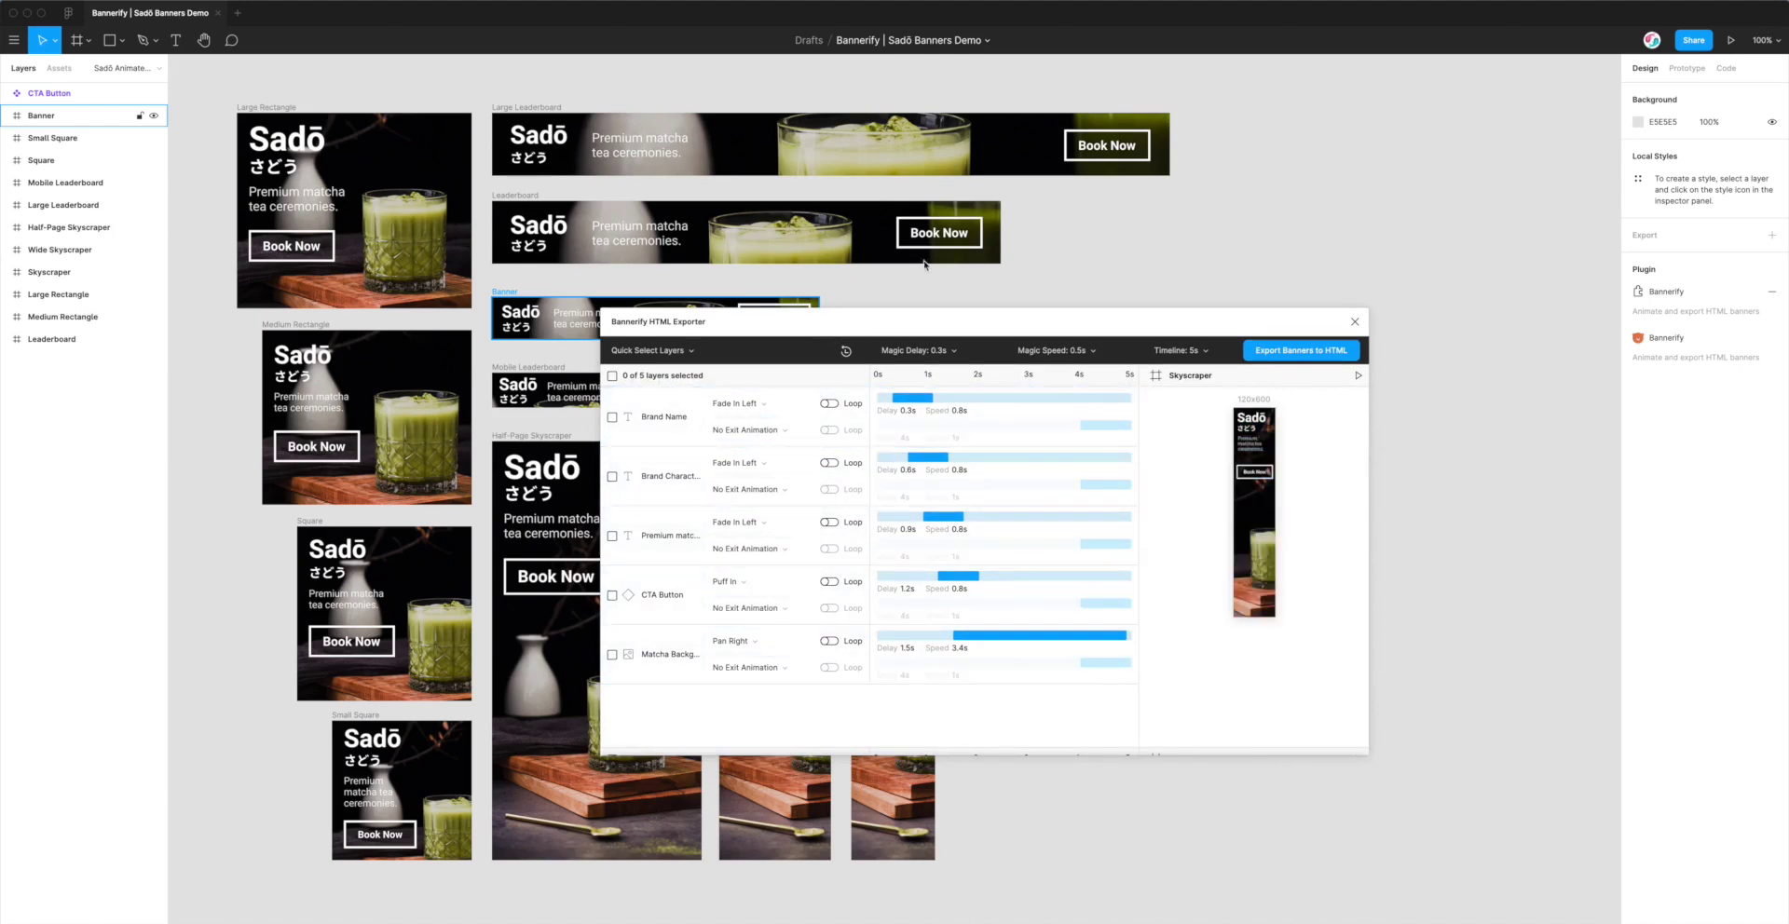
{"action": "left_click", "coordinate": [1356, 380]}
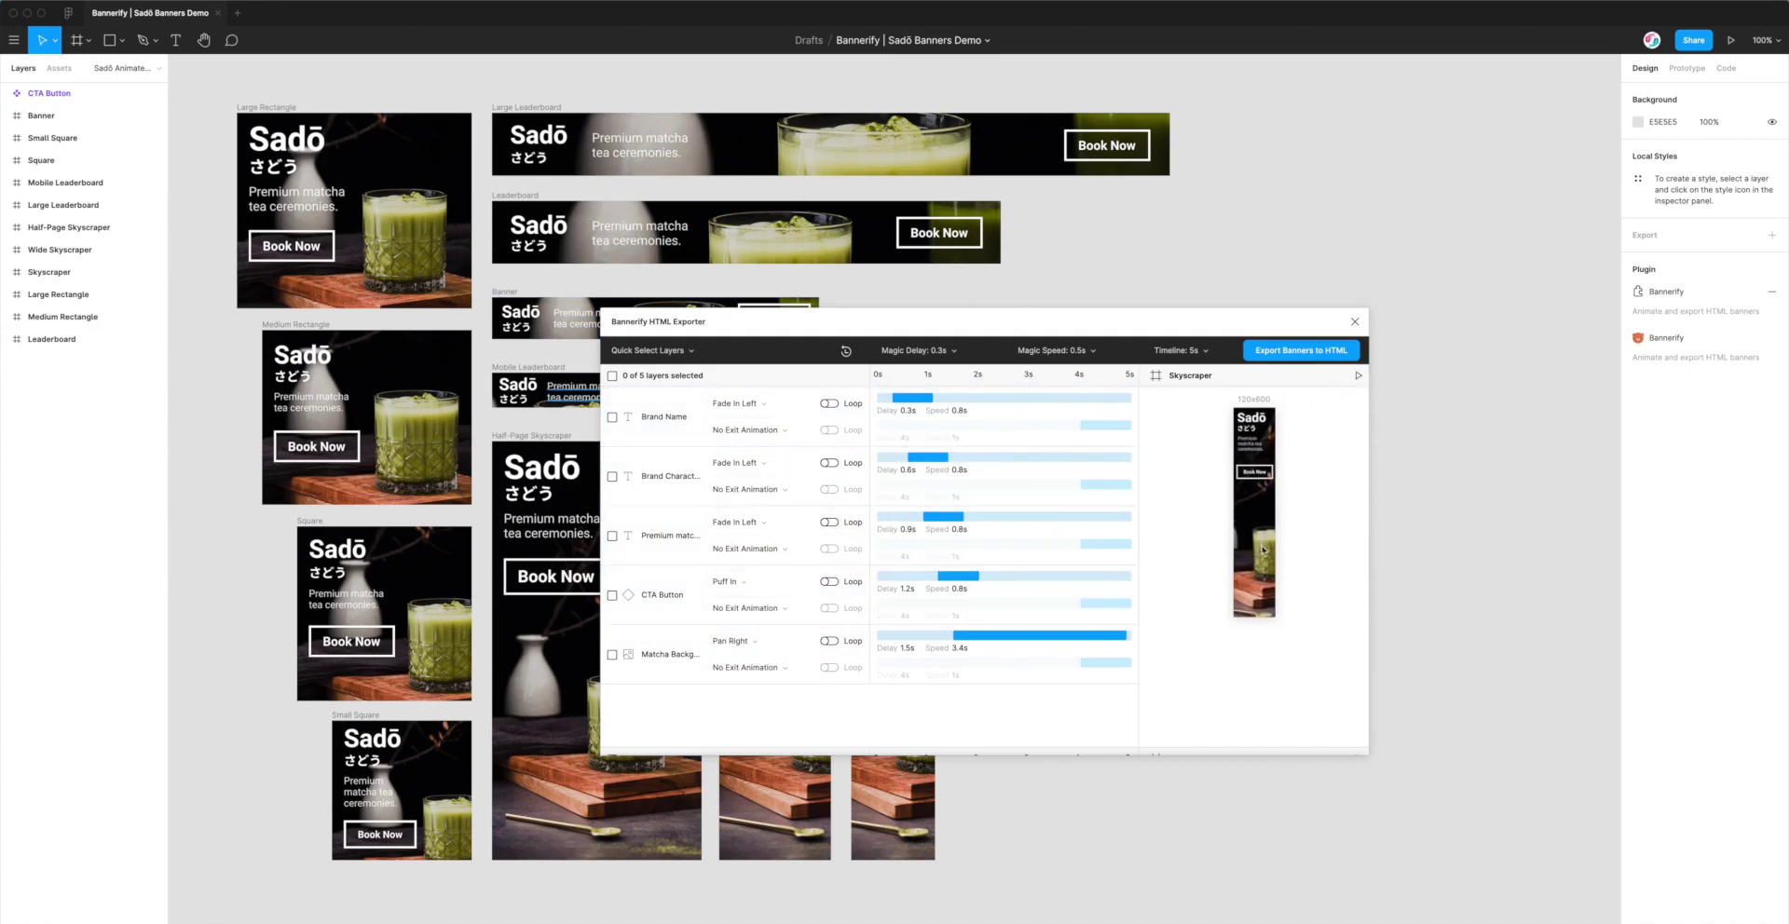
- Give the CTA Button a Puff In entrance, review the other layers, and start the HTML export
{"action": "left_click", "coordinate": [731, 582]}
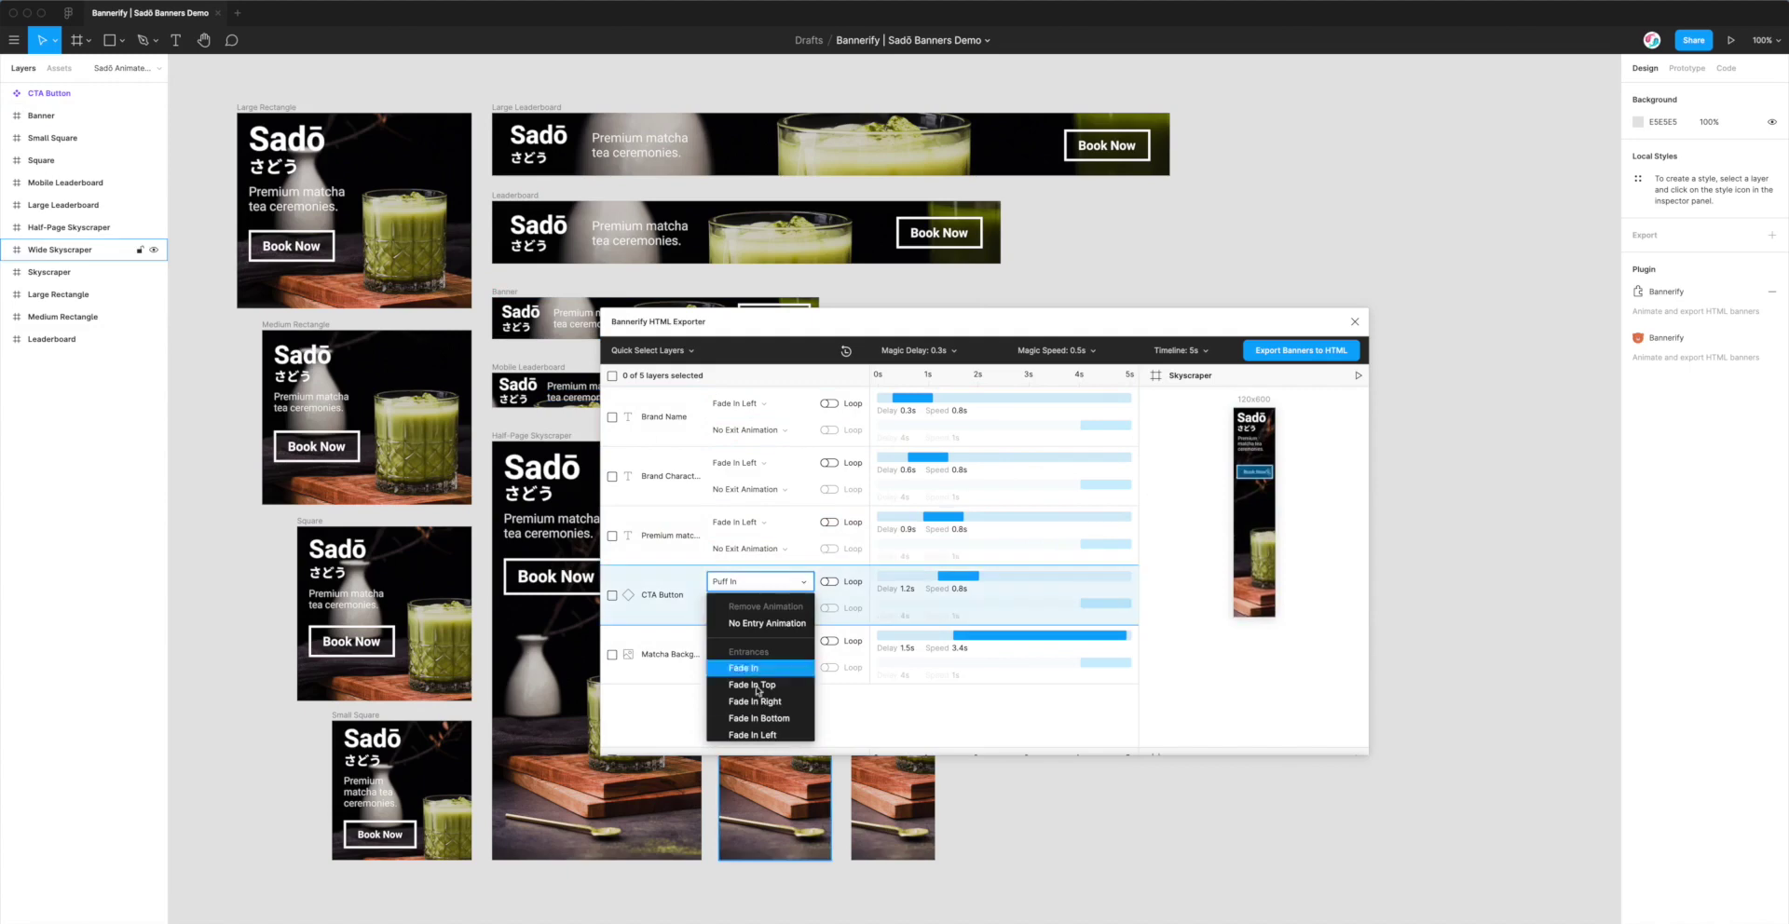
{"action": "scroll", "coordinate": [763, 657], "scroll_direction": "down", "scroll_amount": 5}
{"action": "scroll", "coordinate": [763, 642], "scroll_direction": "up", "scroll_amount": 5}
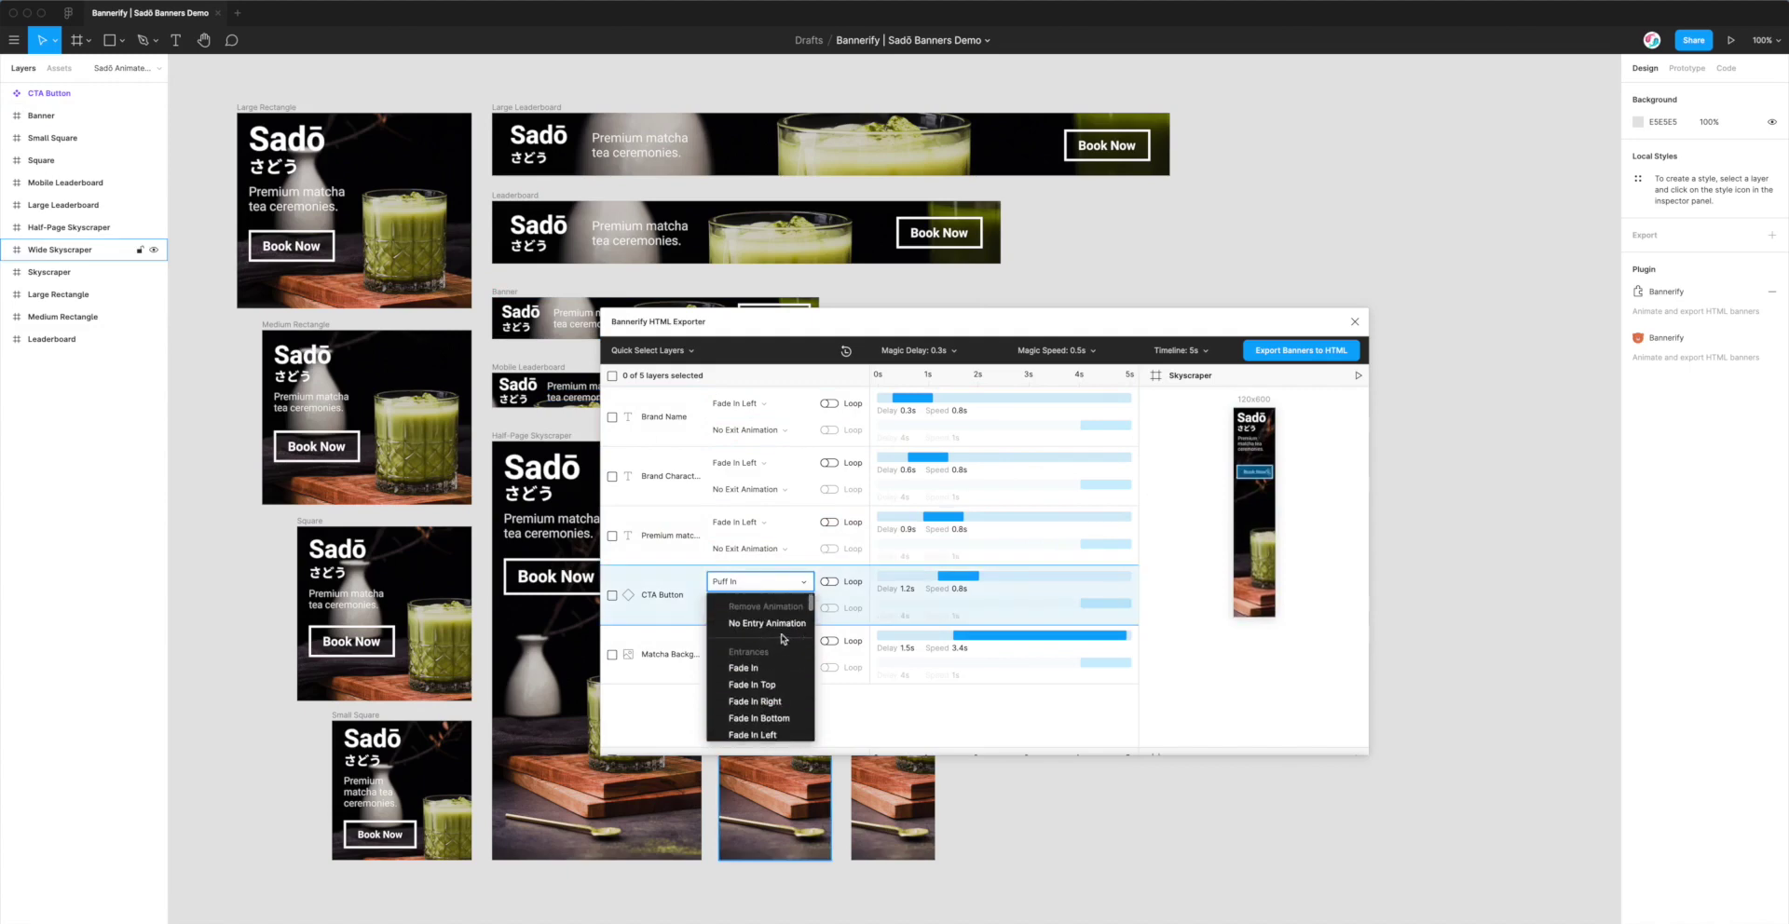
{"action": "left_click", "coordinate": [807, 577]}
{"action": "scroll", "coordinate": [894, 601], "scroll_direction": "down", "scroll_amount": 6}
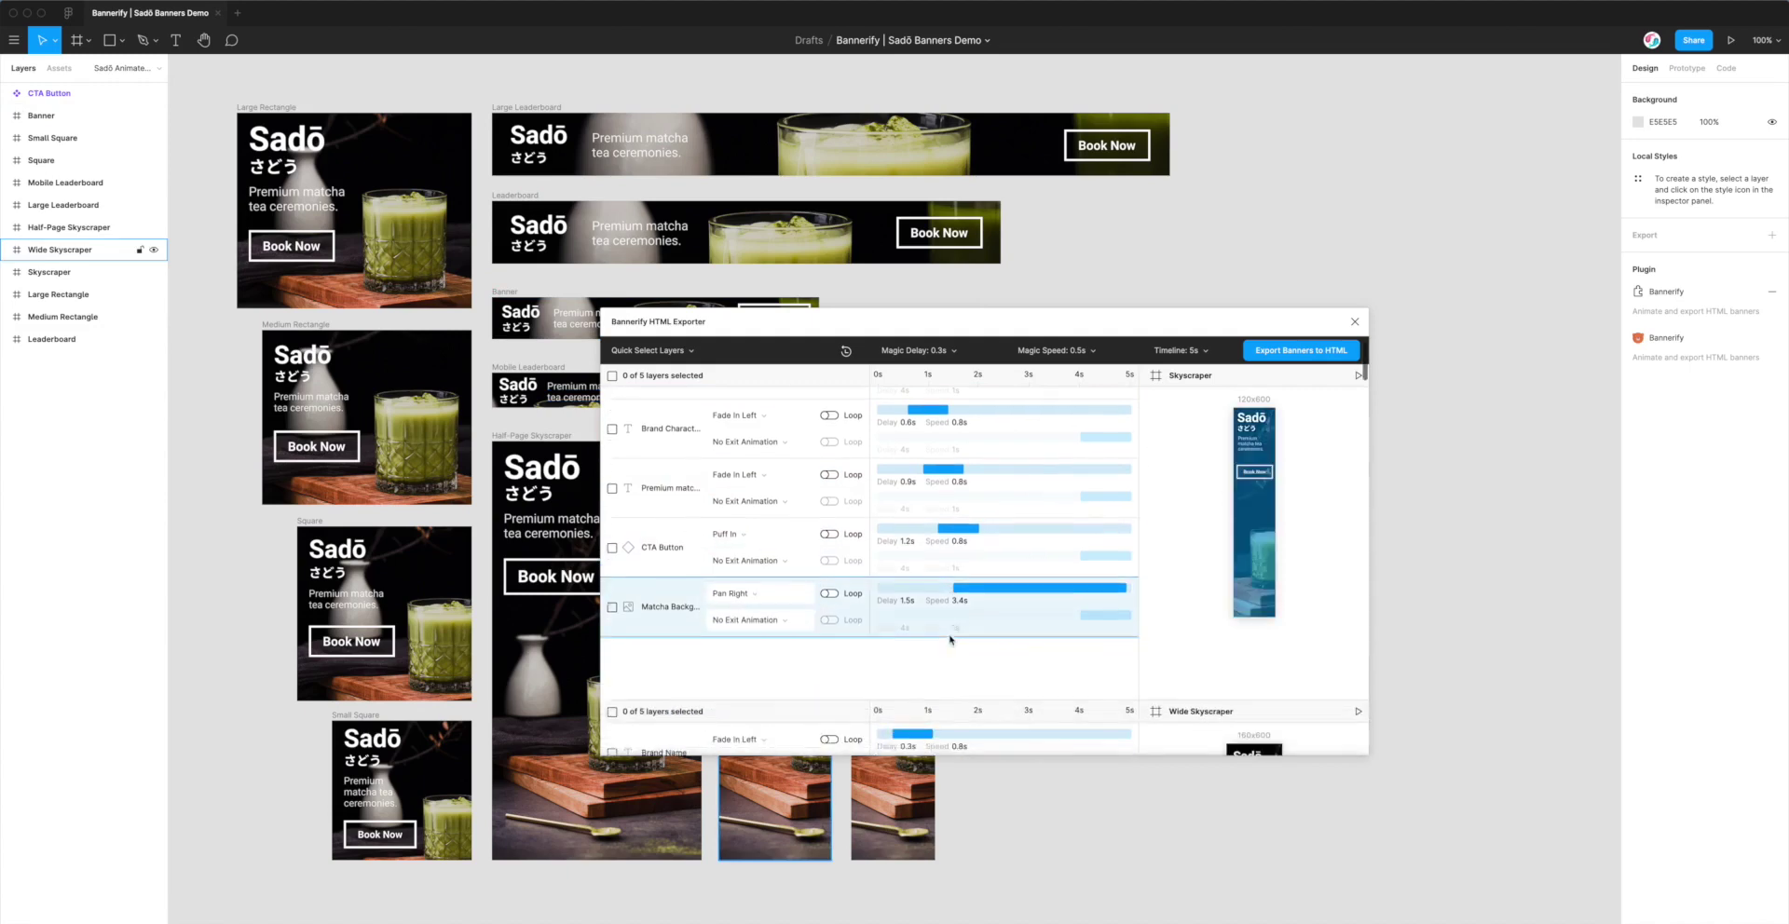
{"action": "scroll", "coordinate": [893, 601], "scroll_direction": "down", "scroll_amount": 10}
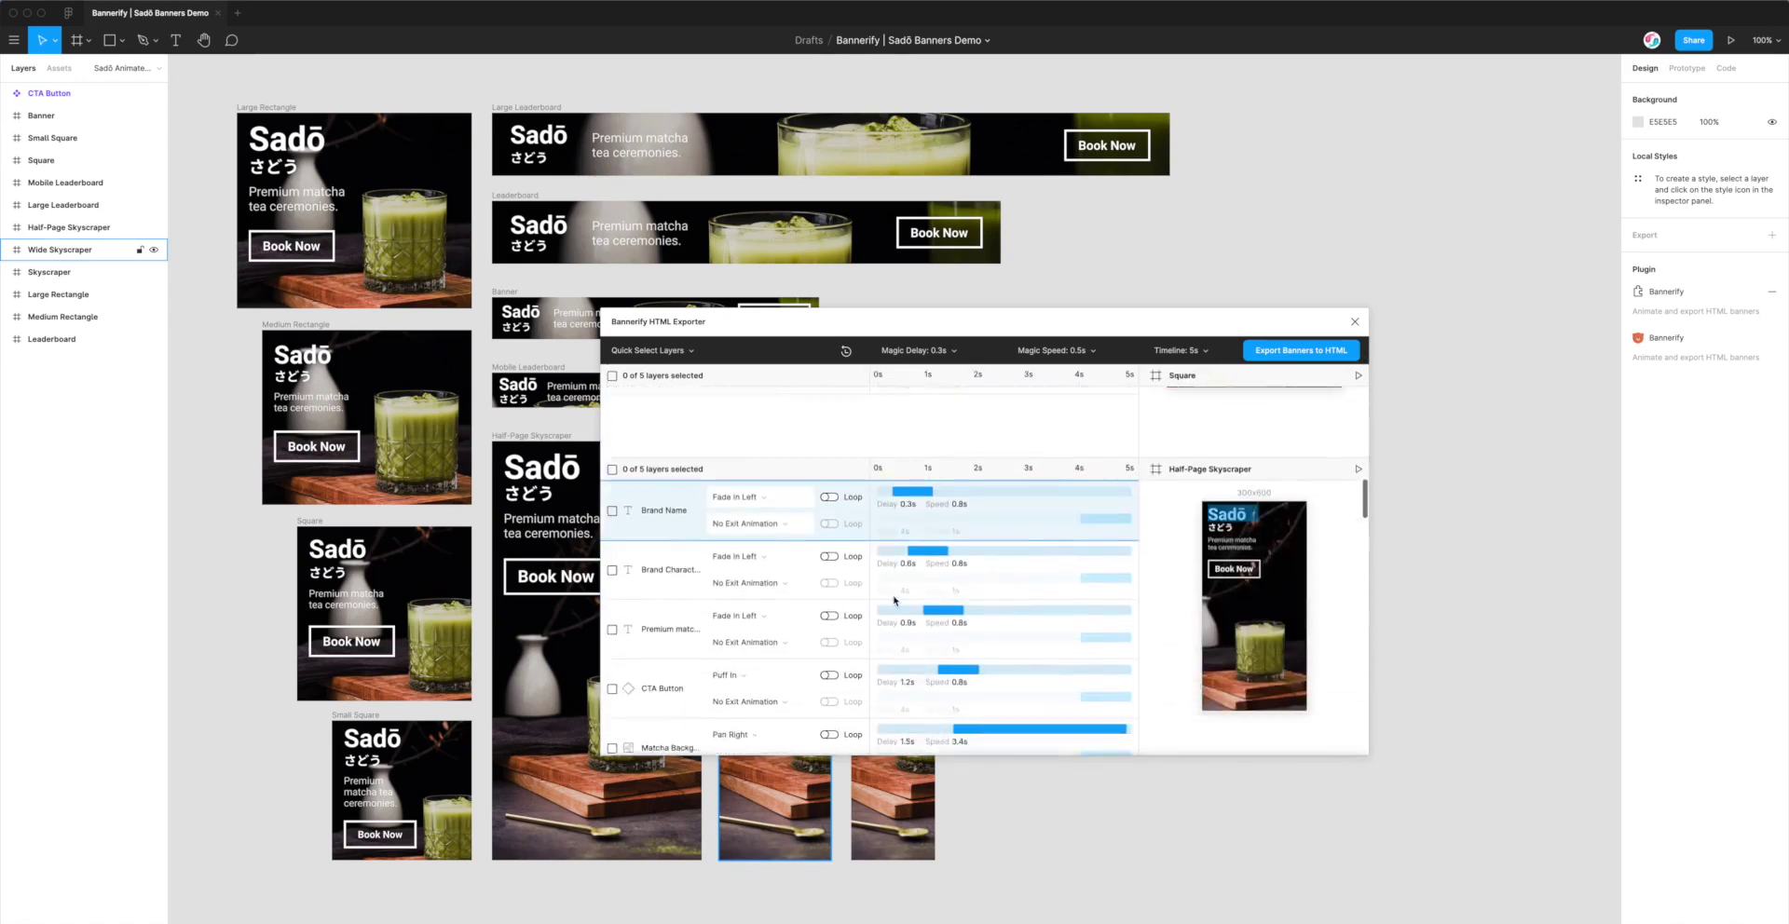
{"action": "scroll", "coordinate": [997, 517], "scroll_direction": "up", "scroll_amount": 1}
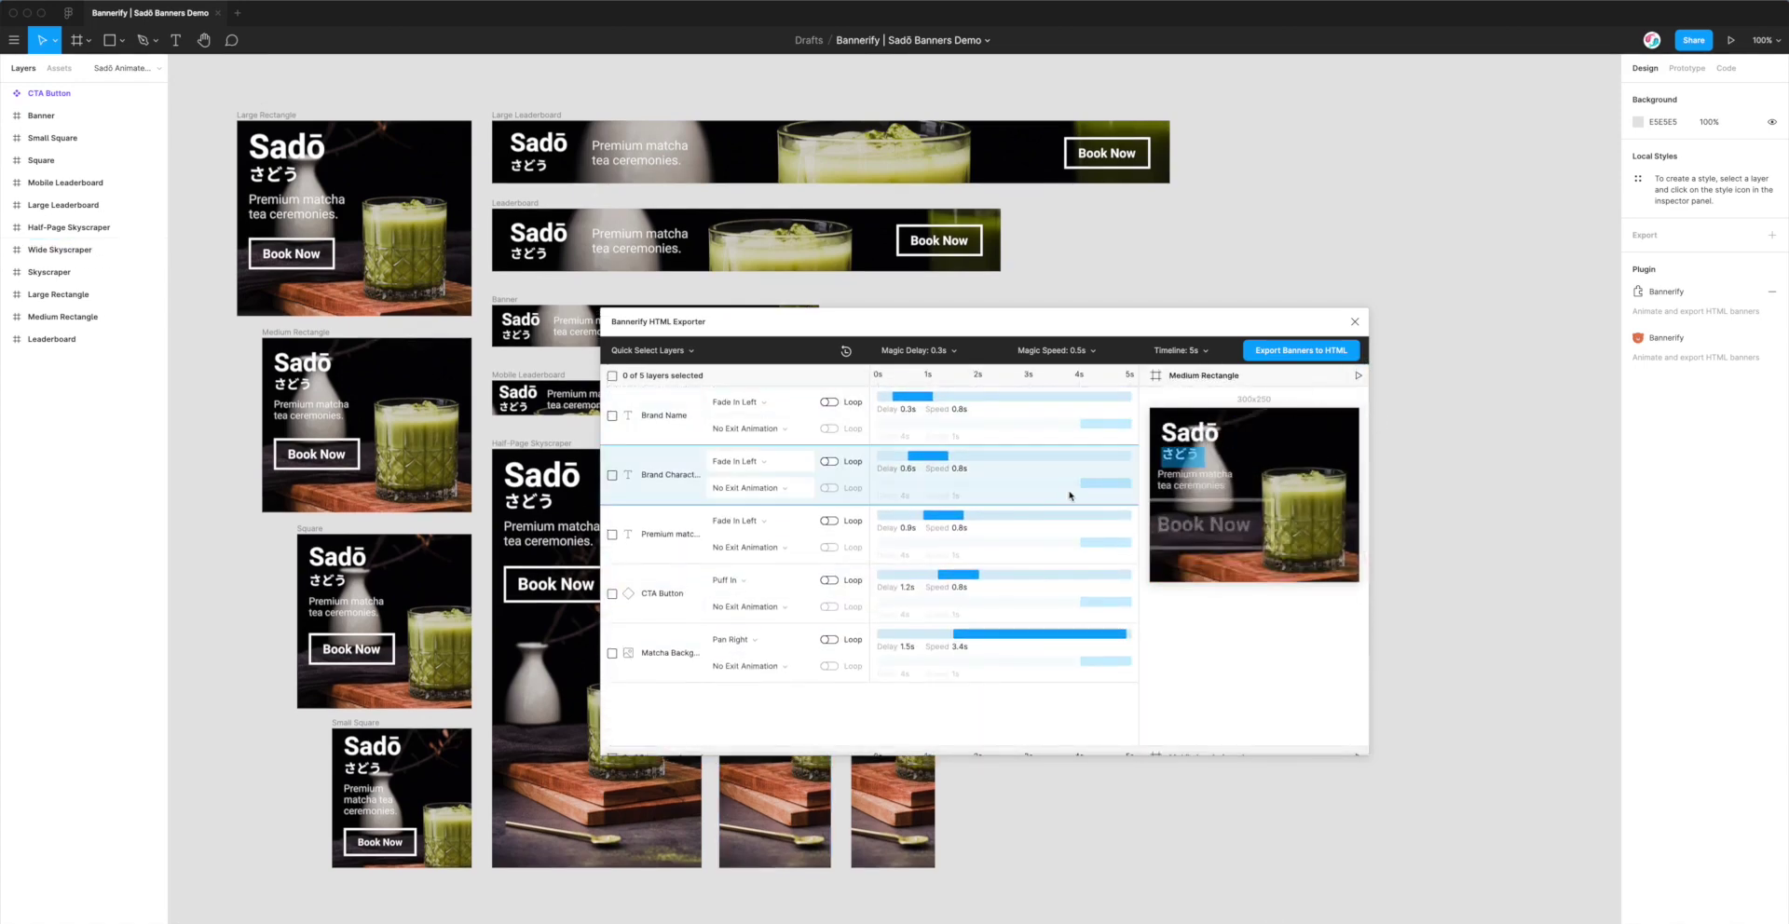
{"action": "scroll", "coordinate": [1025, 418], "scroll_direction": "up", "scroll_amount": 4}
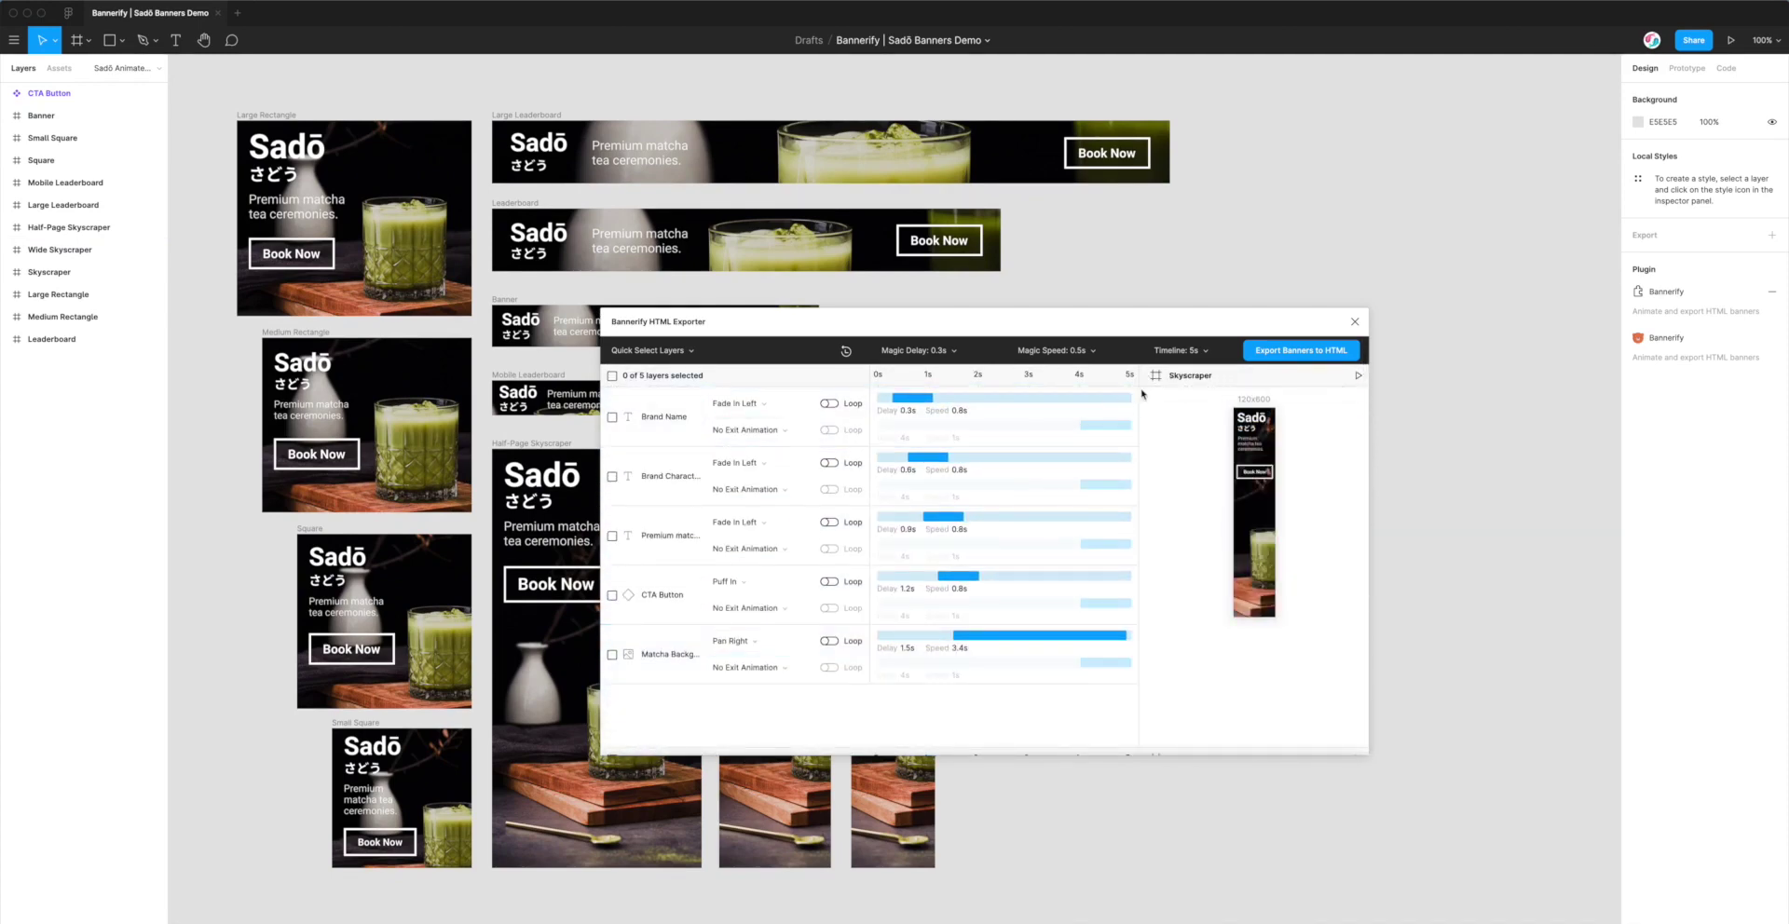
{"action": "left_click_drag", "start_coordinate": [1144, 331], "coordinate": [1135, 306]}
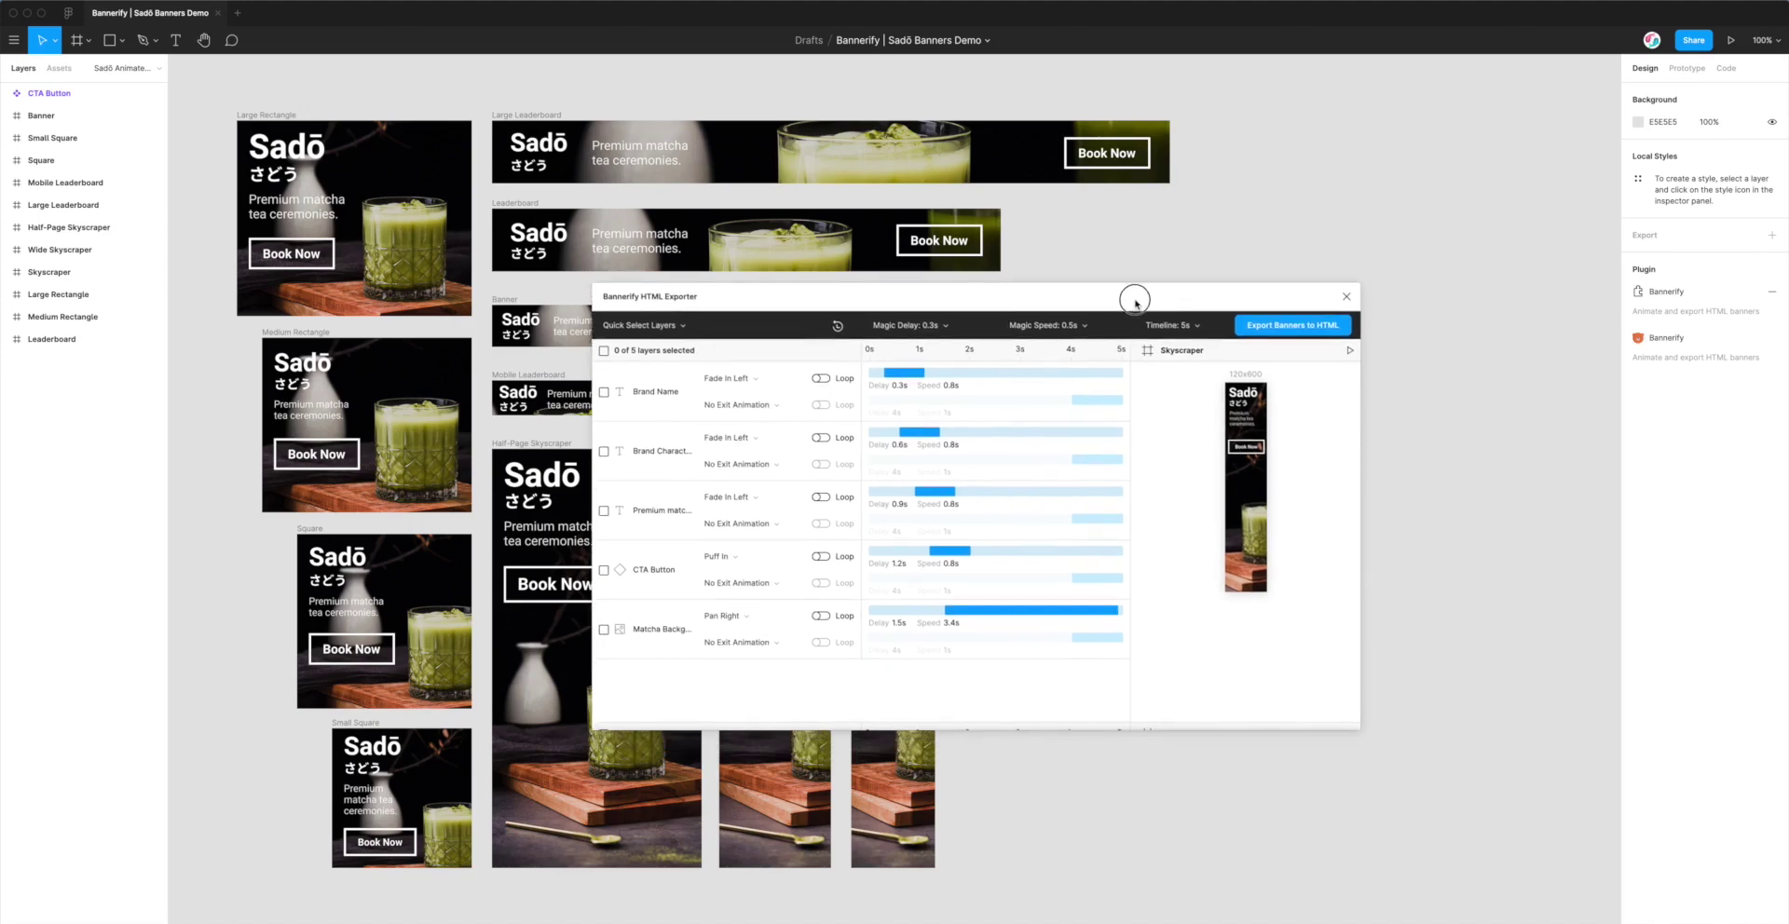
{"action": "left_click", "coordinate": [1271, 326]}
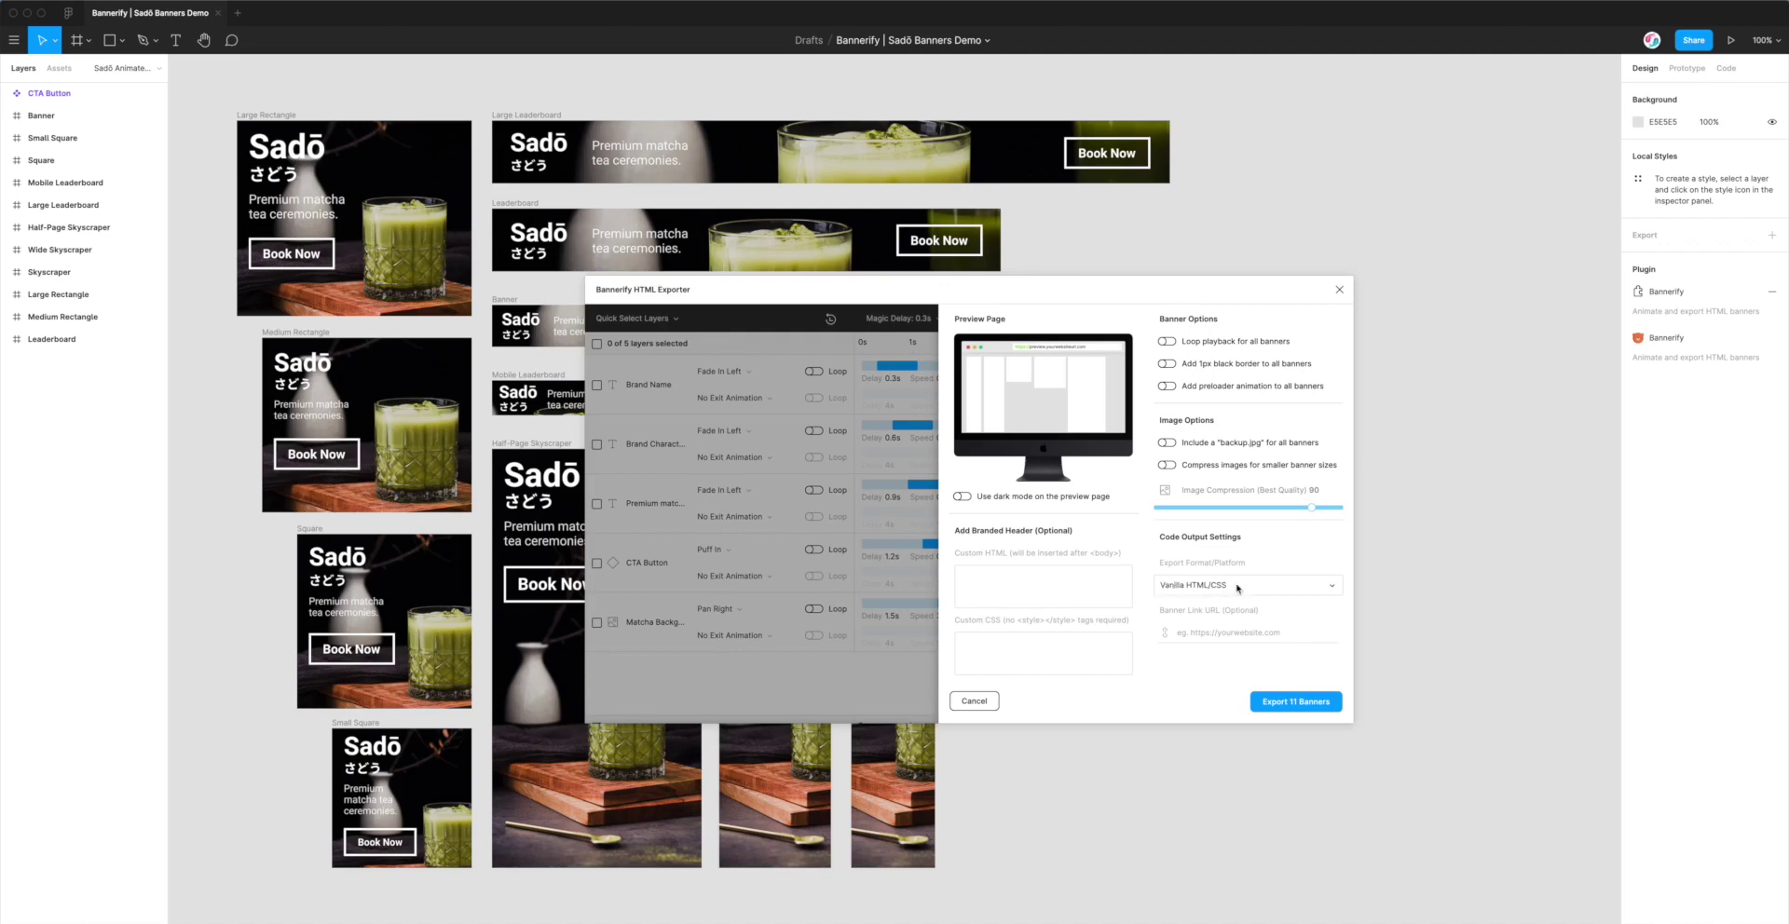
- Choose Vanilla HTML/JS (HTML <canvas>) as the export format and generate all 11 banners
{"action": "left_click", "coordinate": [1214, 588]}
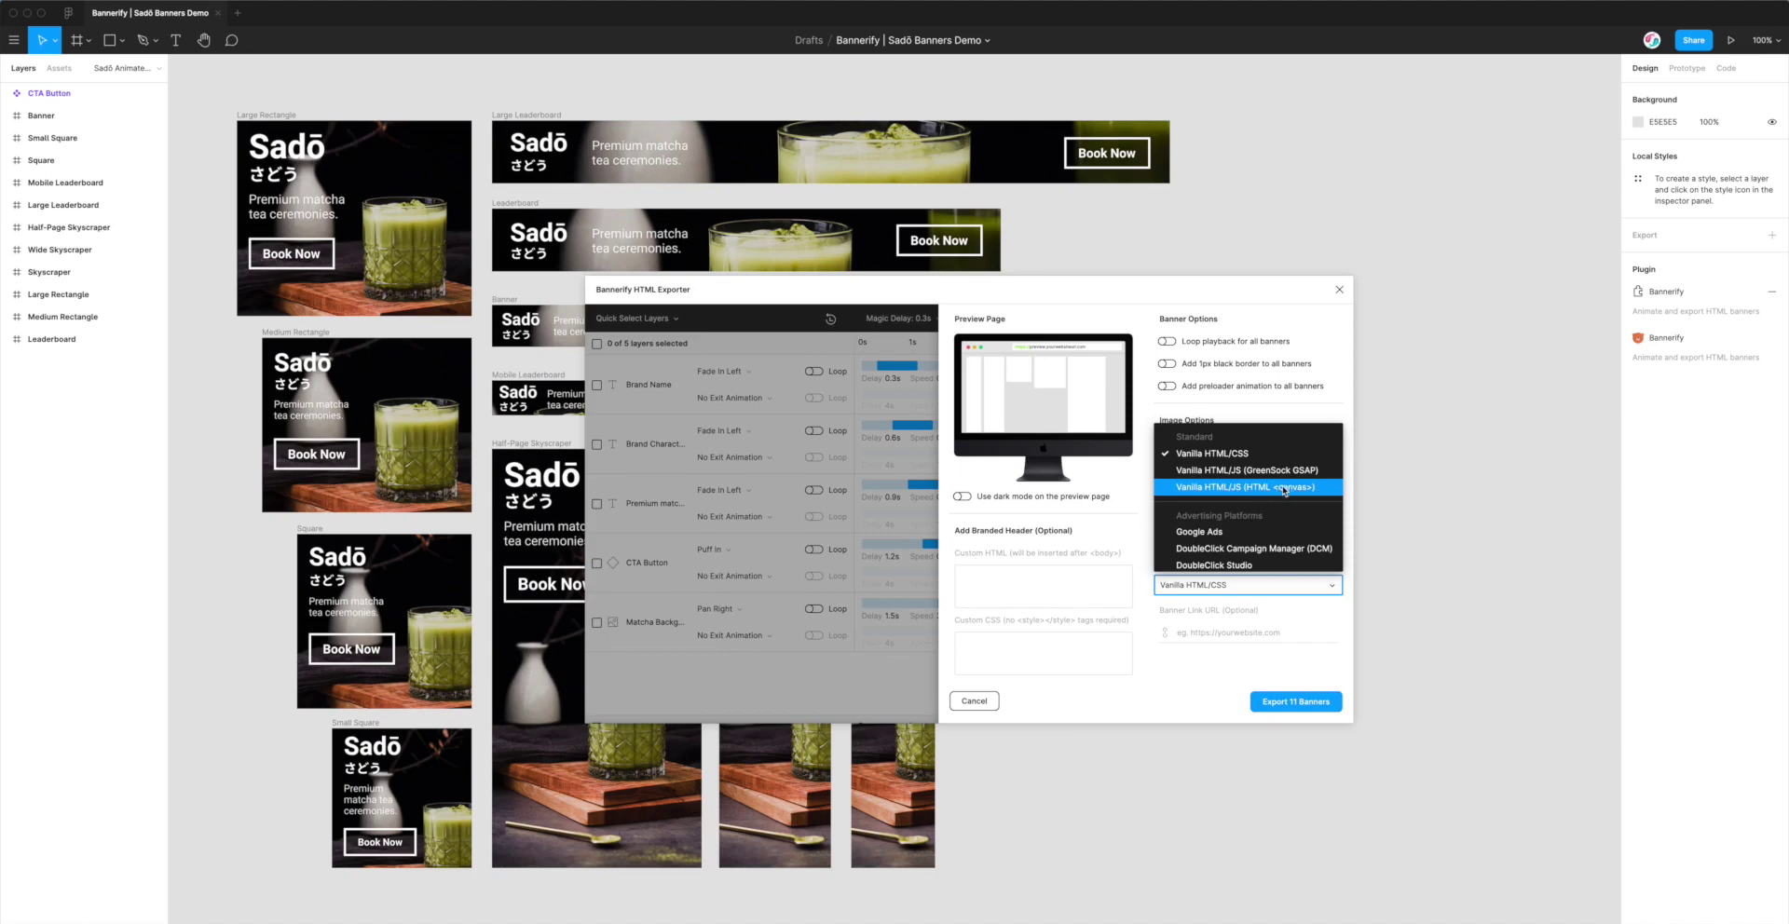
{"action": "left_click", "coordinate": [1240, 488]}
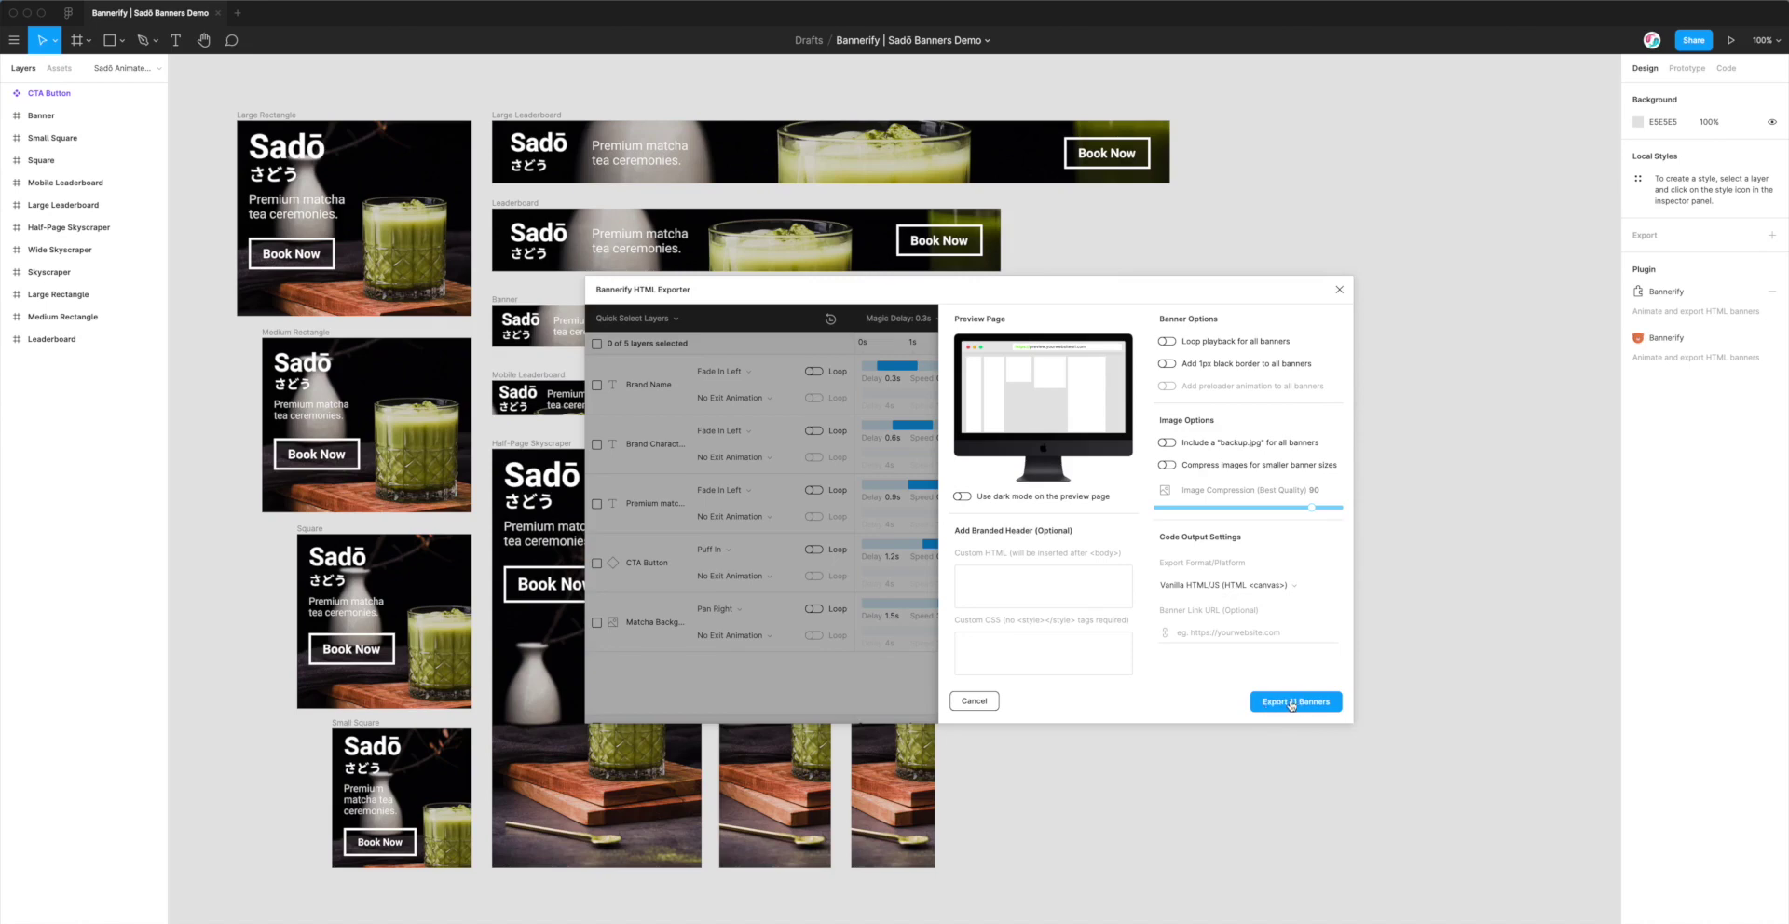
{"action": "left_click", "coordinate": [1291, 703]}
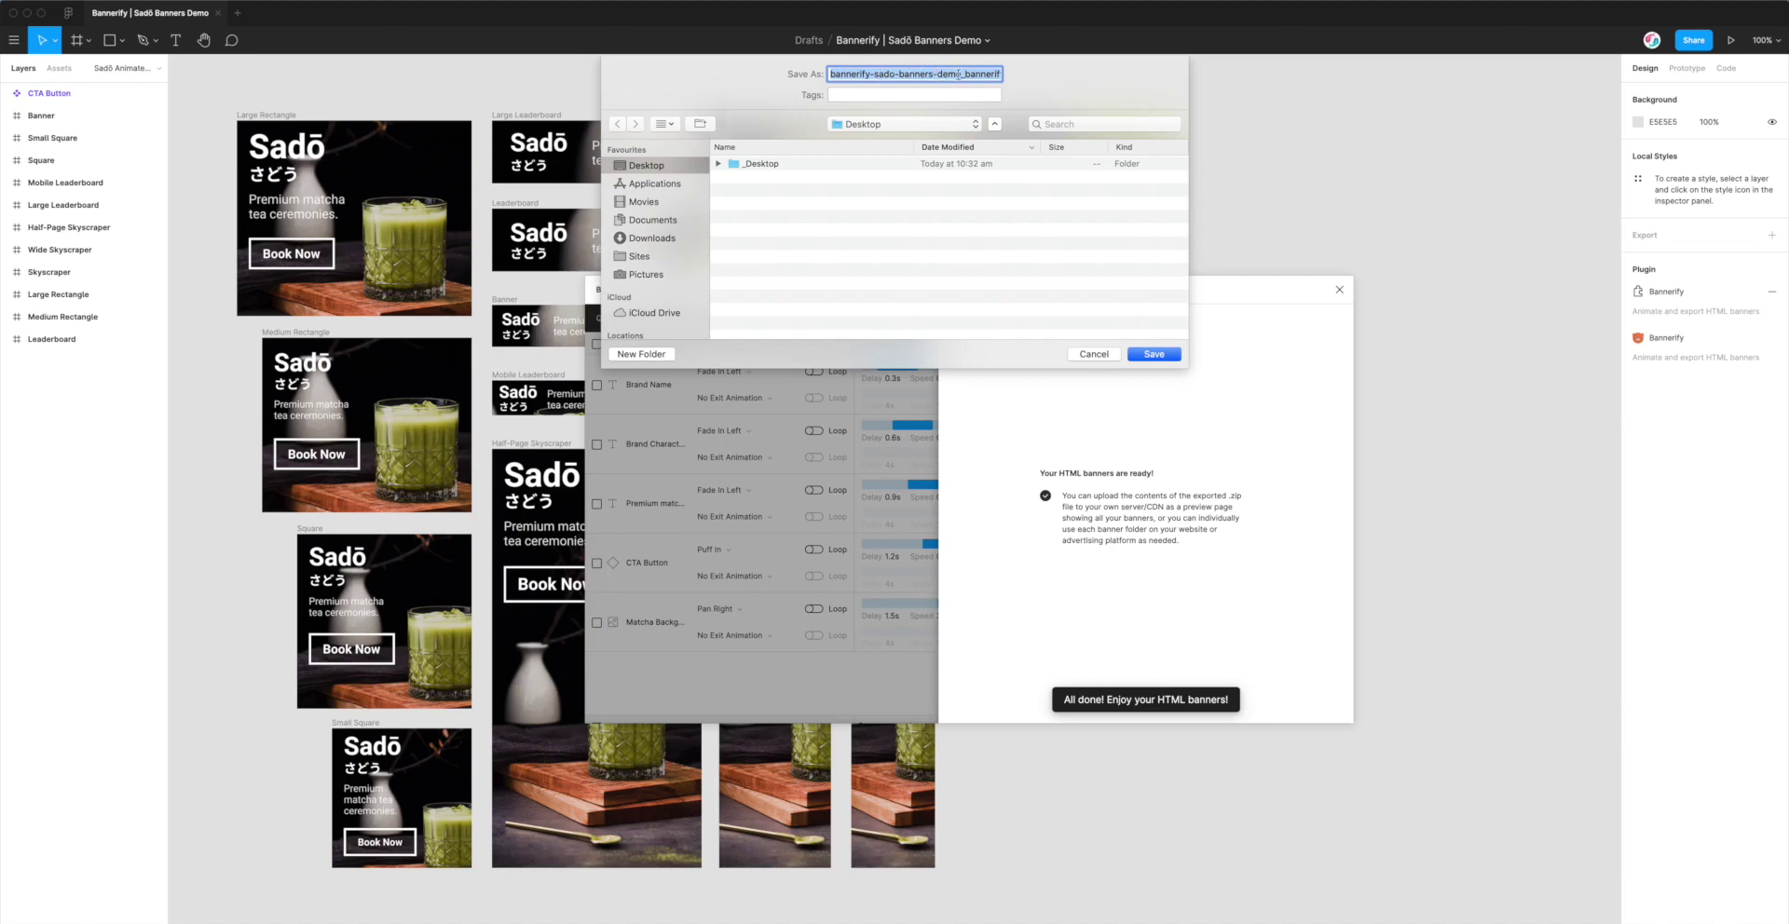
- Save the bannerify-sado-banners-demo export zip to the Desktop
{"action": "left_click_drag", "start_coordinate": [958, 74], "coordinate": [1014, 74]}
{"action": "left_click", "coordinate": [970, 74]}
{"action": "double_click", "coordinate": [890, 73]}
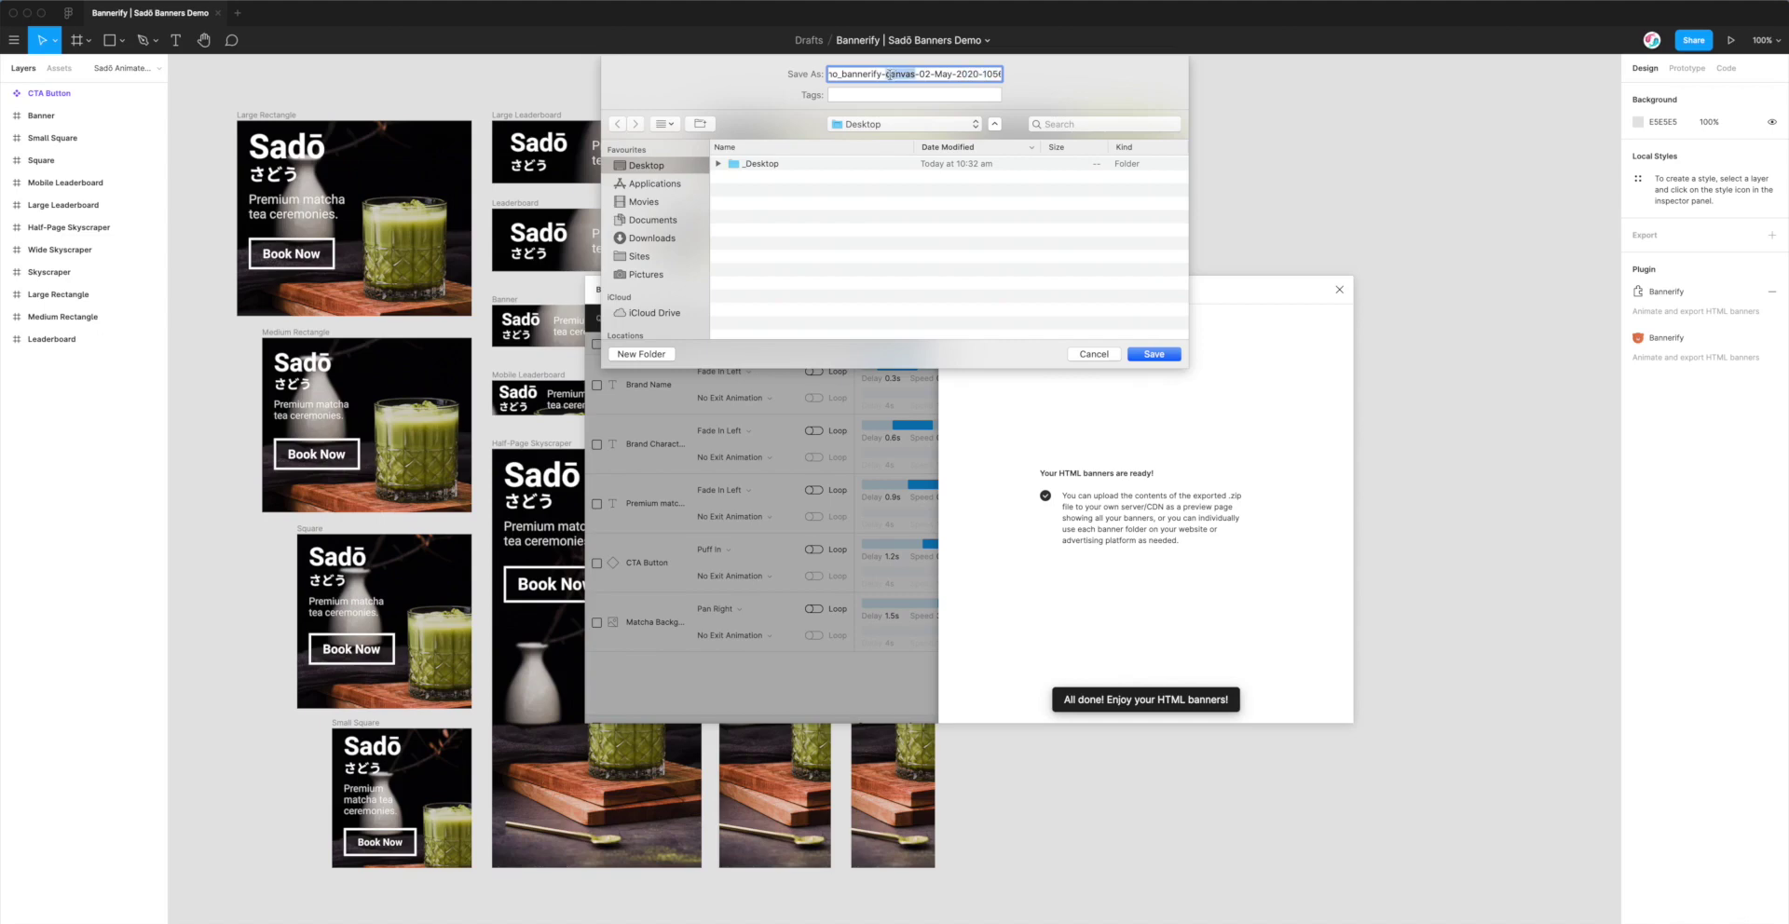
{"action": "left_click", "coordinate": [897, 74]}
{"action": "left_click_drag", "start_coordinate": [982, 74], "coordinate": [774, 72]}
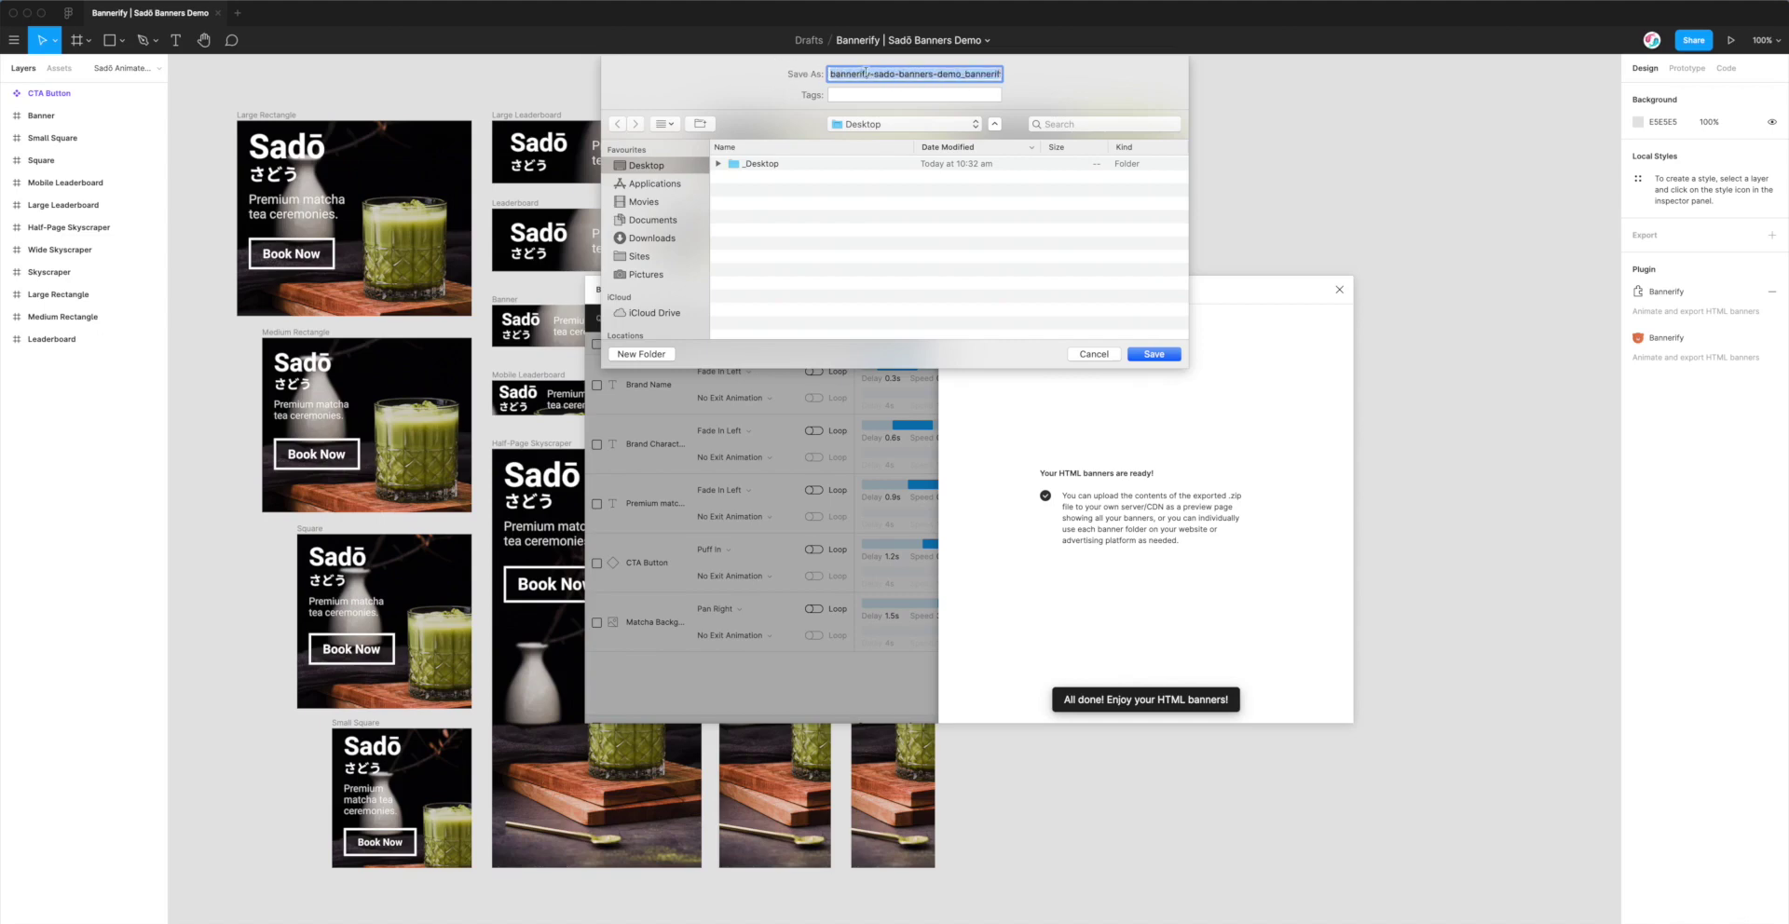
{"action": "left_click", "coordinate": [840, 73]}
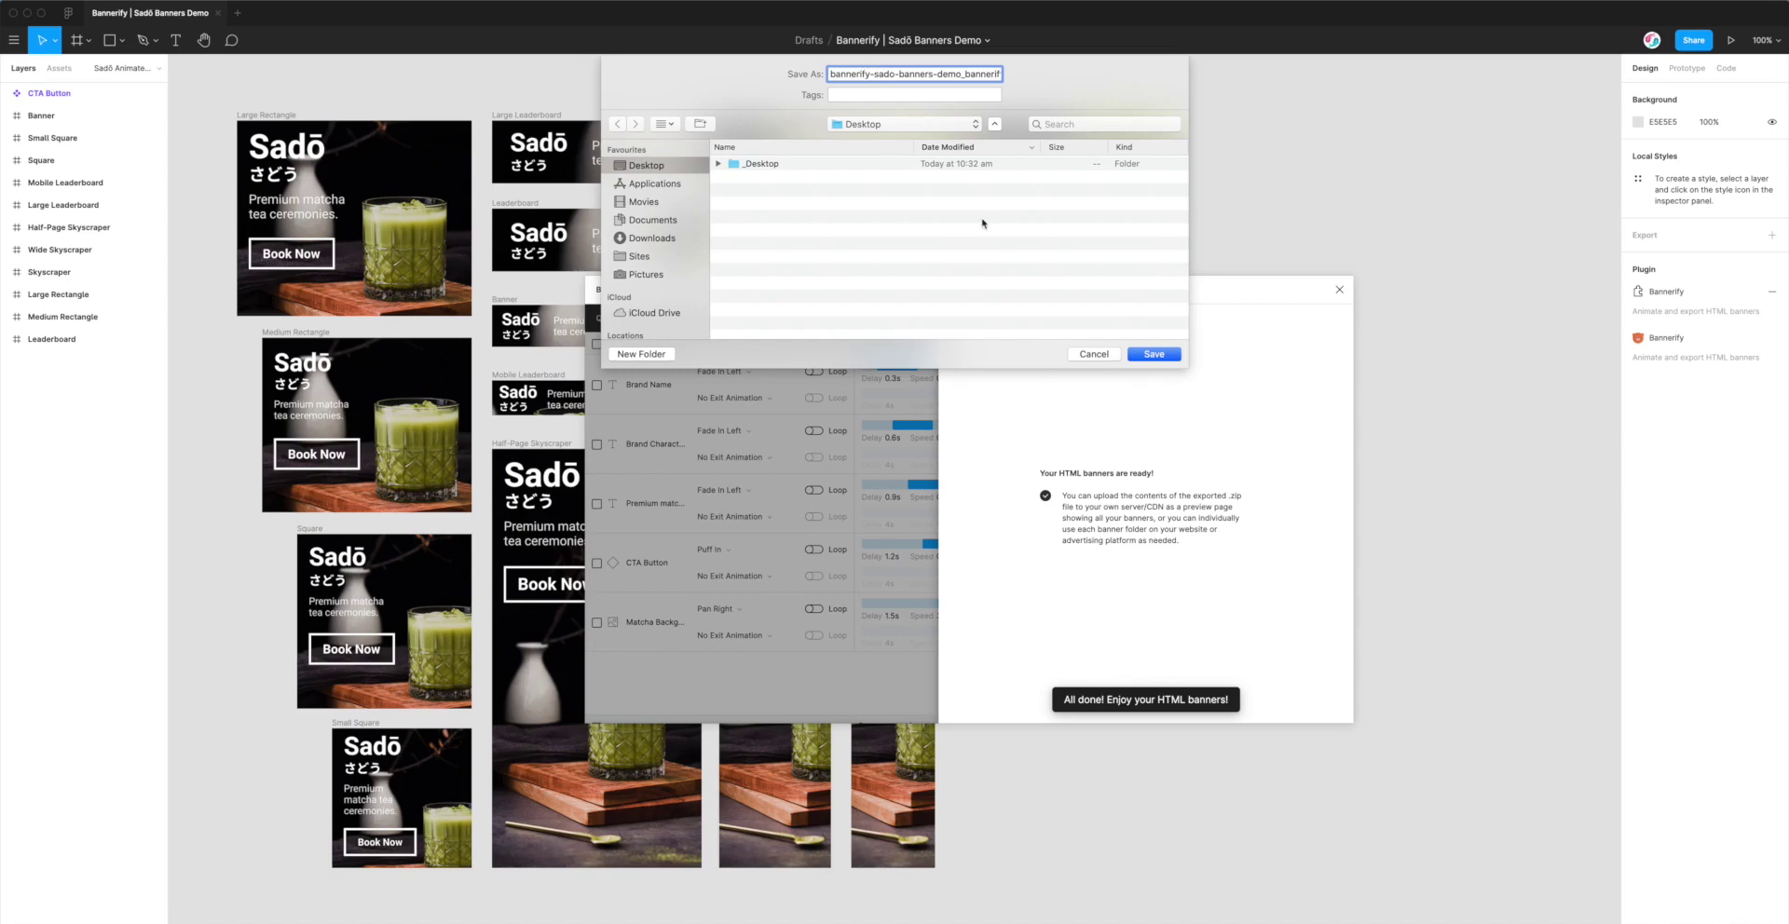
{"action": "left_click", "coordinate": [1153, 355]}
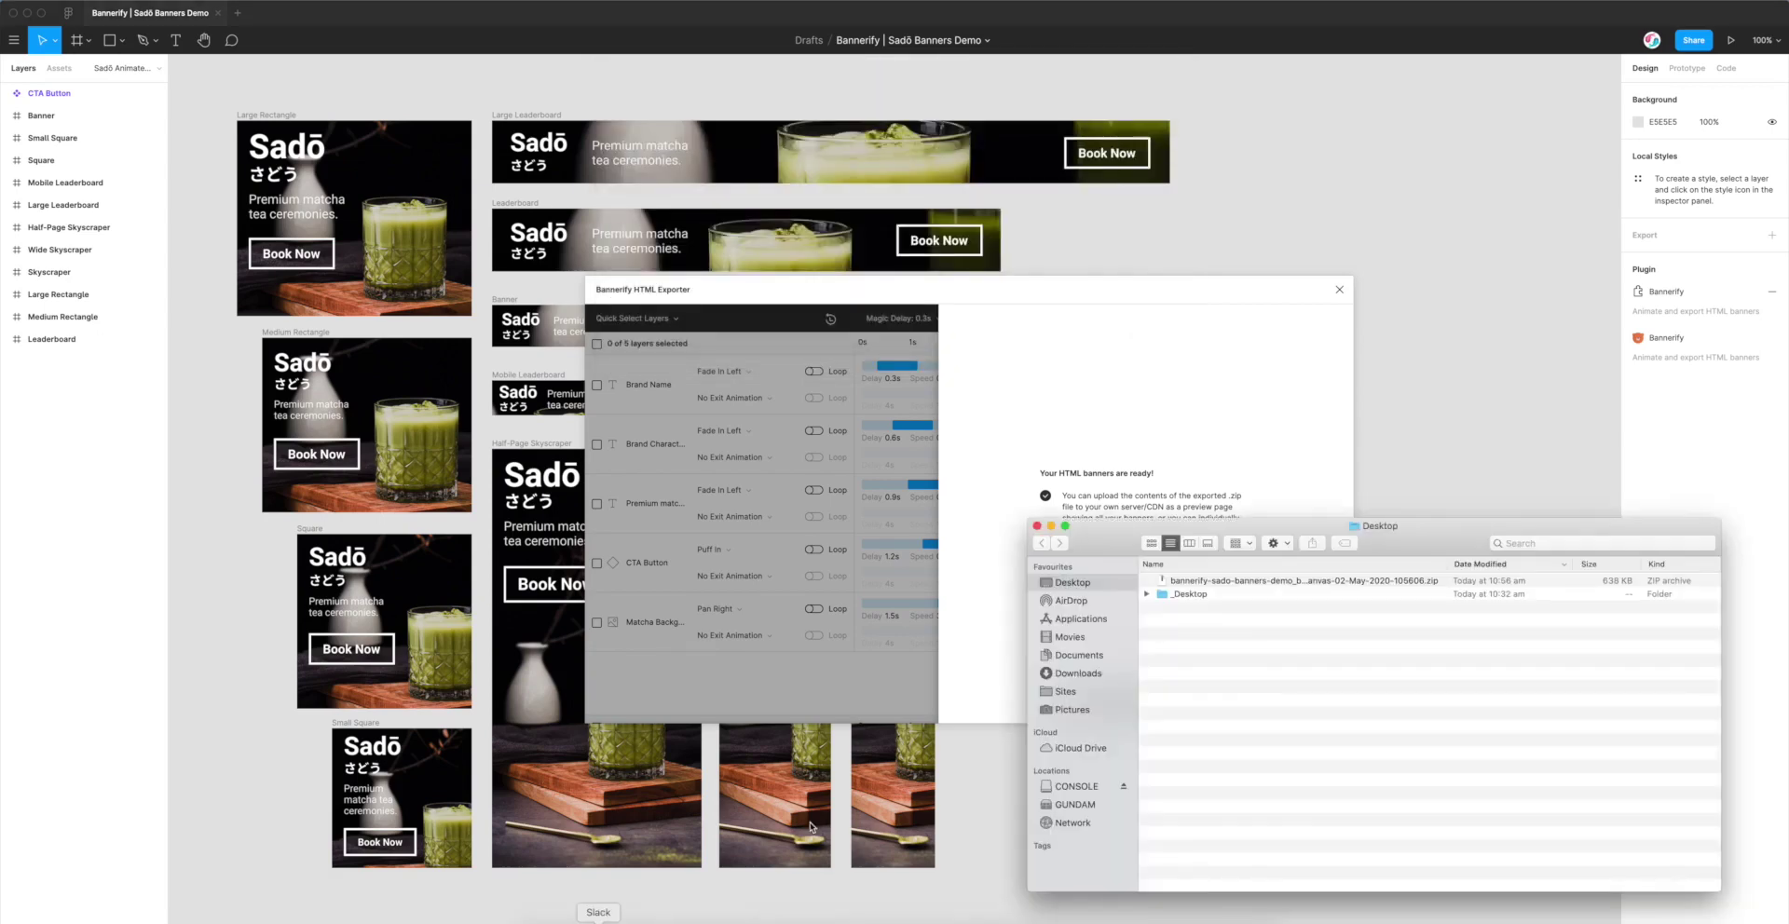
- Unzip the exported banners archive on the Desktop and open the extracted folder
{"action": "left_click", "coordinate": [1212, 582]}
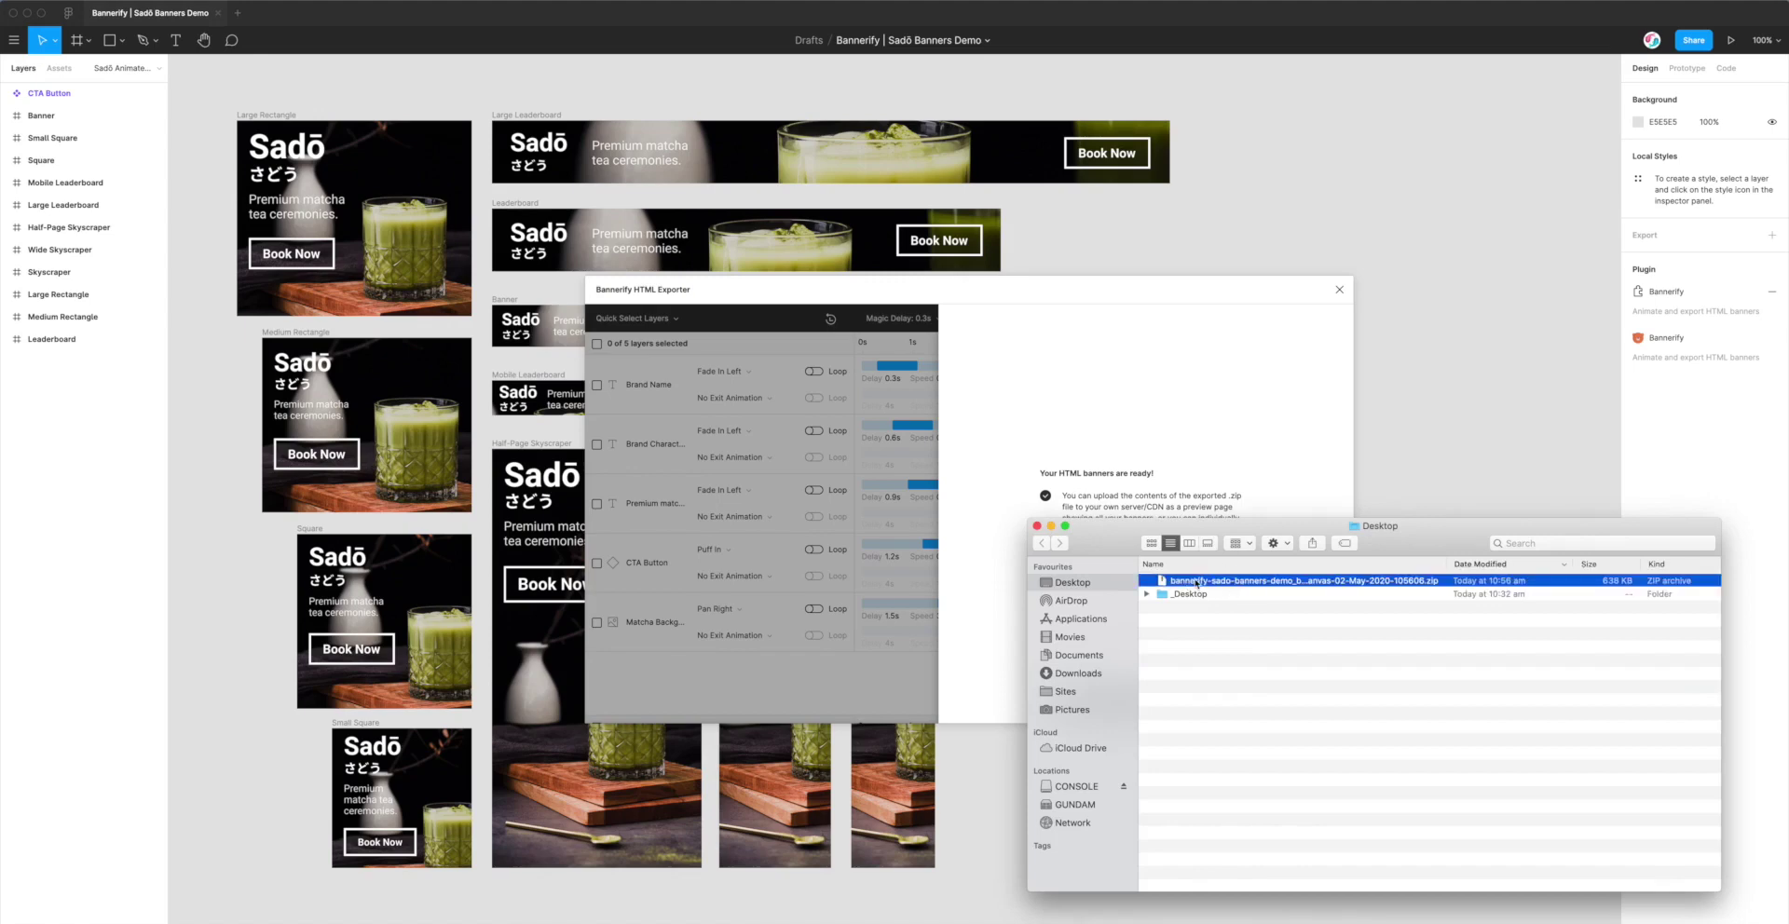
{"action": "double_click", "coordinate": [1209, 582]}
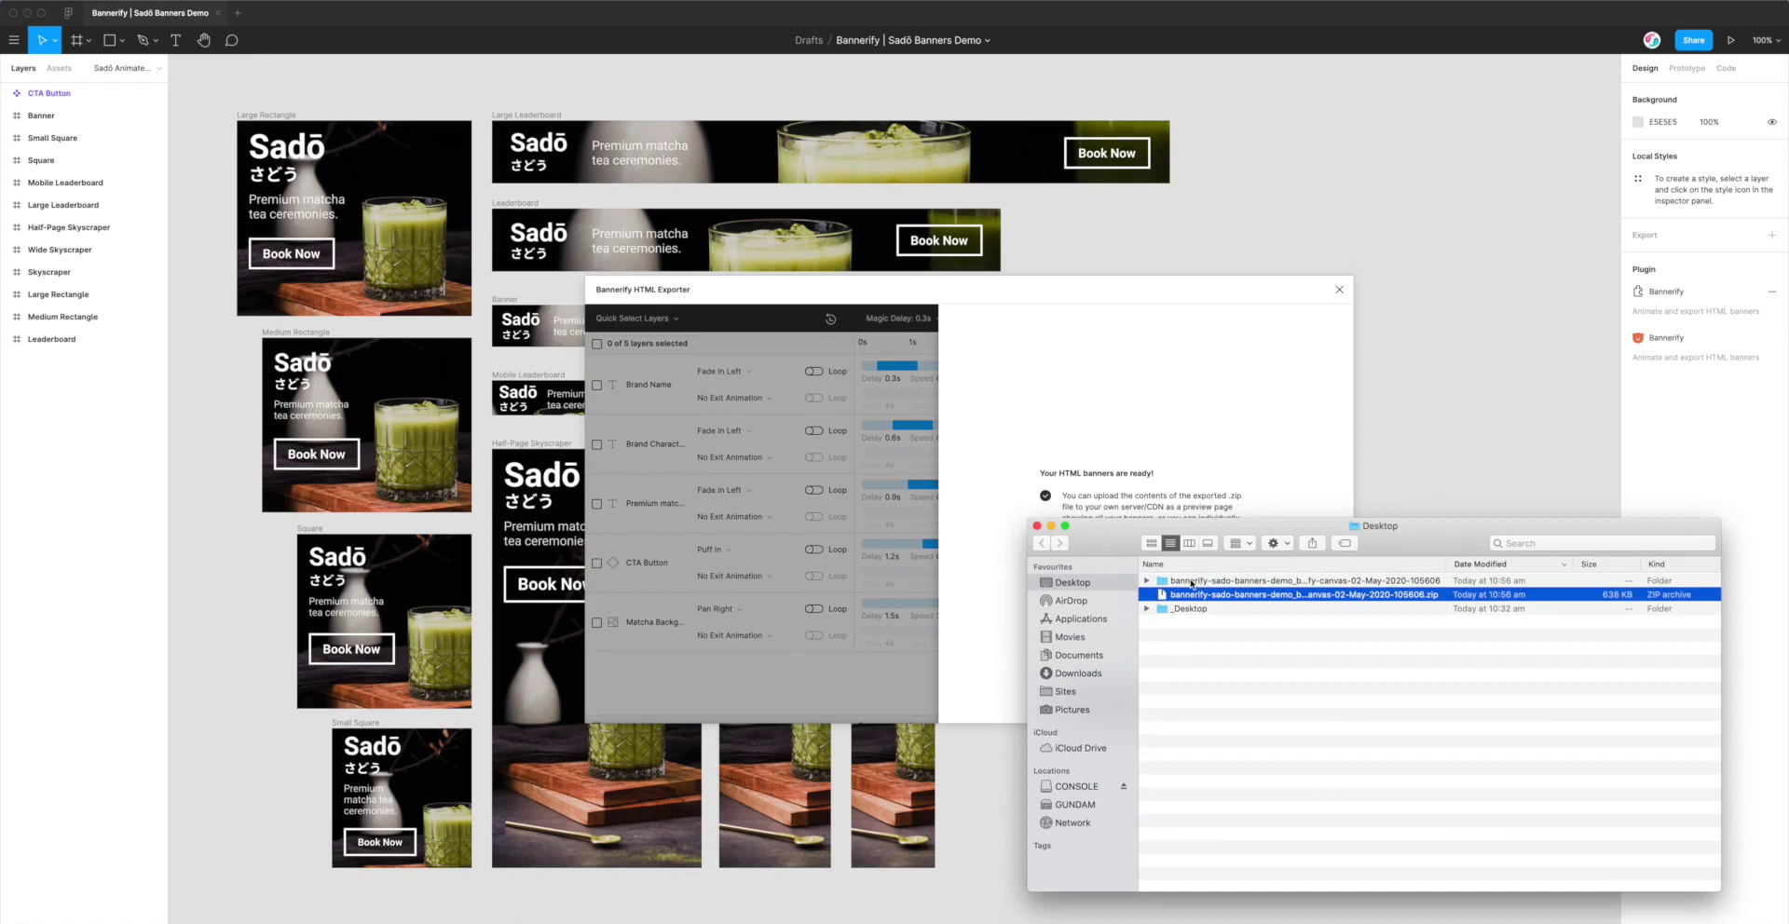
{"action": "double_click", "coordinate": [1197, 582]}
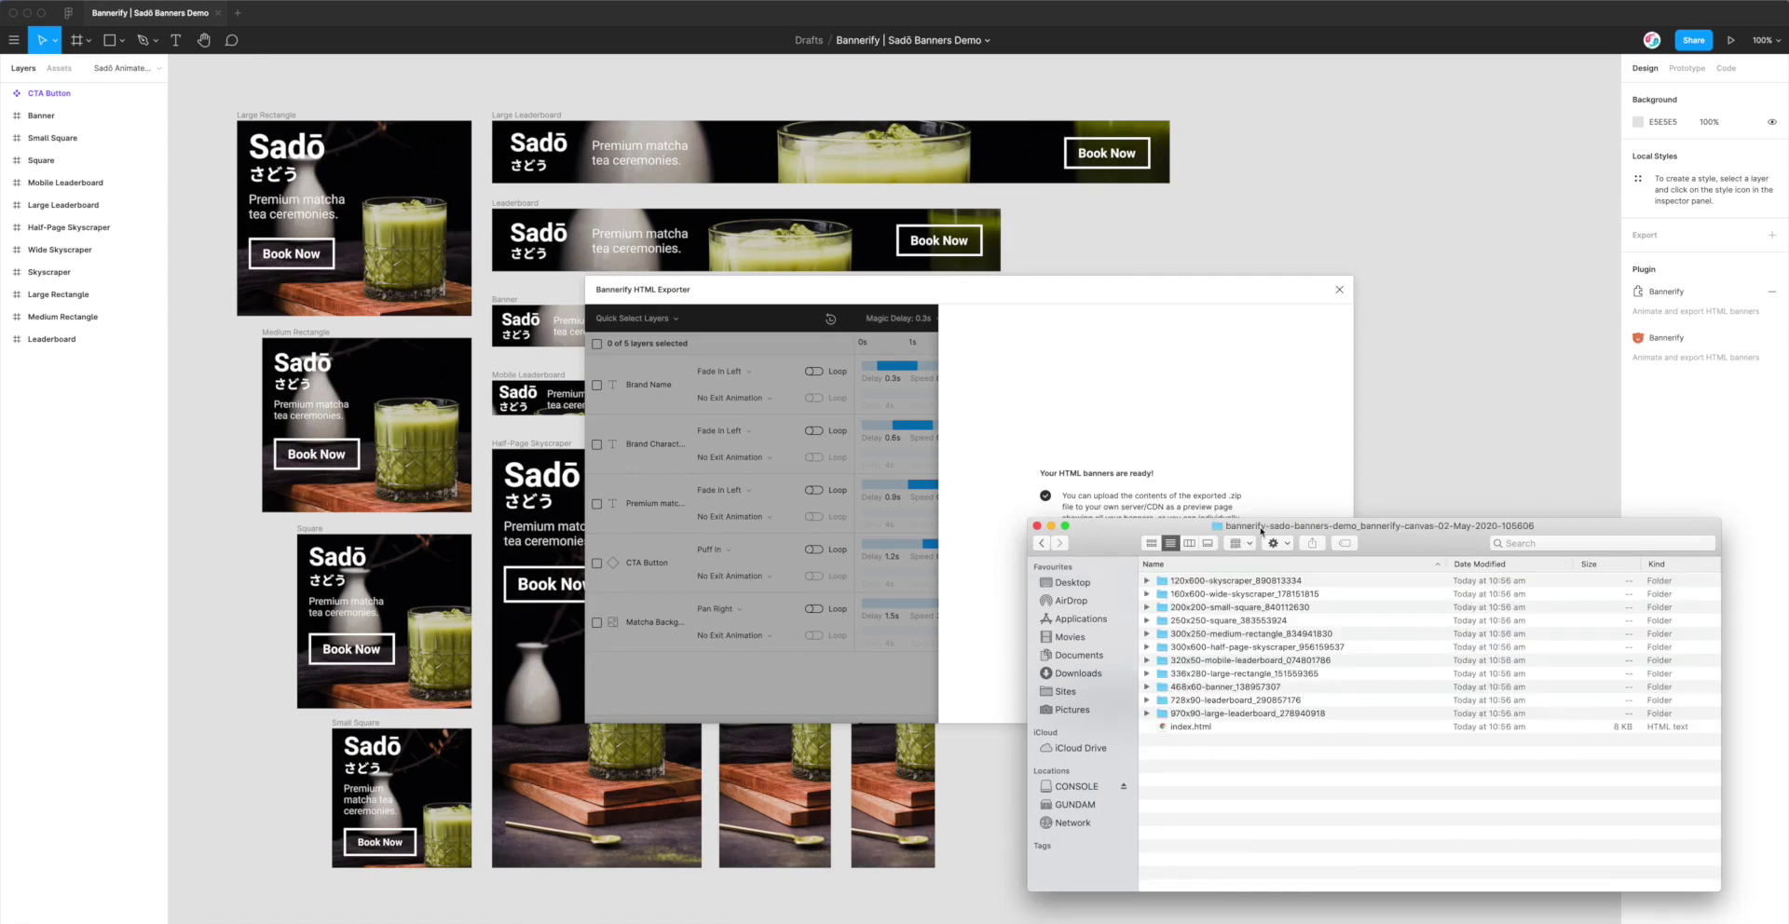
{"action": "left_click_drag", "start_coordinate": [1262, 529], "coordinate": [1196, 441]}
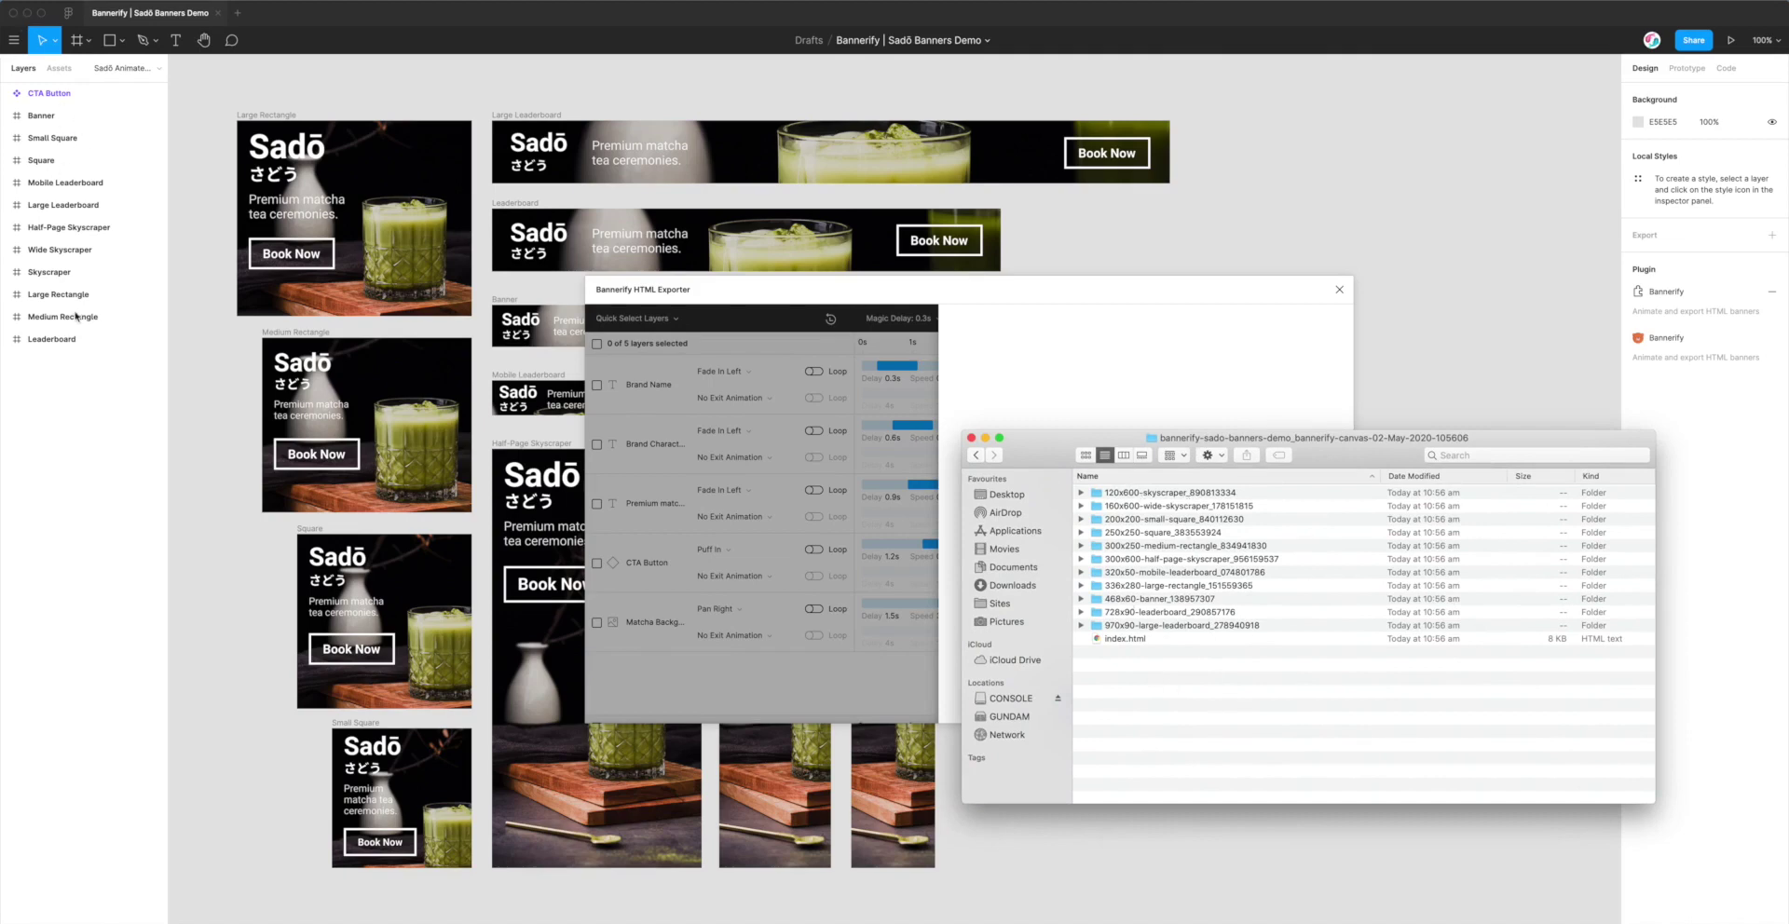
- Browse the banner size folders and open index.html in the browser
{"action": "left_click", "coordinate": [1135, 504]}
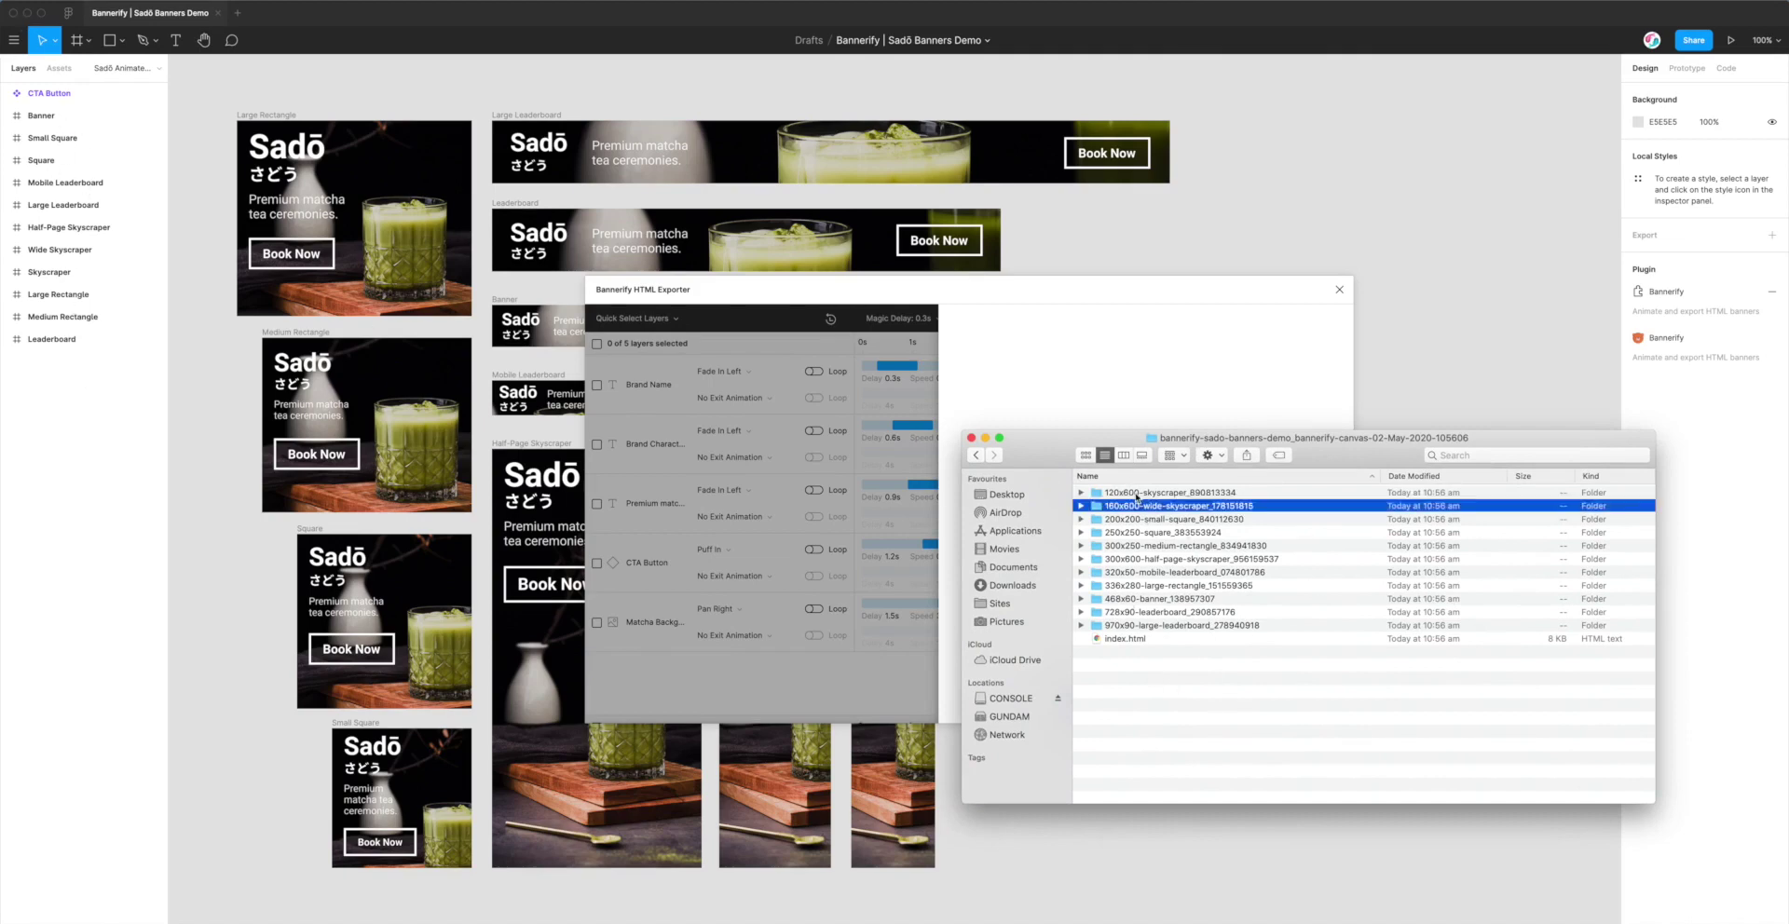
{"action": "key", "text": "Up"}
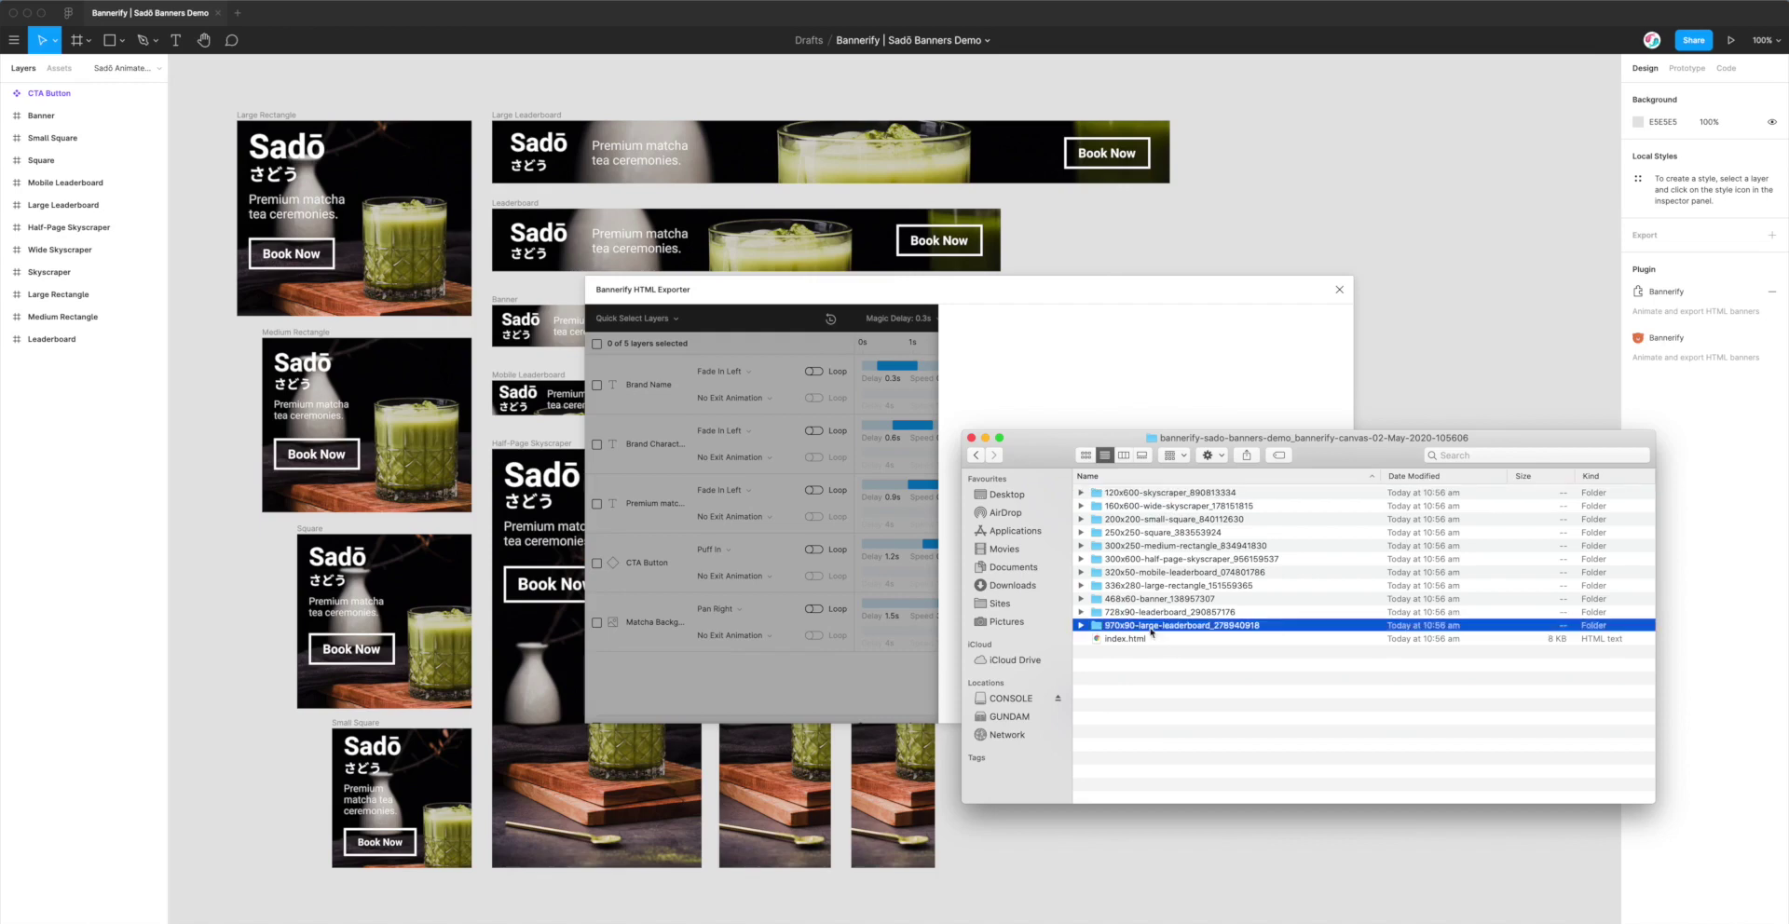
{"action": "left_click", "coordinate": [1150, 626]}
{"action": "left_click", "coordinate": [1147, 640]}
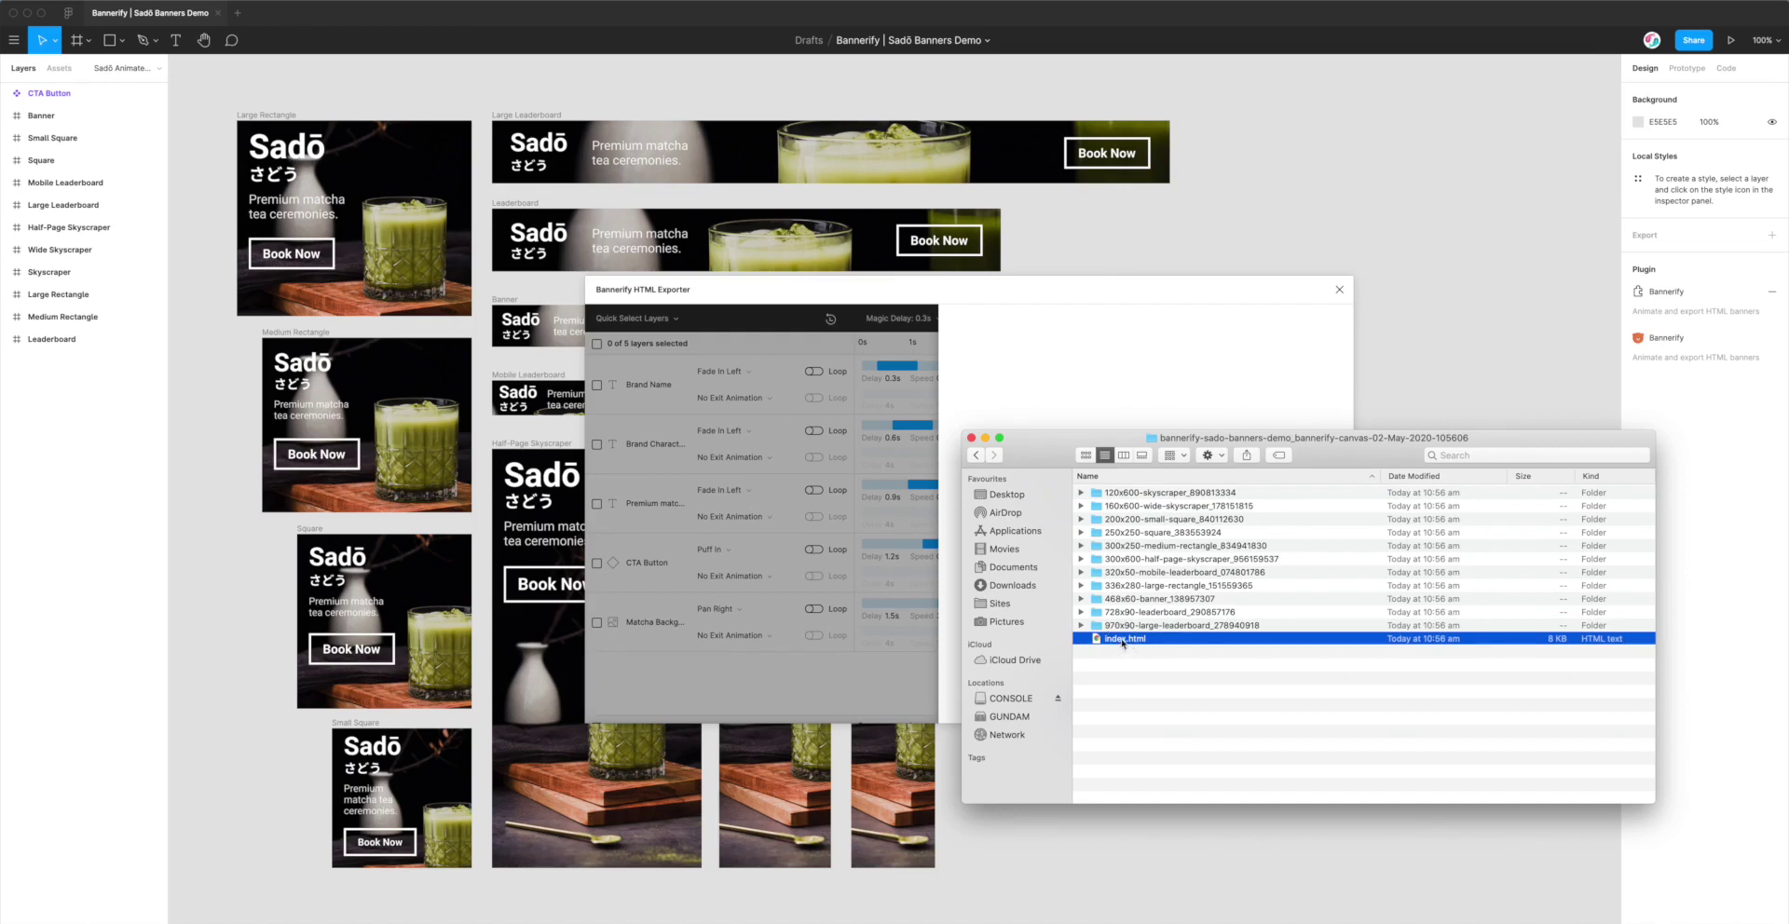
{"action": "double_click", "coordinate": [1123, 640]}
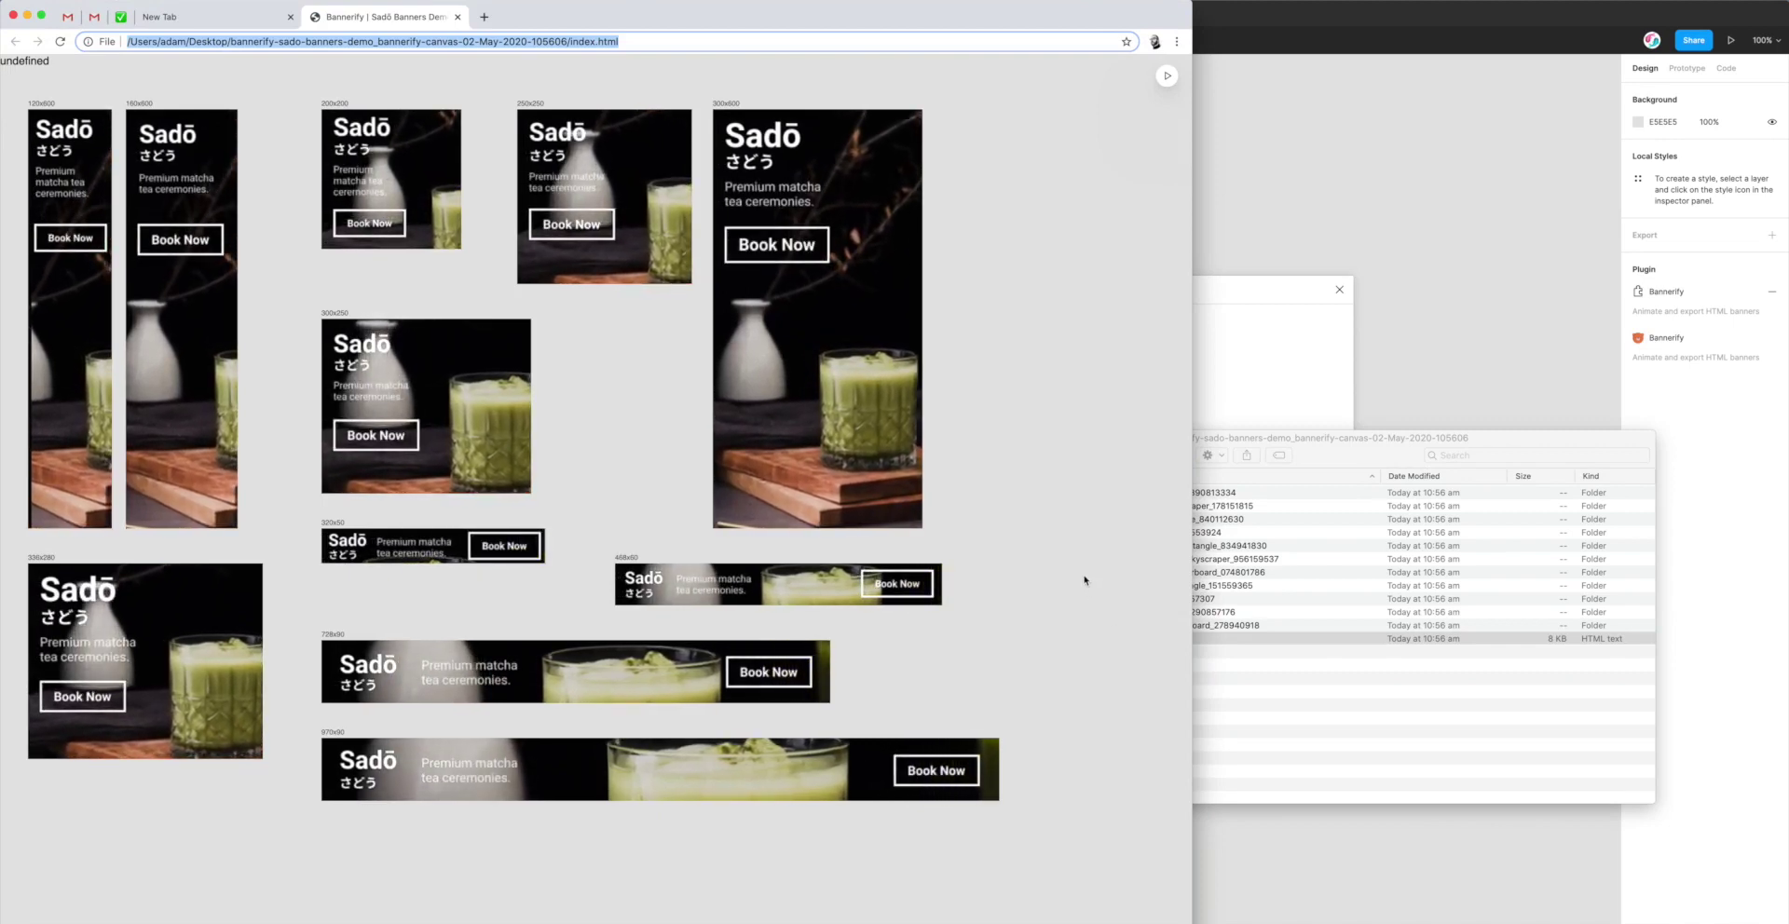
- Replay every Sadō banner animation on the index.html preview, then bring Finder back over Chrome
{"action": "left_click", "coordinate": [1167, 77]}
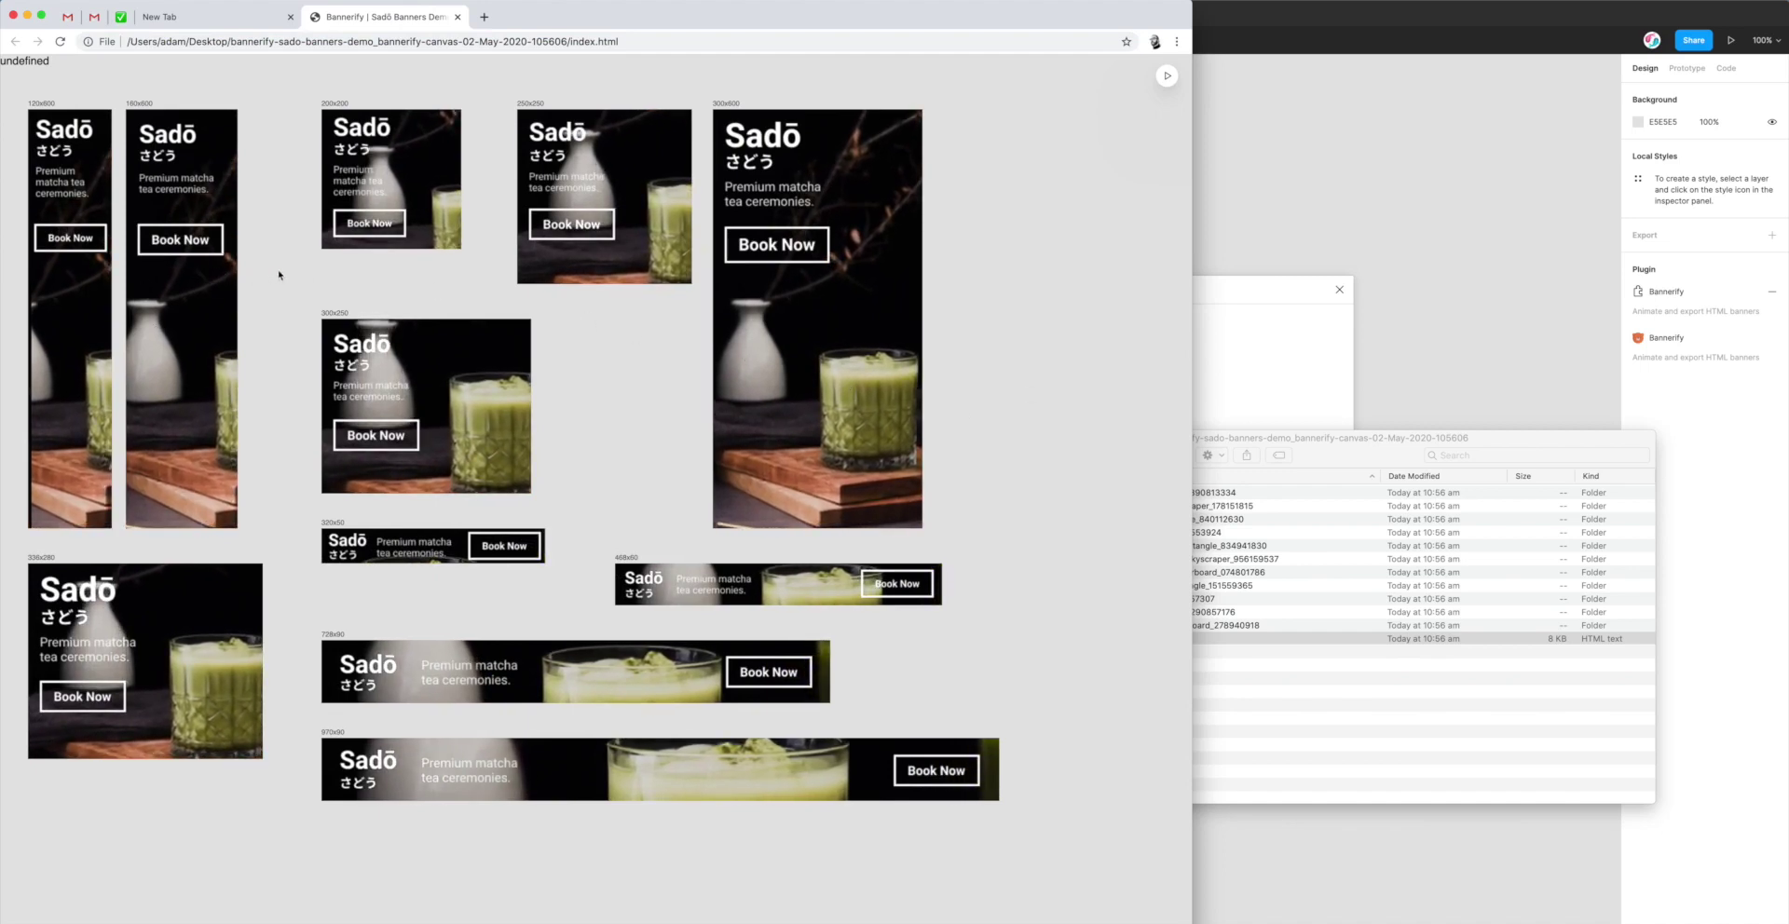
{"action": "left_click_drag", "start_coordinate": [674, 24], "coordinate": [686, 24]}
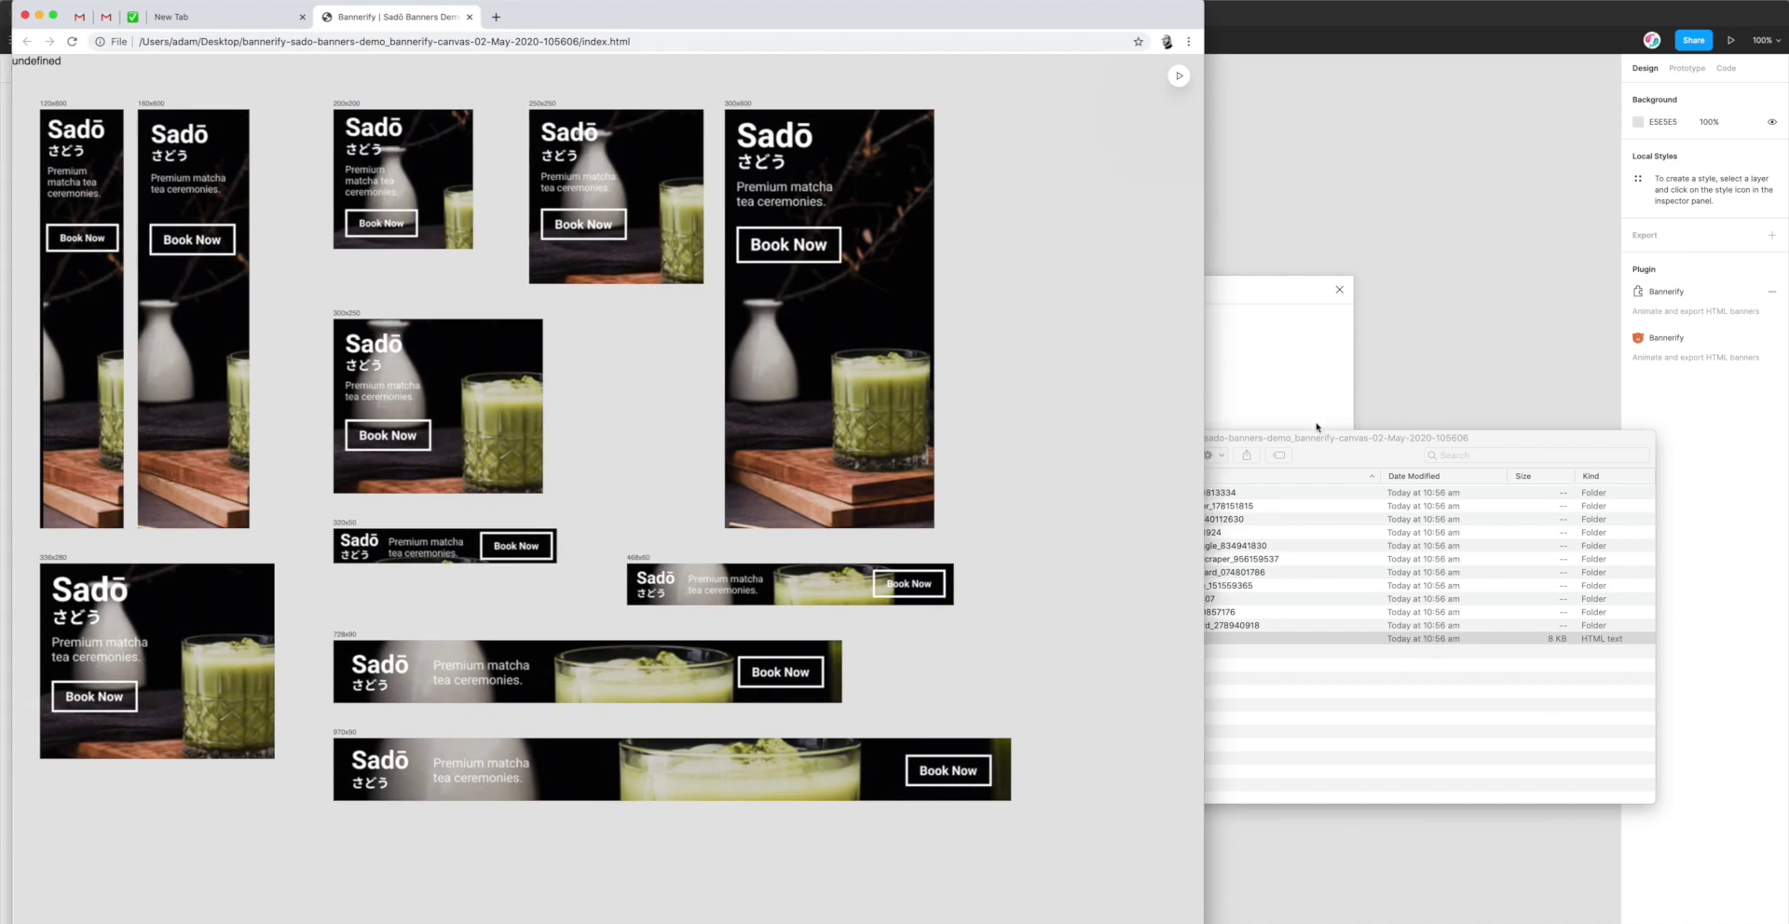
{"action": "left_click", "coordinate": [1306, 432]}
{"action": "left_click_drag", "start_coordinate": [1305, 432], "coordinate": [717, 213]}
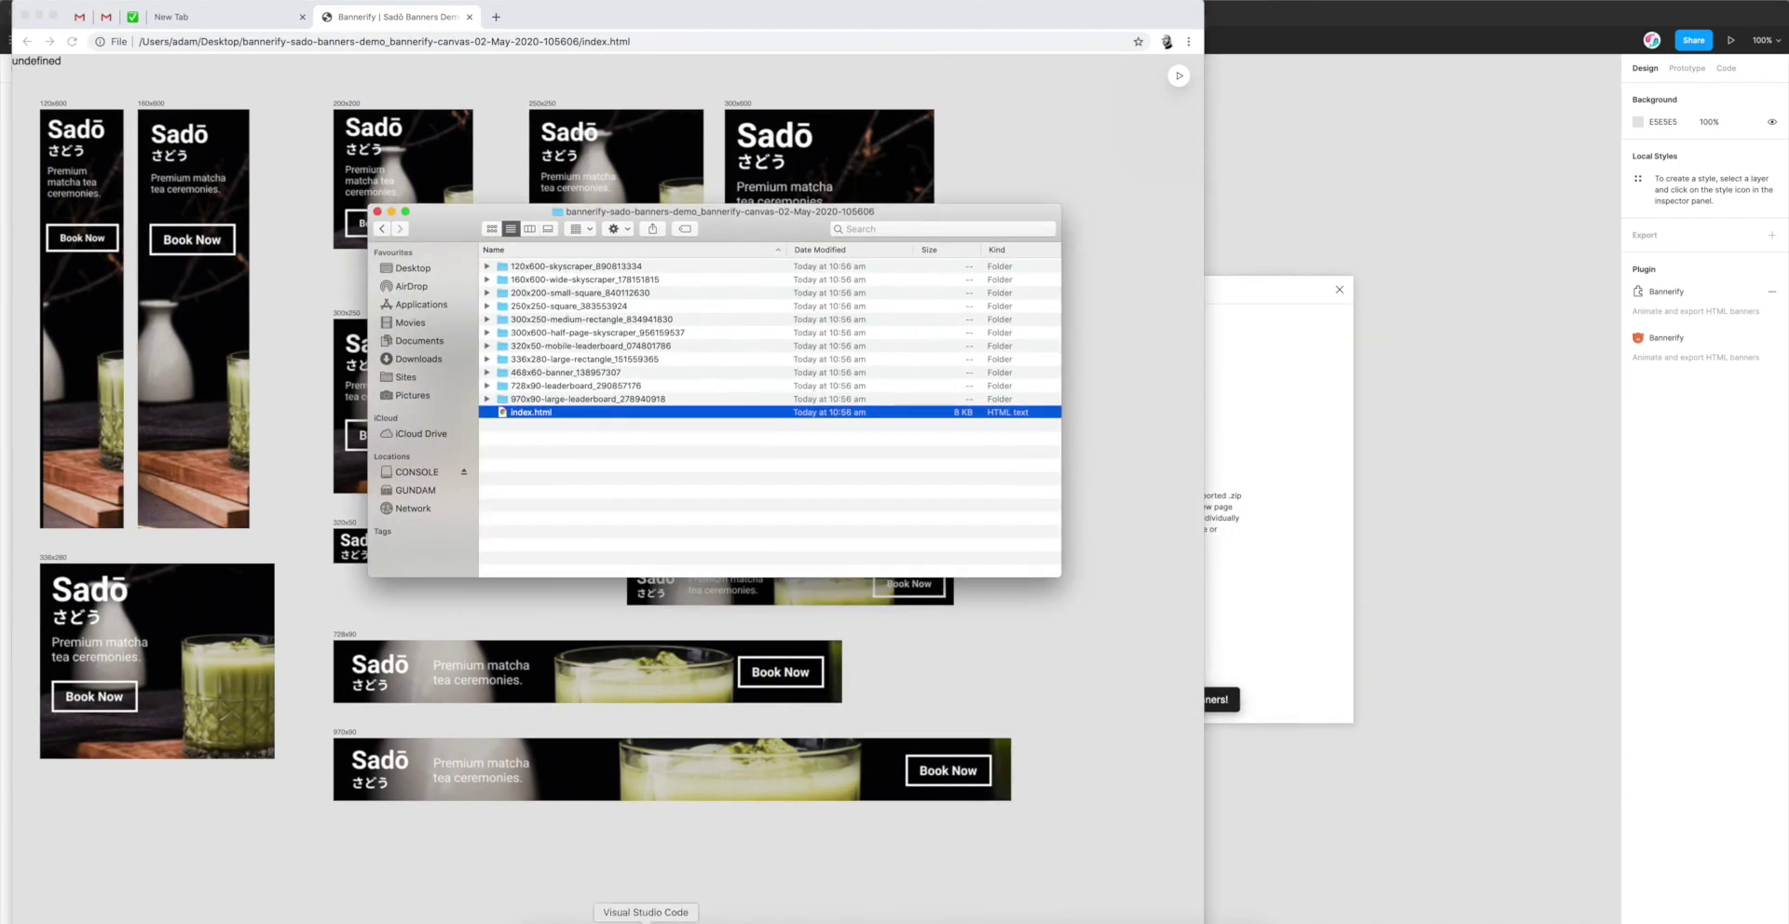
- Load the 300x250 medium rectangle folder into VS Code and preview its index.html in Chrome
{"action": "left_click", "coordinate": [645, 921]}
{"action": "left_click_drag", "start_coordinate": [637, 215], "coordinate": [584, 213]}
{"action": "left_click", "coordinate": [521, 316]}
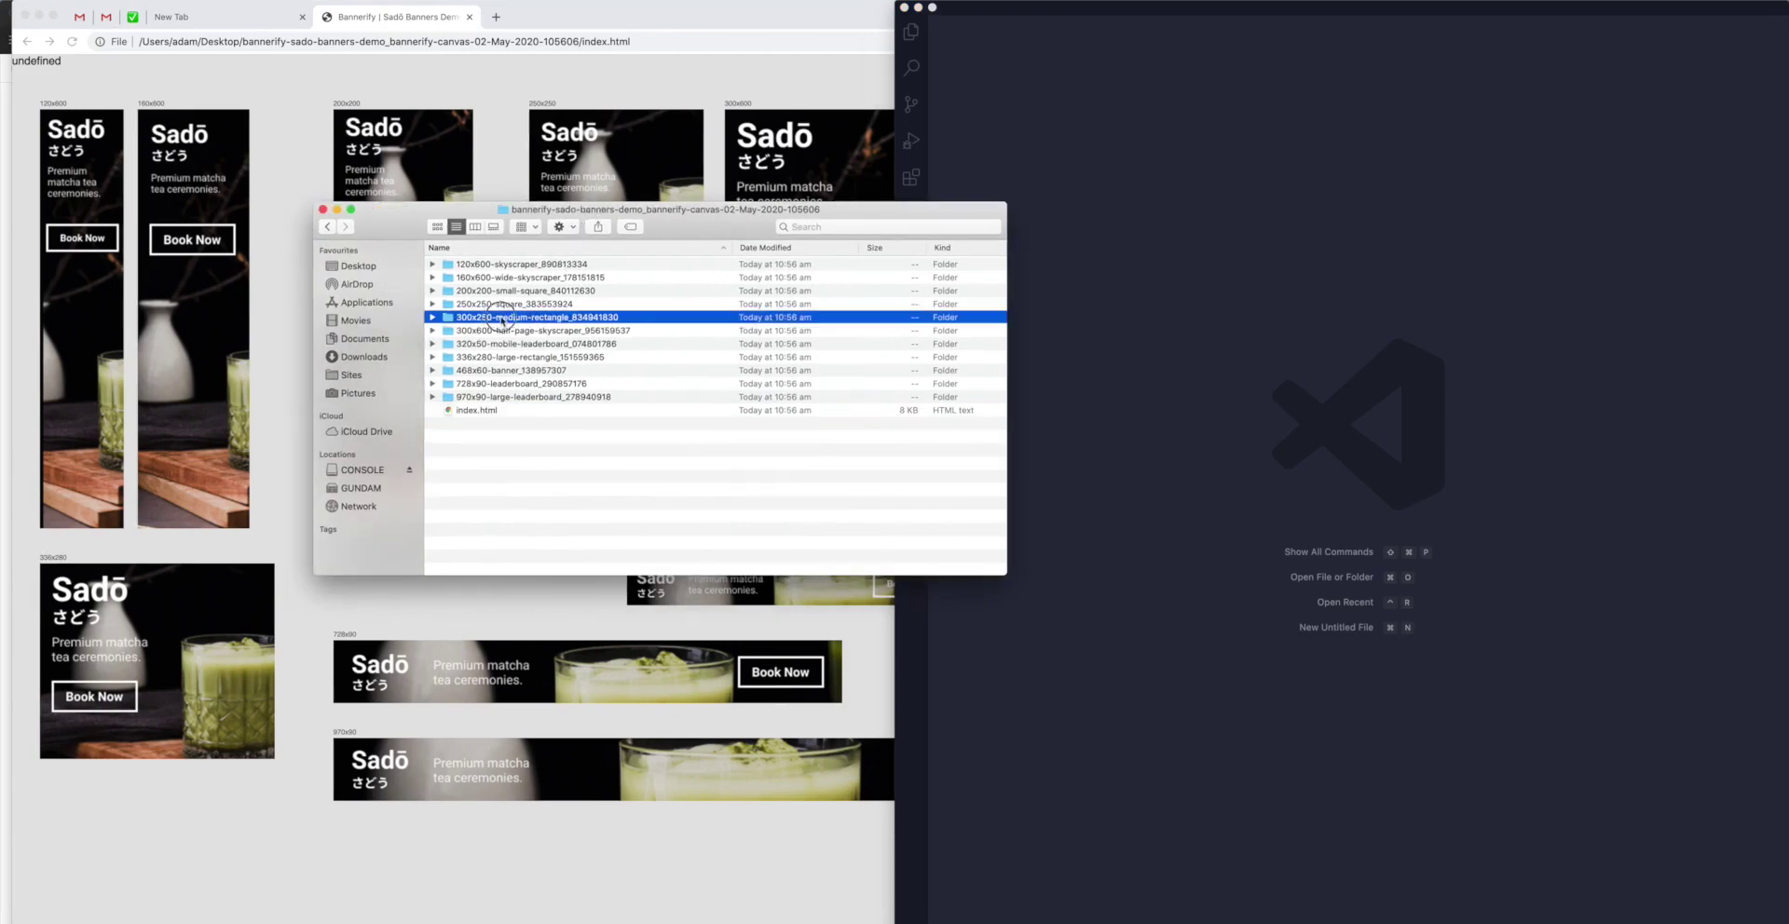
{"action": "left_click_drag", "start_coordinate": [522, 316], "coordinate": [1162, 280]}
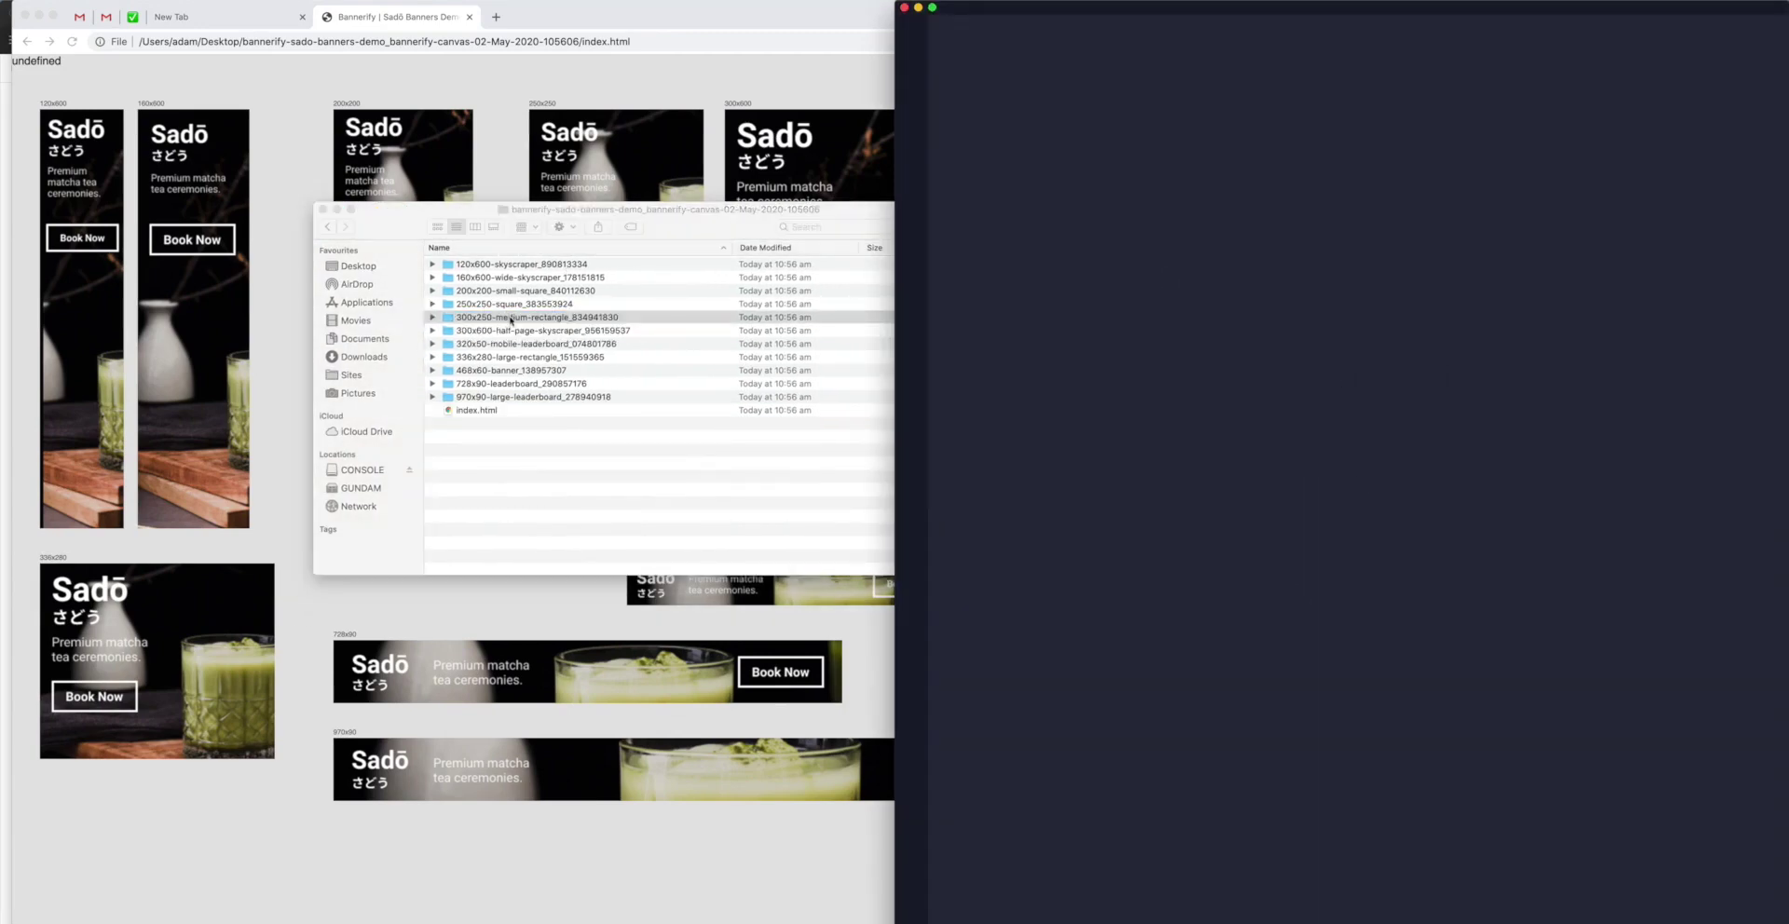
{"action": "double_click", "coordinate": [514, 317]}
{"action": "double_click", "coordinate": [475, 306]}
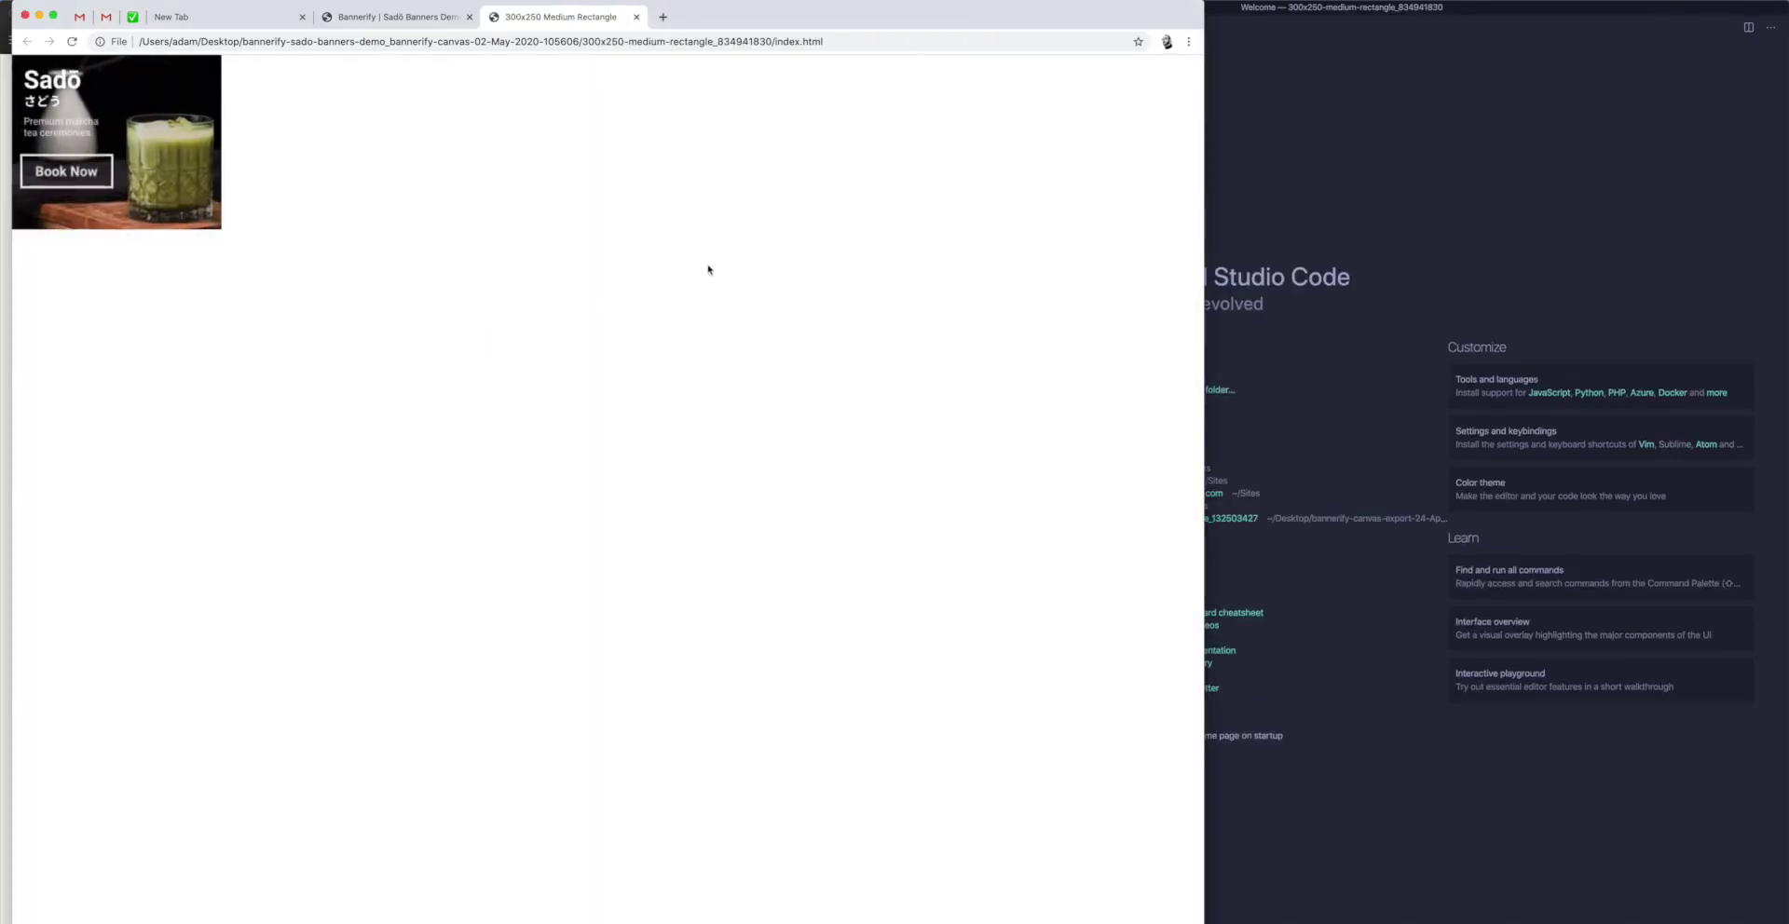
- View index.html in VS Code beside Chrome snapped left, noting the head end and bannerify.css link
{"action": "left_click", "coordinate": [1272, 226]}
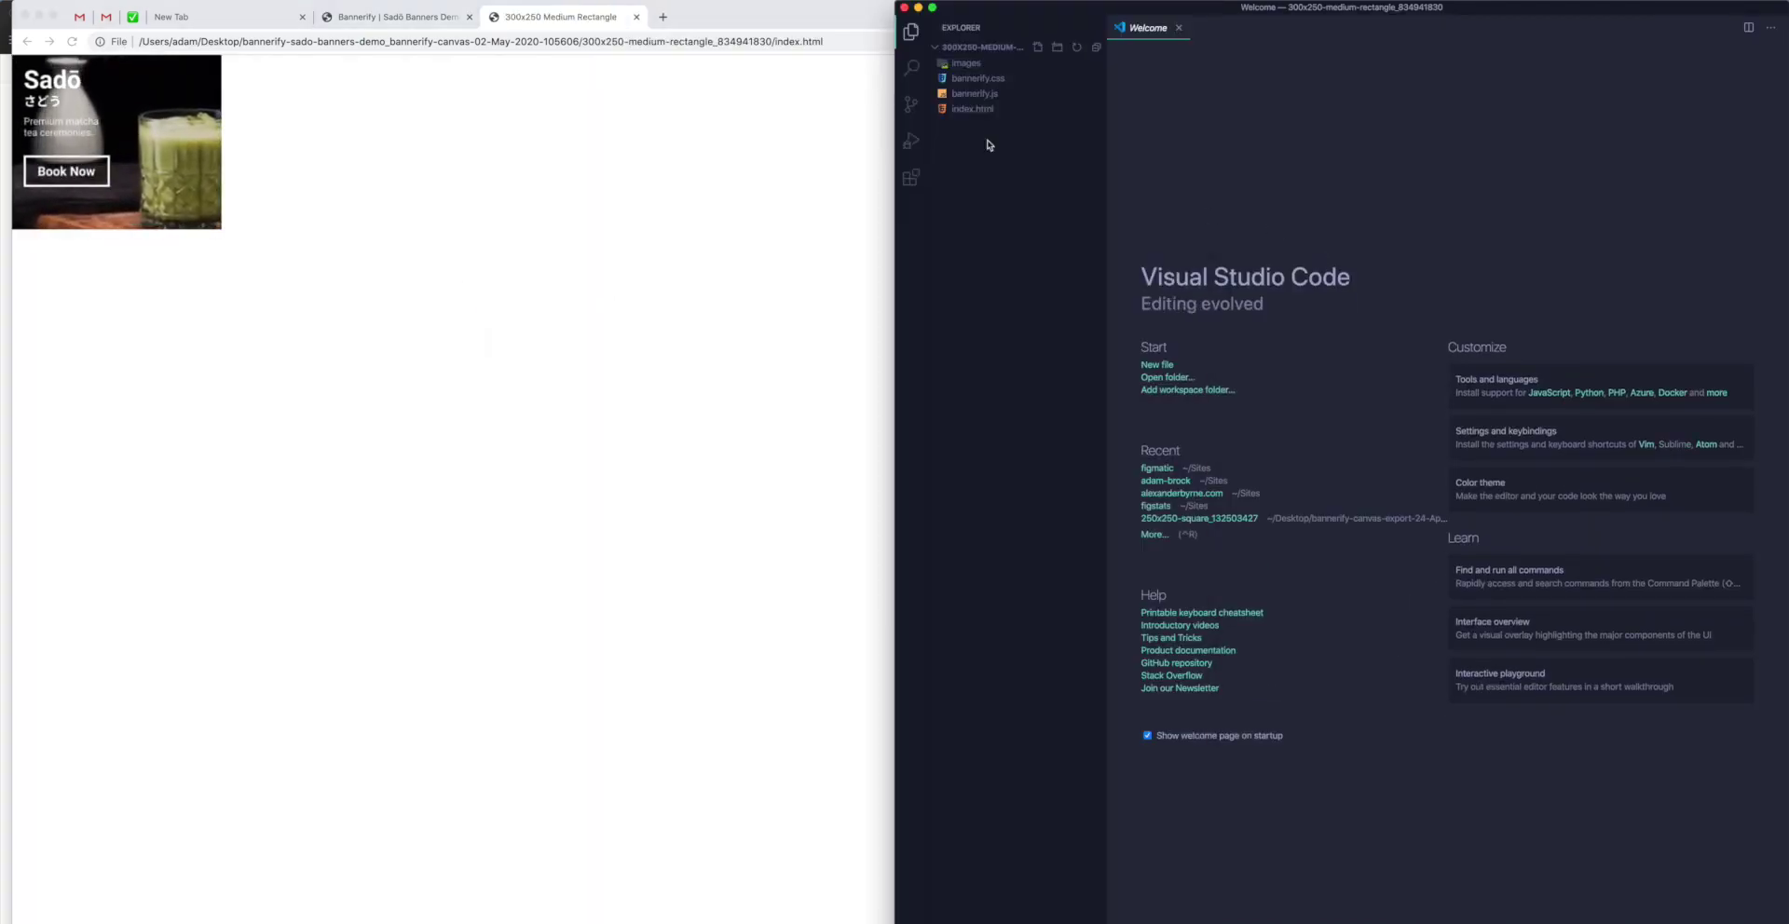
{"action": "left_click", "coordinate": [974, 110]}
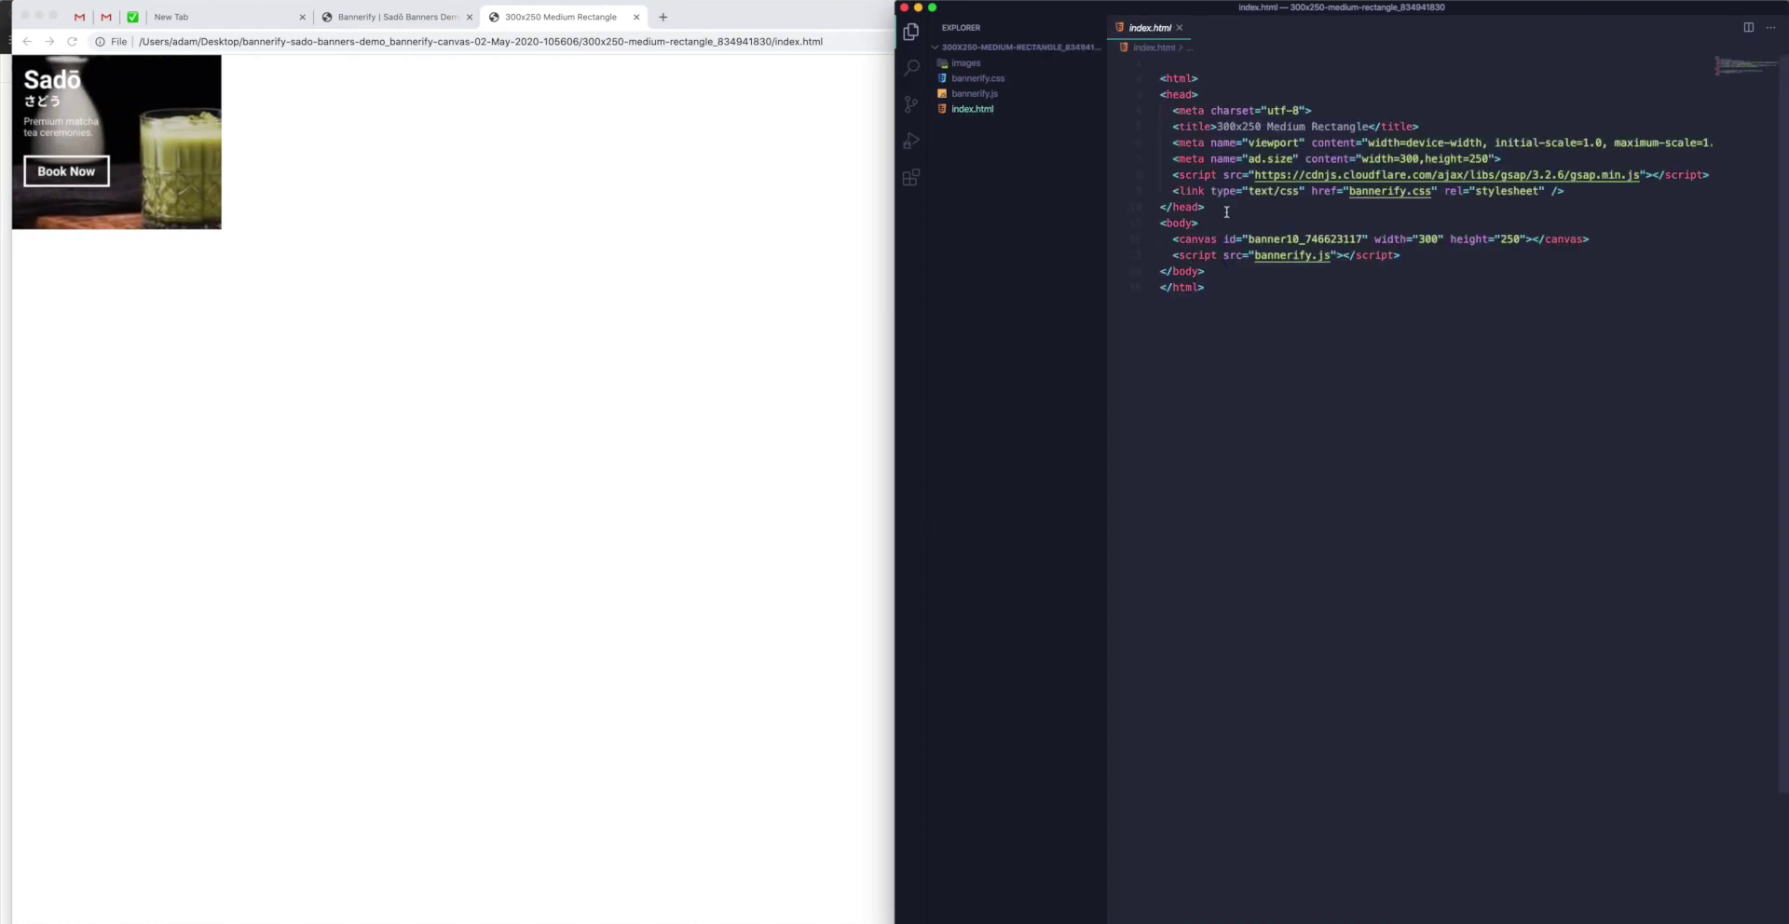
{"action": "left_click", "coordinate": [488, 140]}
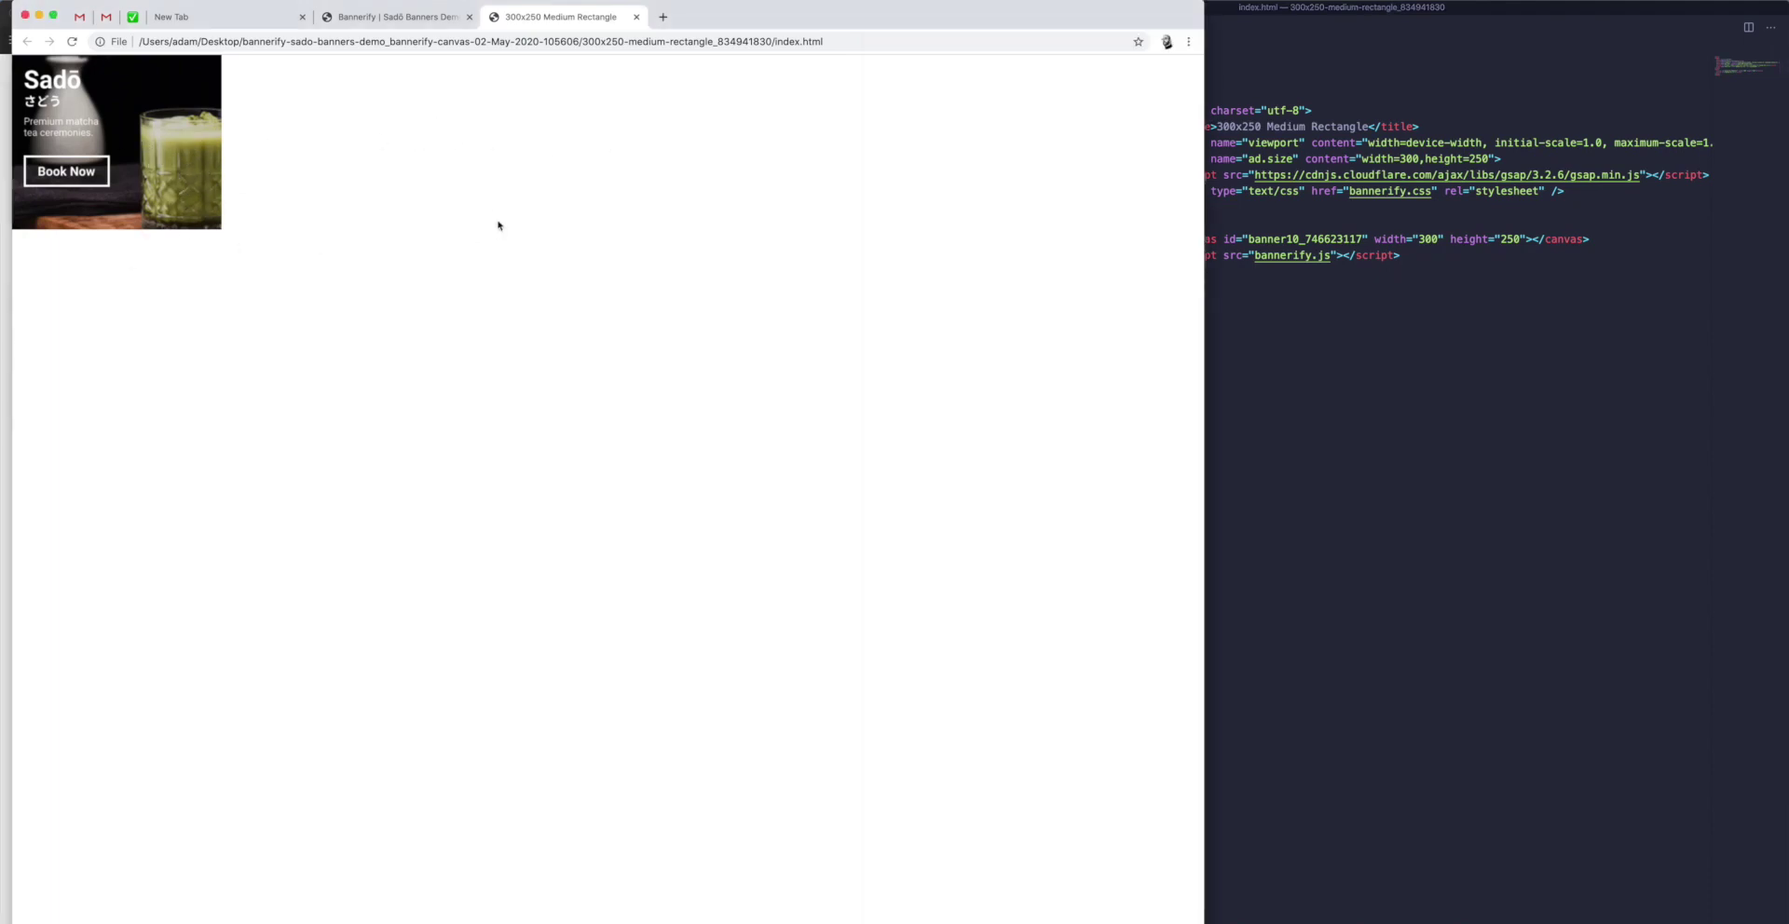
{"action": "key", "text": "ctrl+alt+Left"}
{"action": "left_click", "coordinate": [1320, 520]}
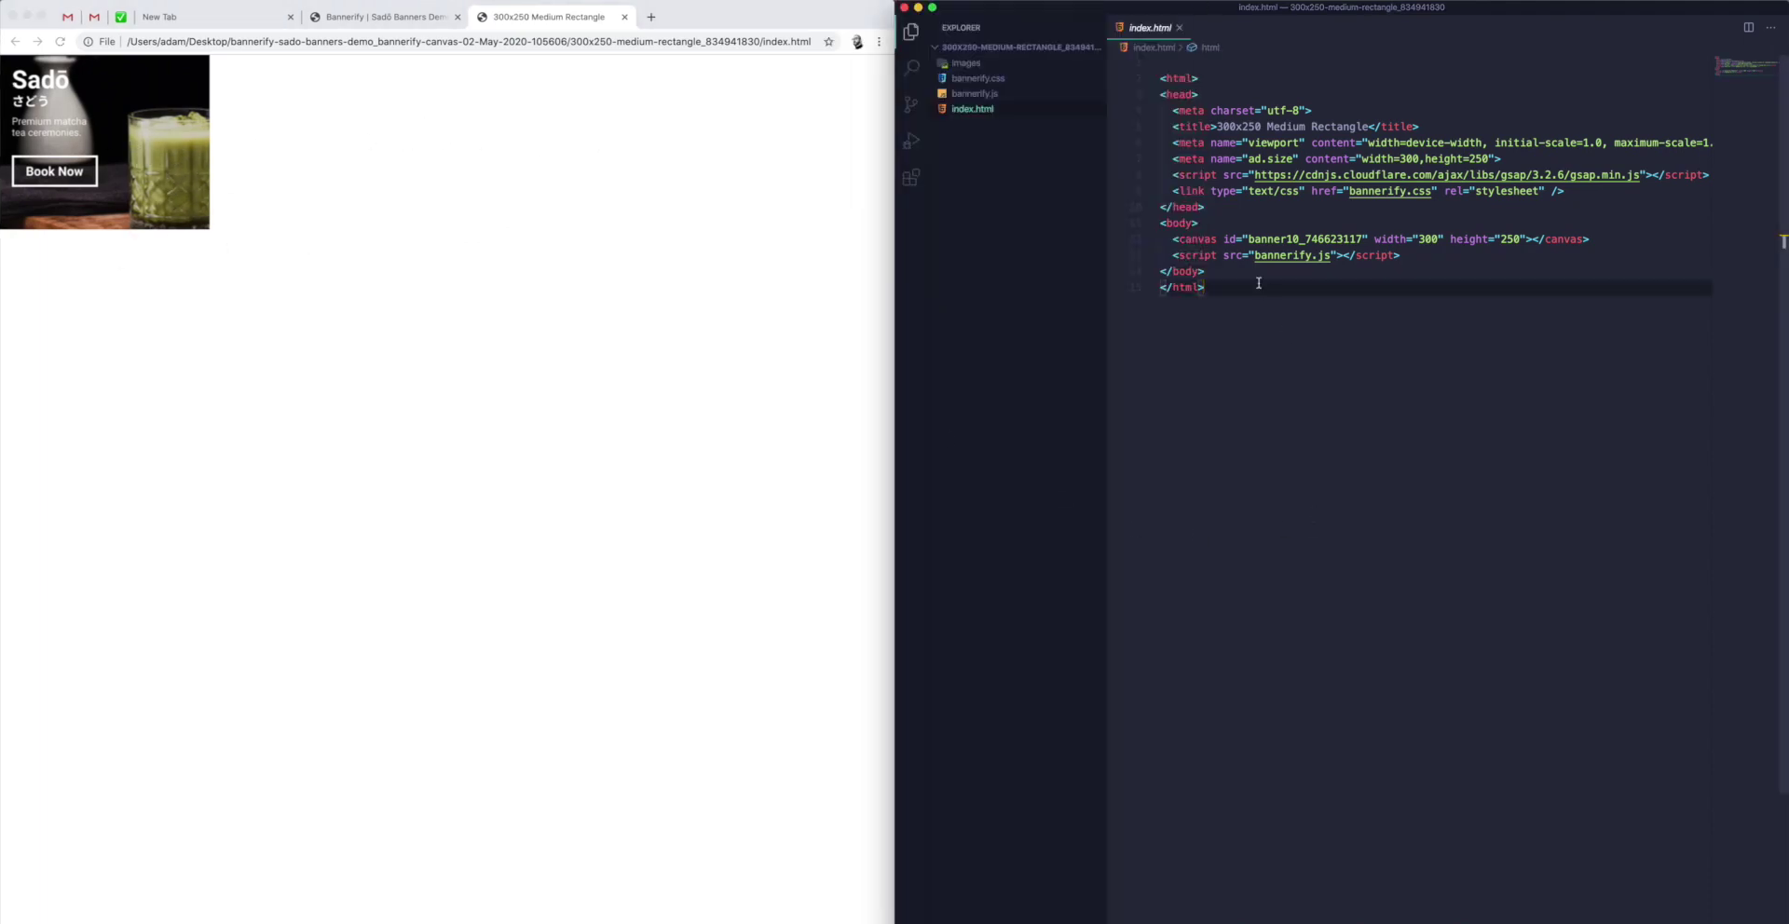
{"action": "left_click", "coordinate": [1260, 207]}
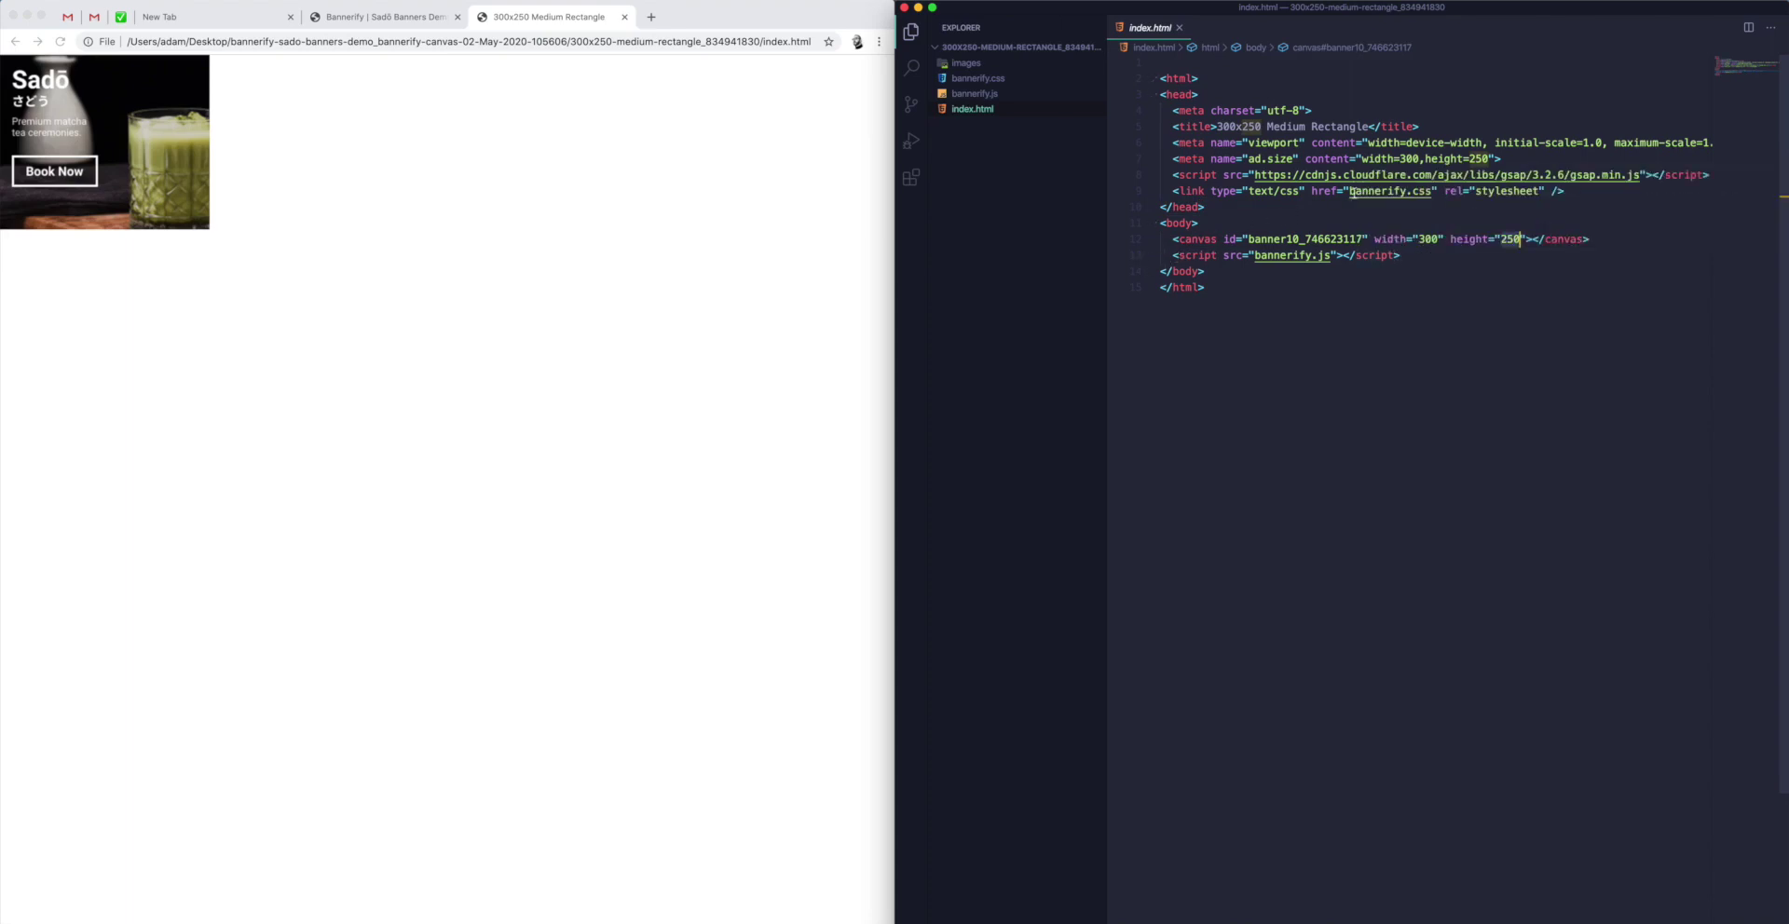
{"action": "left_click", "coordinate": [1567, 192]}
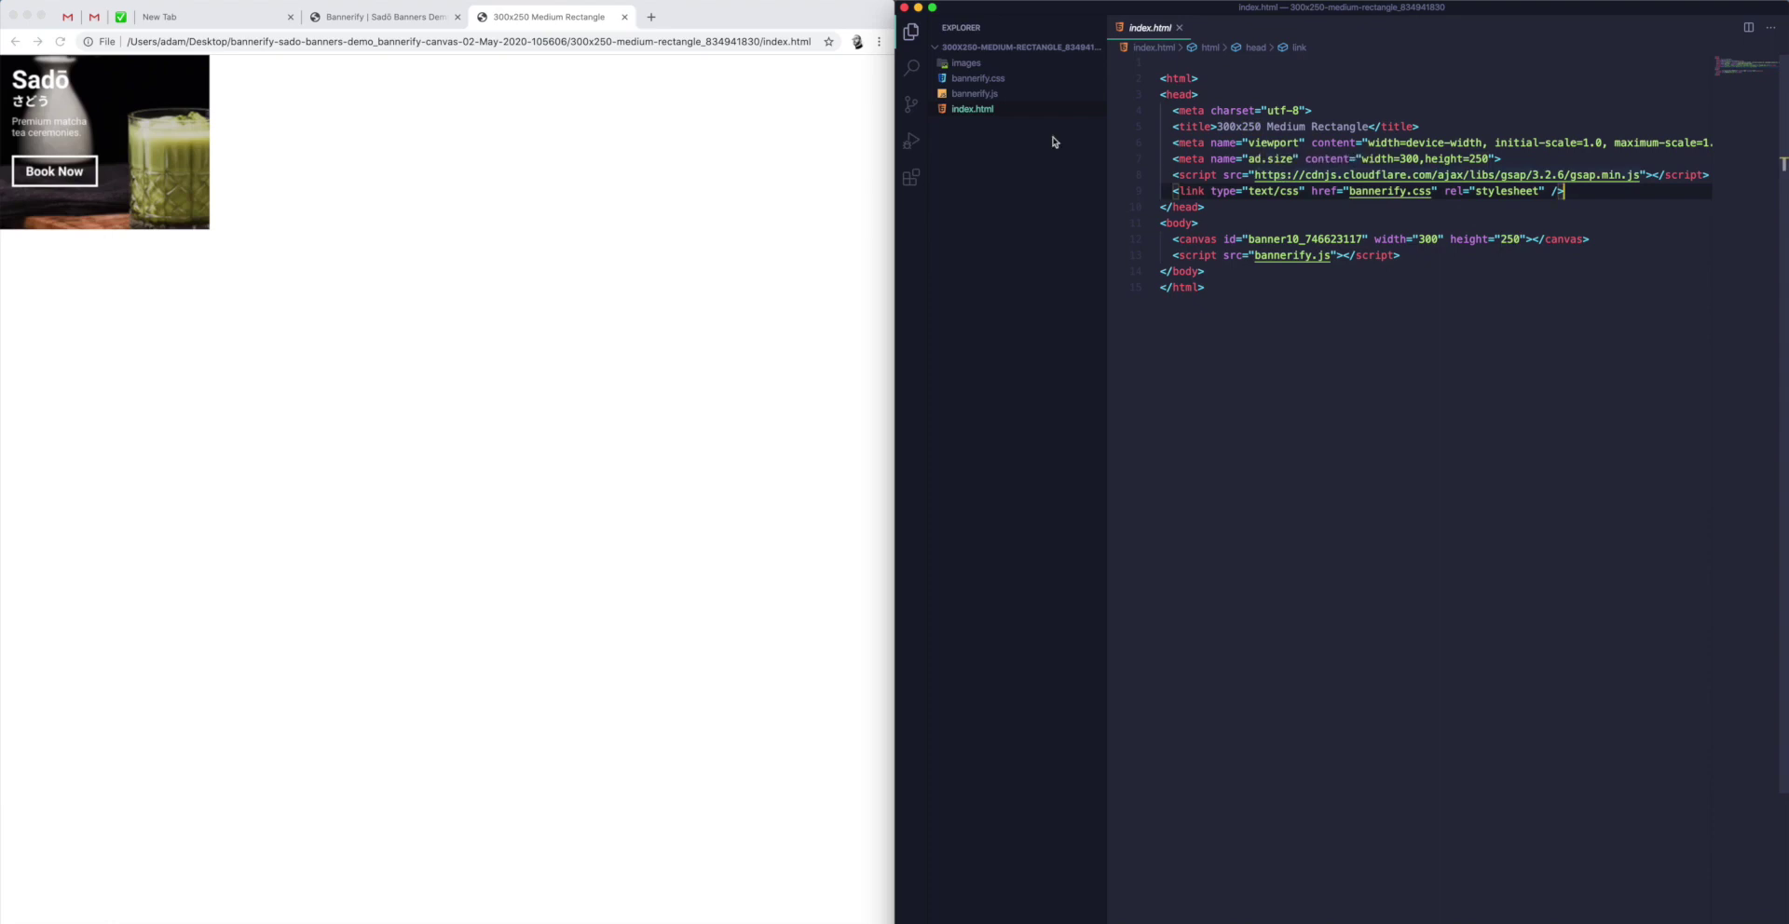
- Preview each image asset: brand-characters, brand-name, cta-button, matcha-background and the tea-ceremonies SVG
{"action": "left_click", "coordinate": [970, 64]}
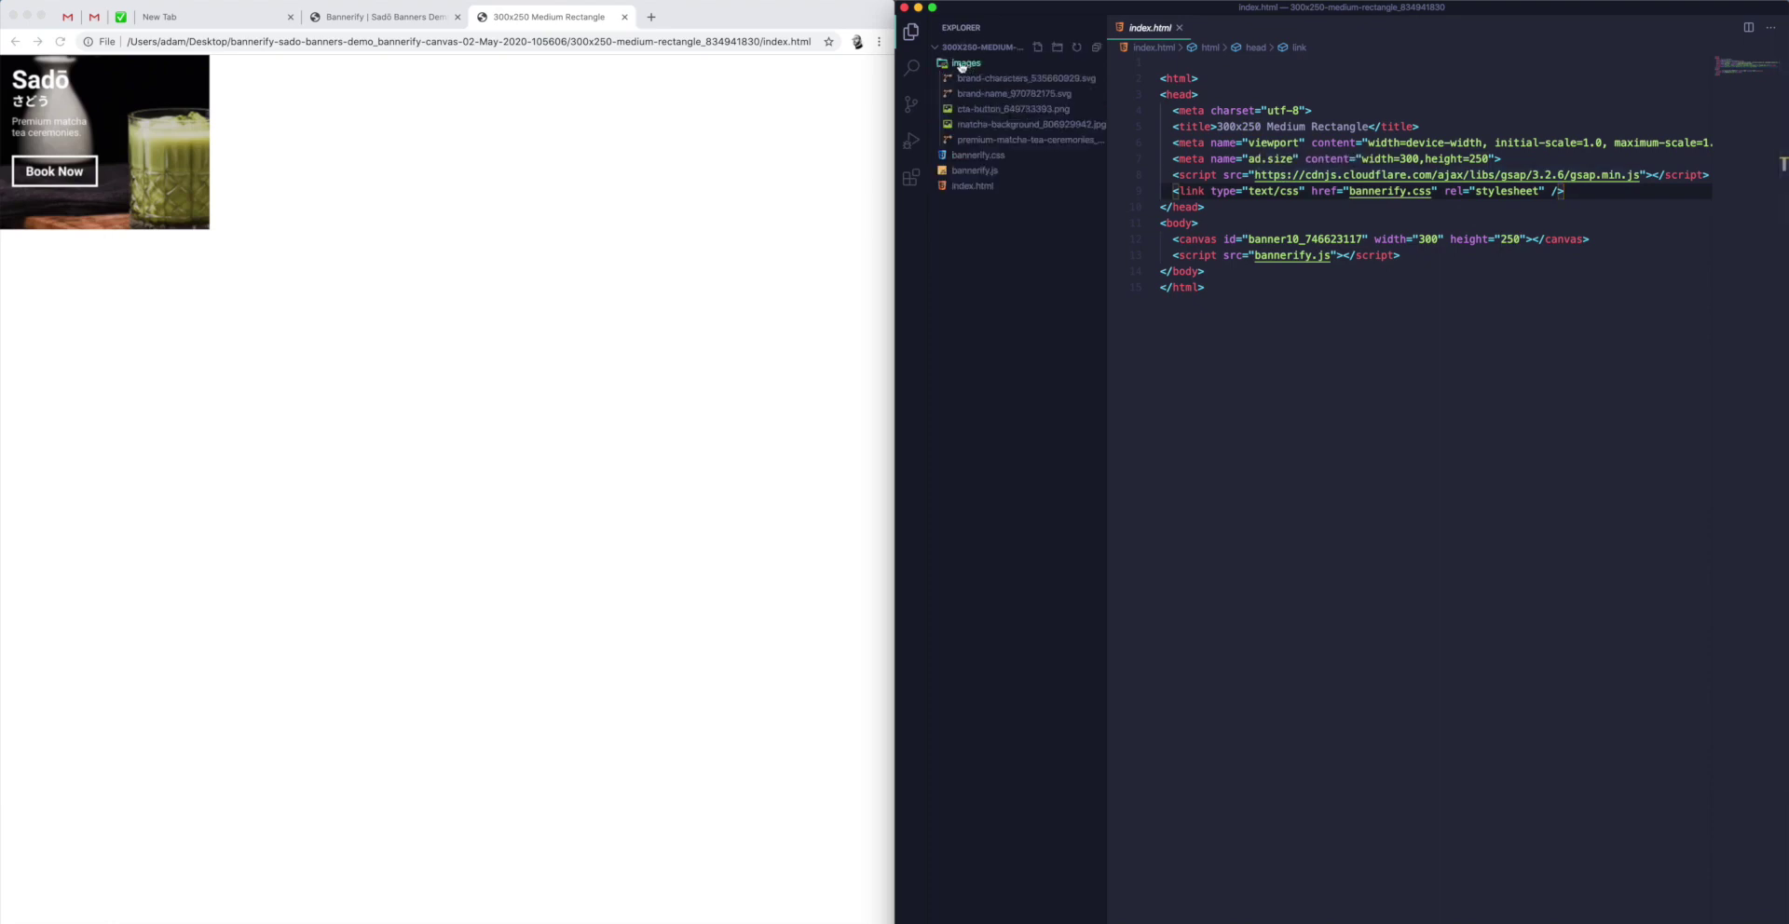
{"action": "left_click", "coordinate": [978, 79]}
{"action": "left_click", "coordinate": [978, 94]}
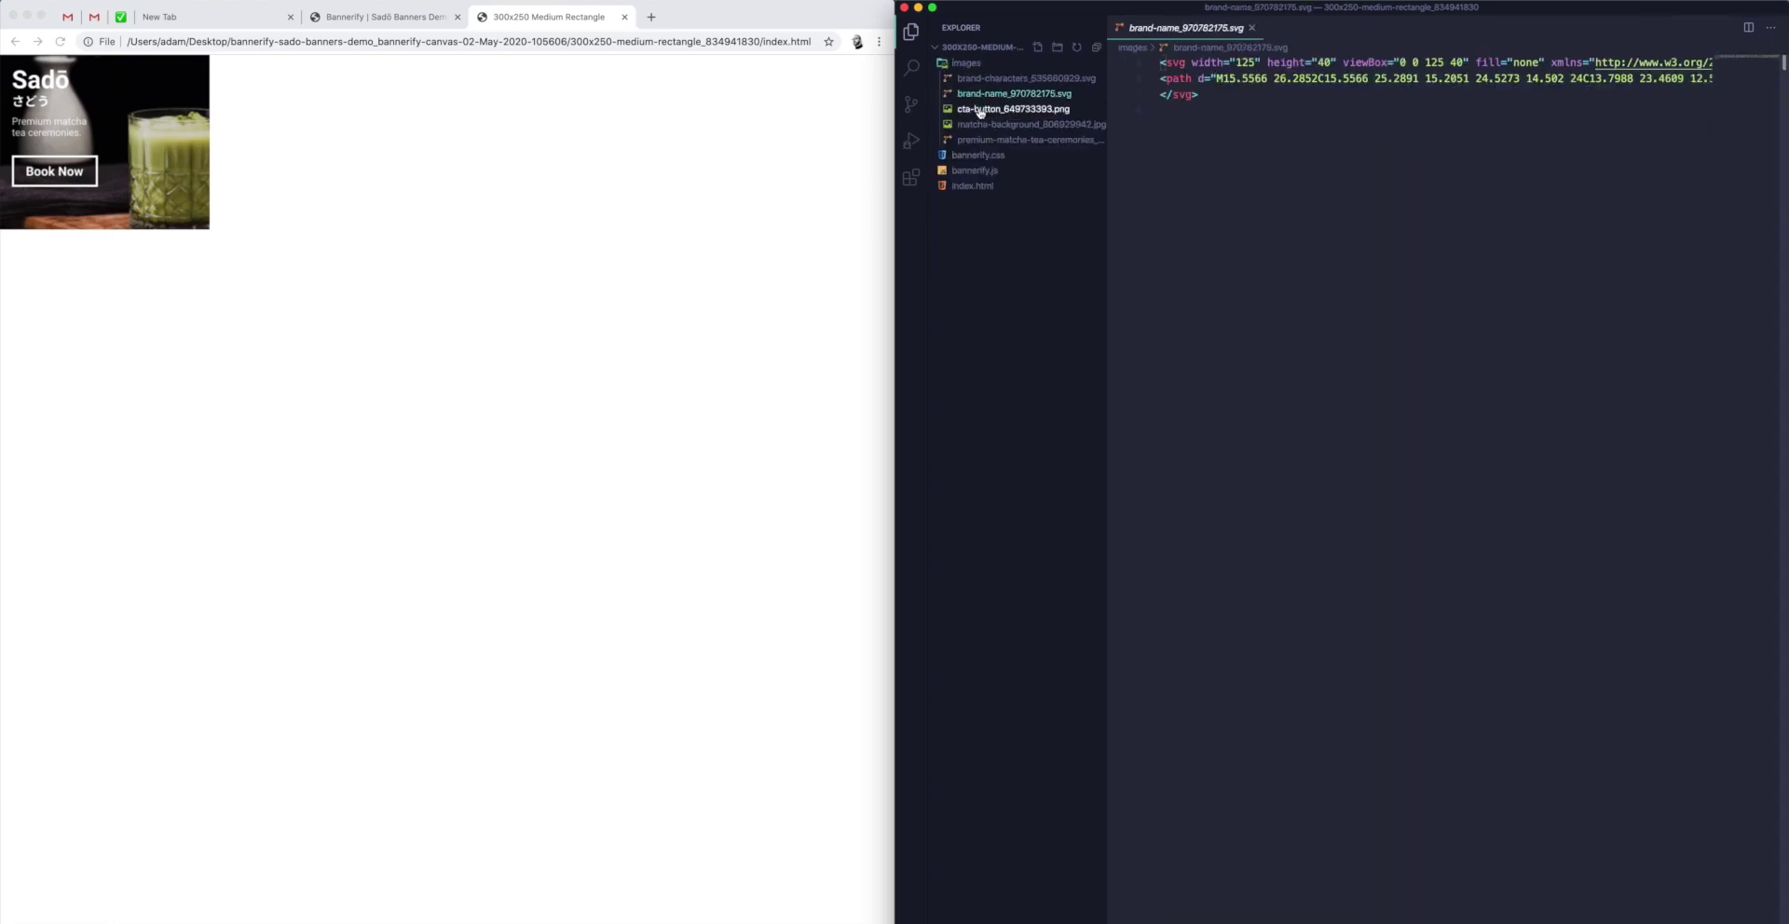
{"action": "left_click", "coordinate": [981, 110]}
{"action": "left_click", "coordinate": [985, 126]}
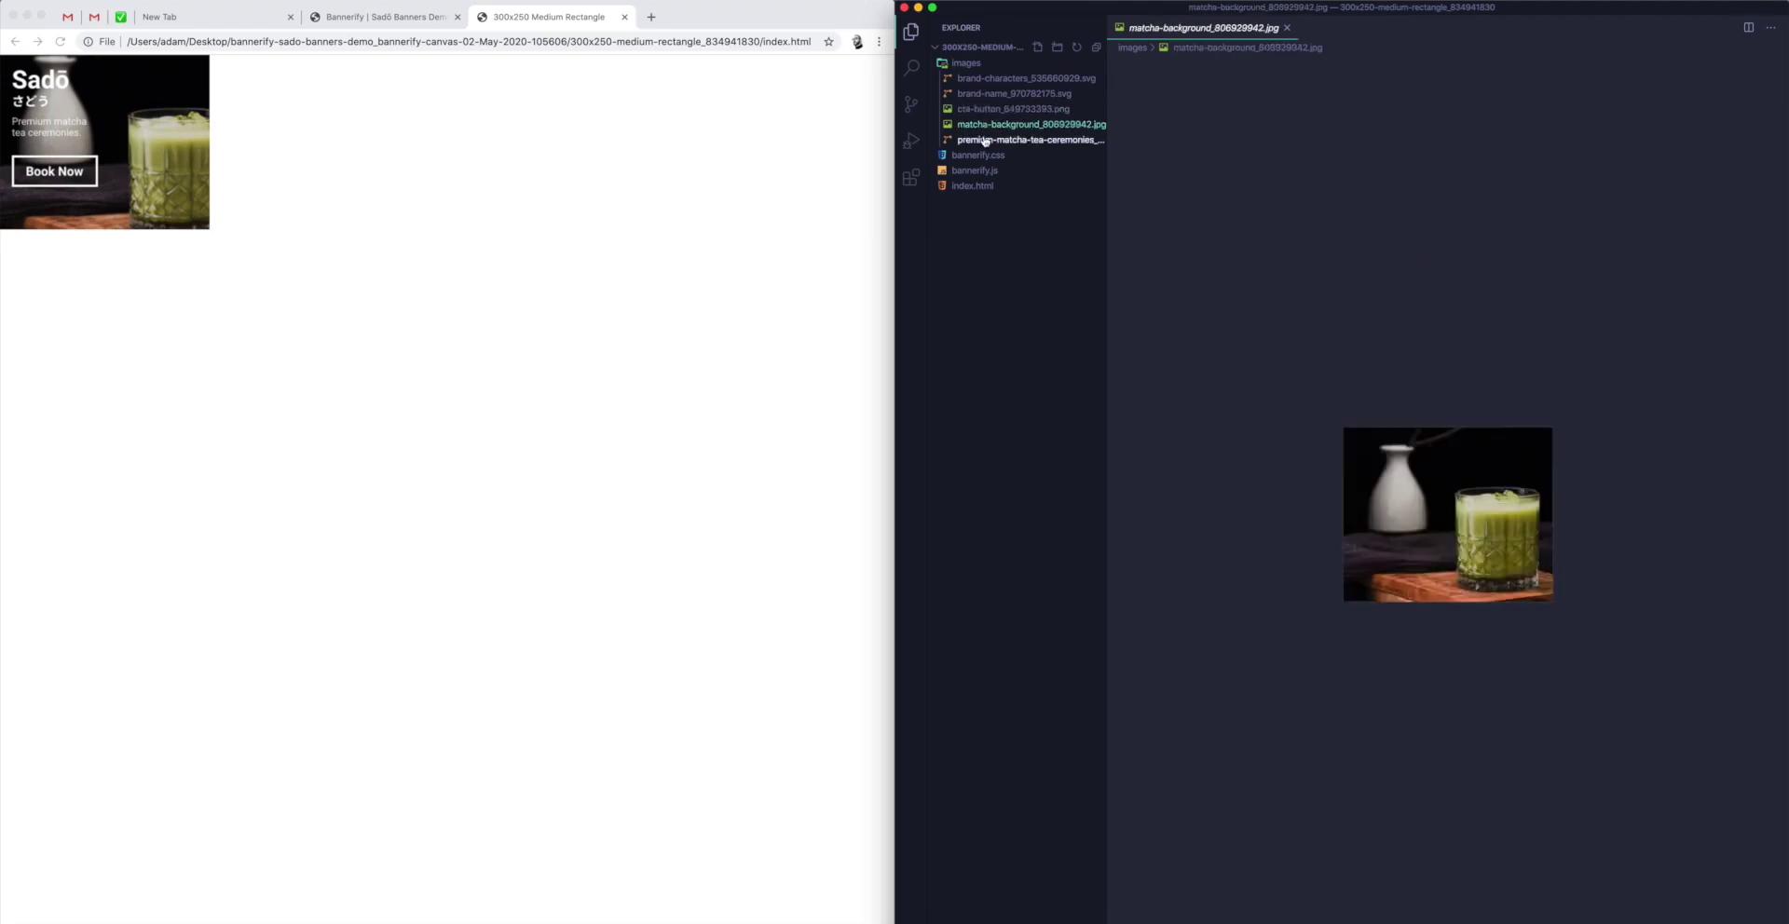
{"action": "left_click", "coordinate": [984, 140]}
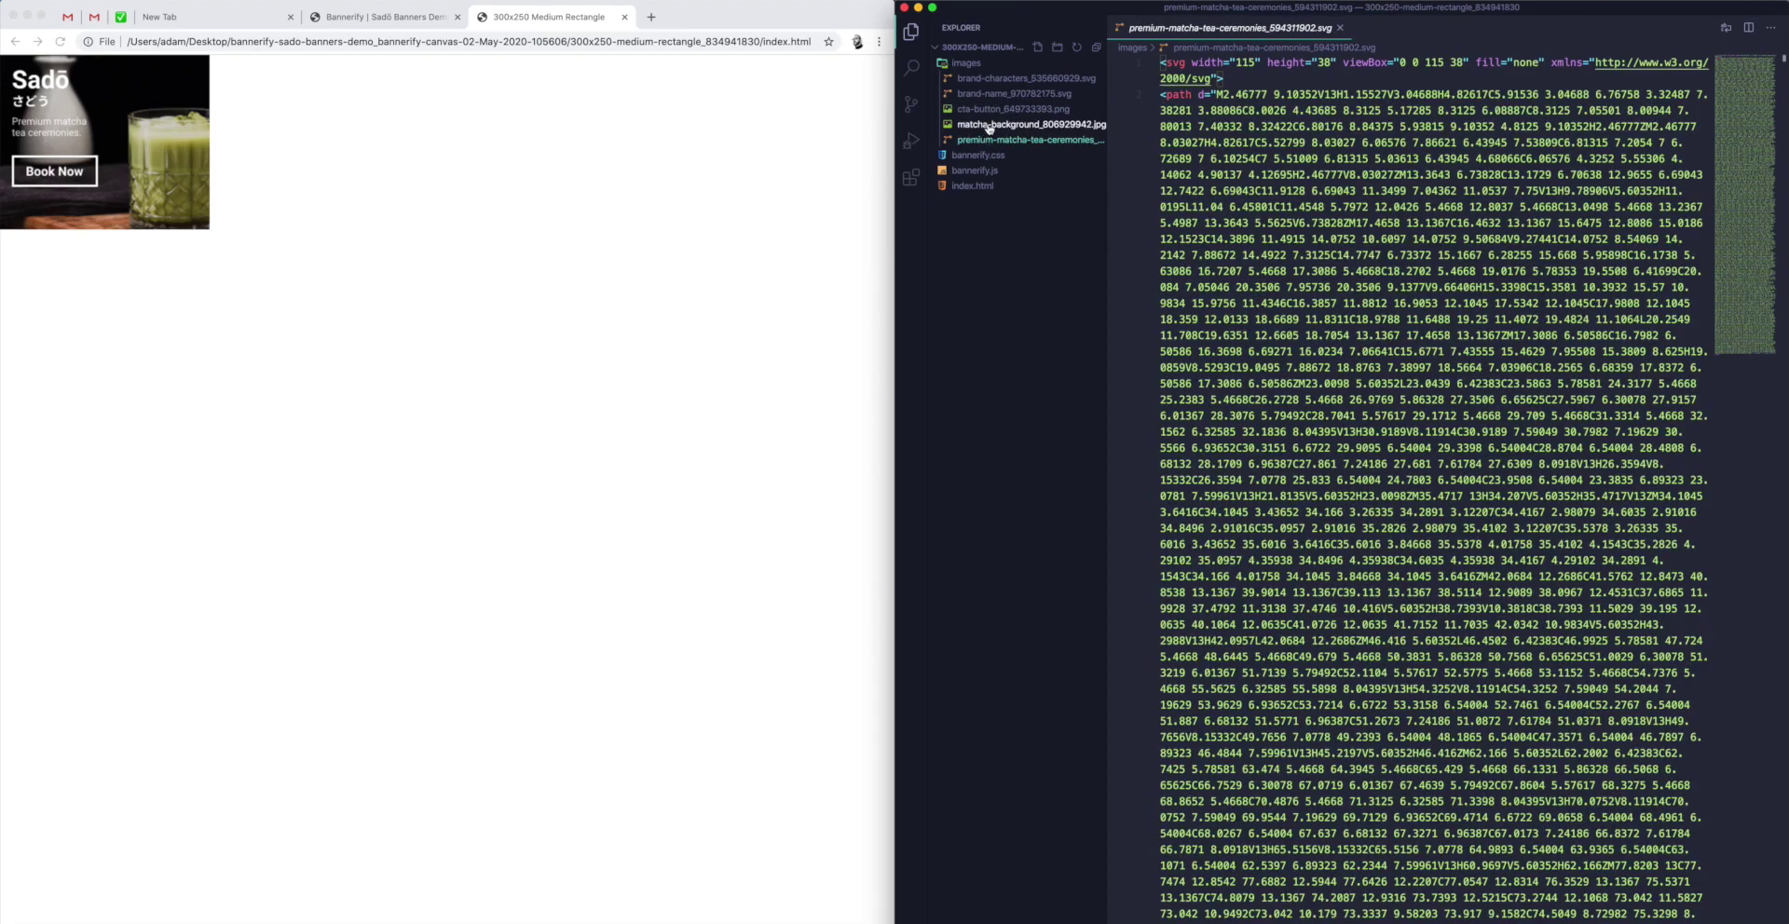
{"action": "left_click", "coordinate": [988, 125]}
{"action": "left_click", "coordinate": [989, 112]}
{"action": "left_click", "coordinate": [997, 80]}
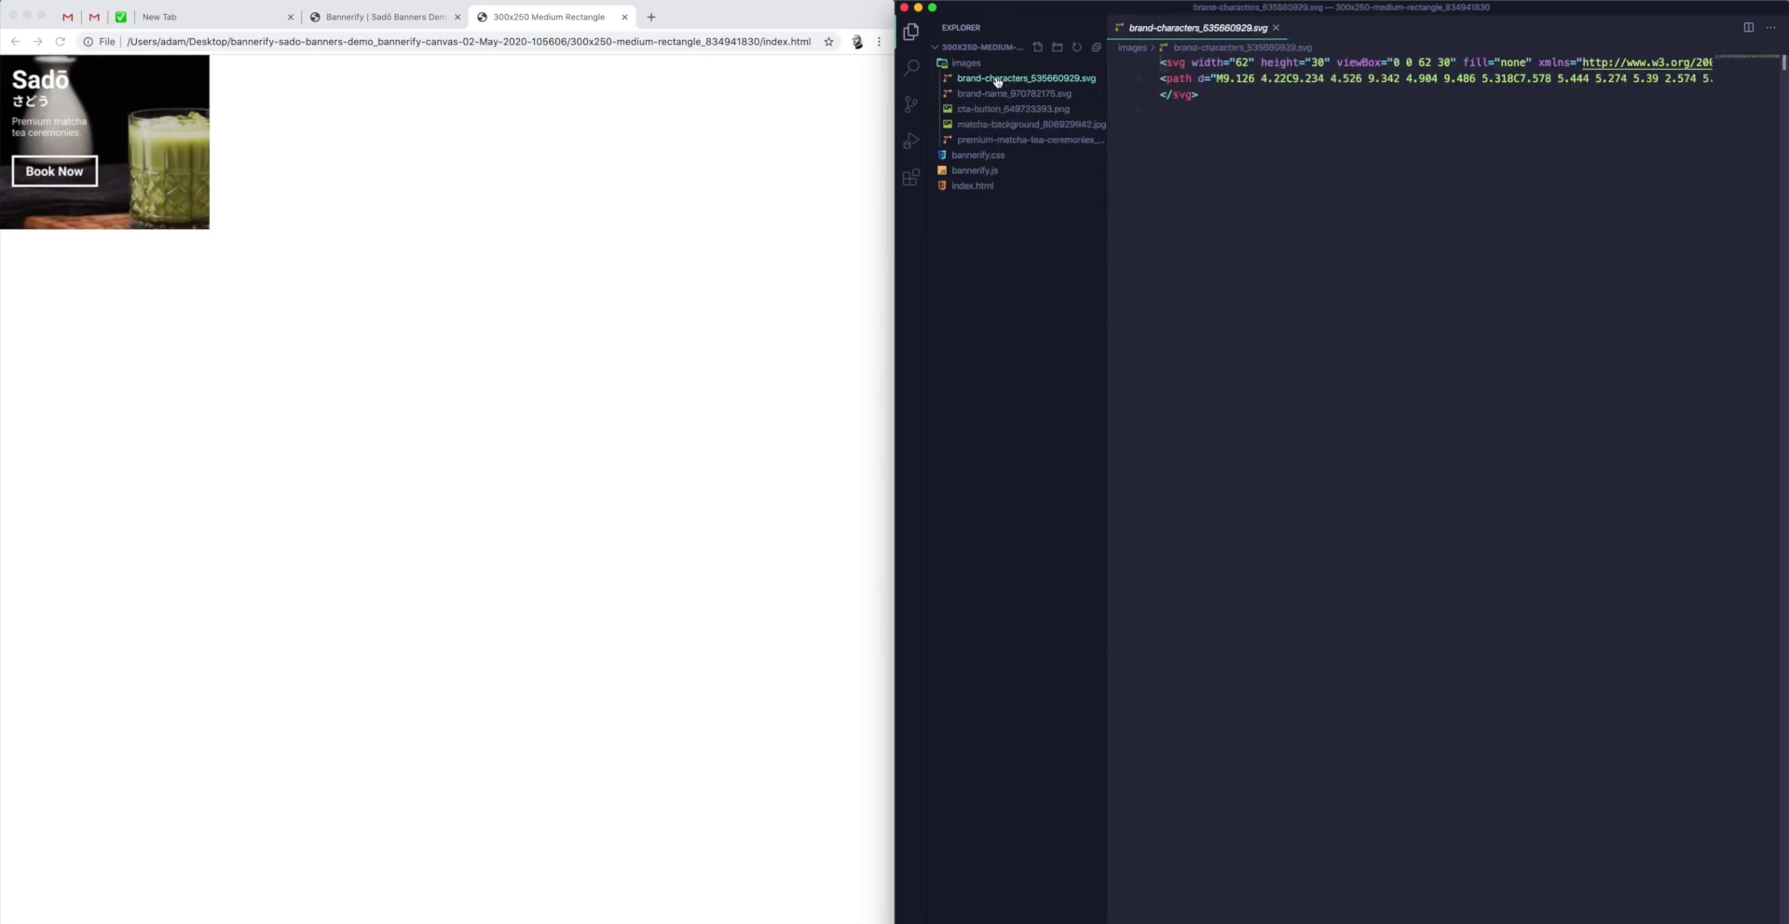
- Open the minified bannerify.js script and scroll through its GSAP tween code
{"action": "left_click", "coordinate": [975, 170]}
{"action": "scroll", "coordinate": [1260, 191], "scroll_direction": "down", "scroll_amount": 10}
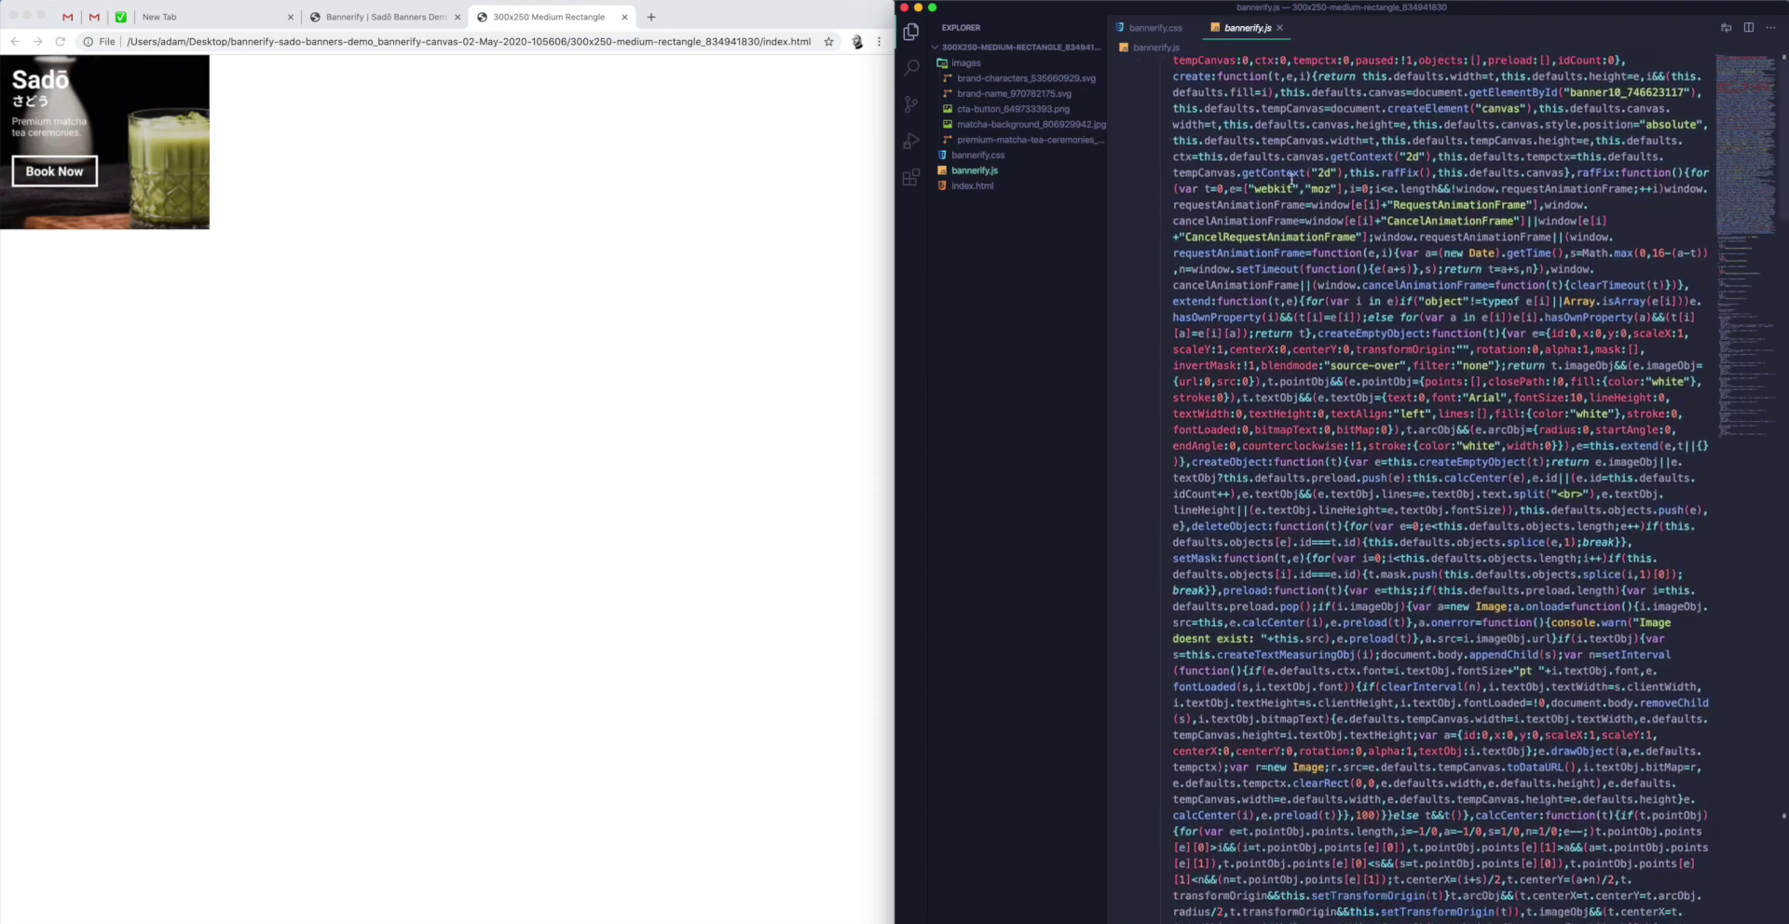
{"action": "scroll", "coordinate": [1260, 191], "scroll_direction": "down", "scroll_amount": 15}
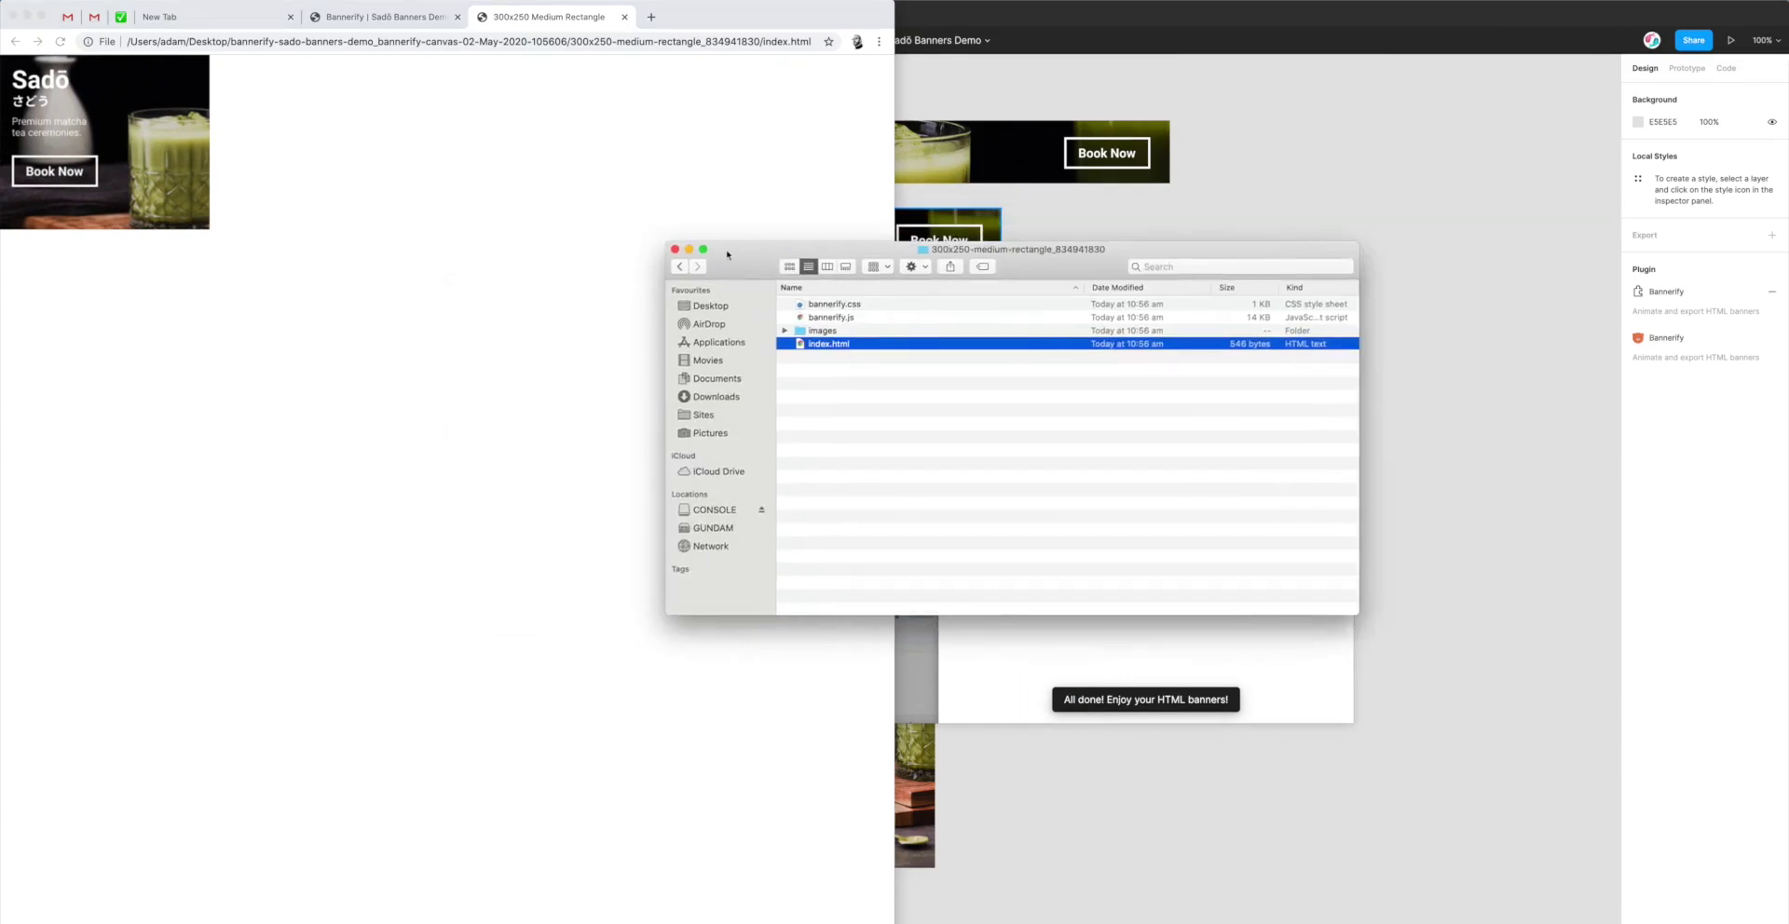
- Close the 300x250 folder window and bring the Figma file back to the front
{"action": "left_click", "coordinate": [671, 249]}
{"action": "left_click", "coordinate": [737, 23]}
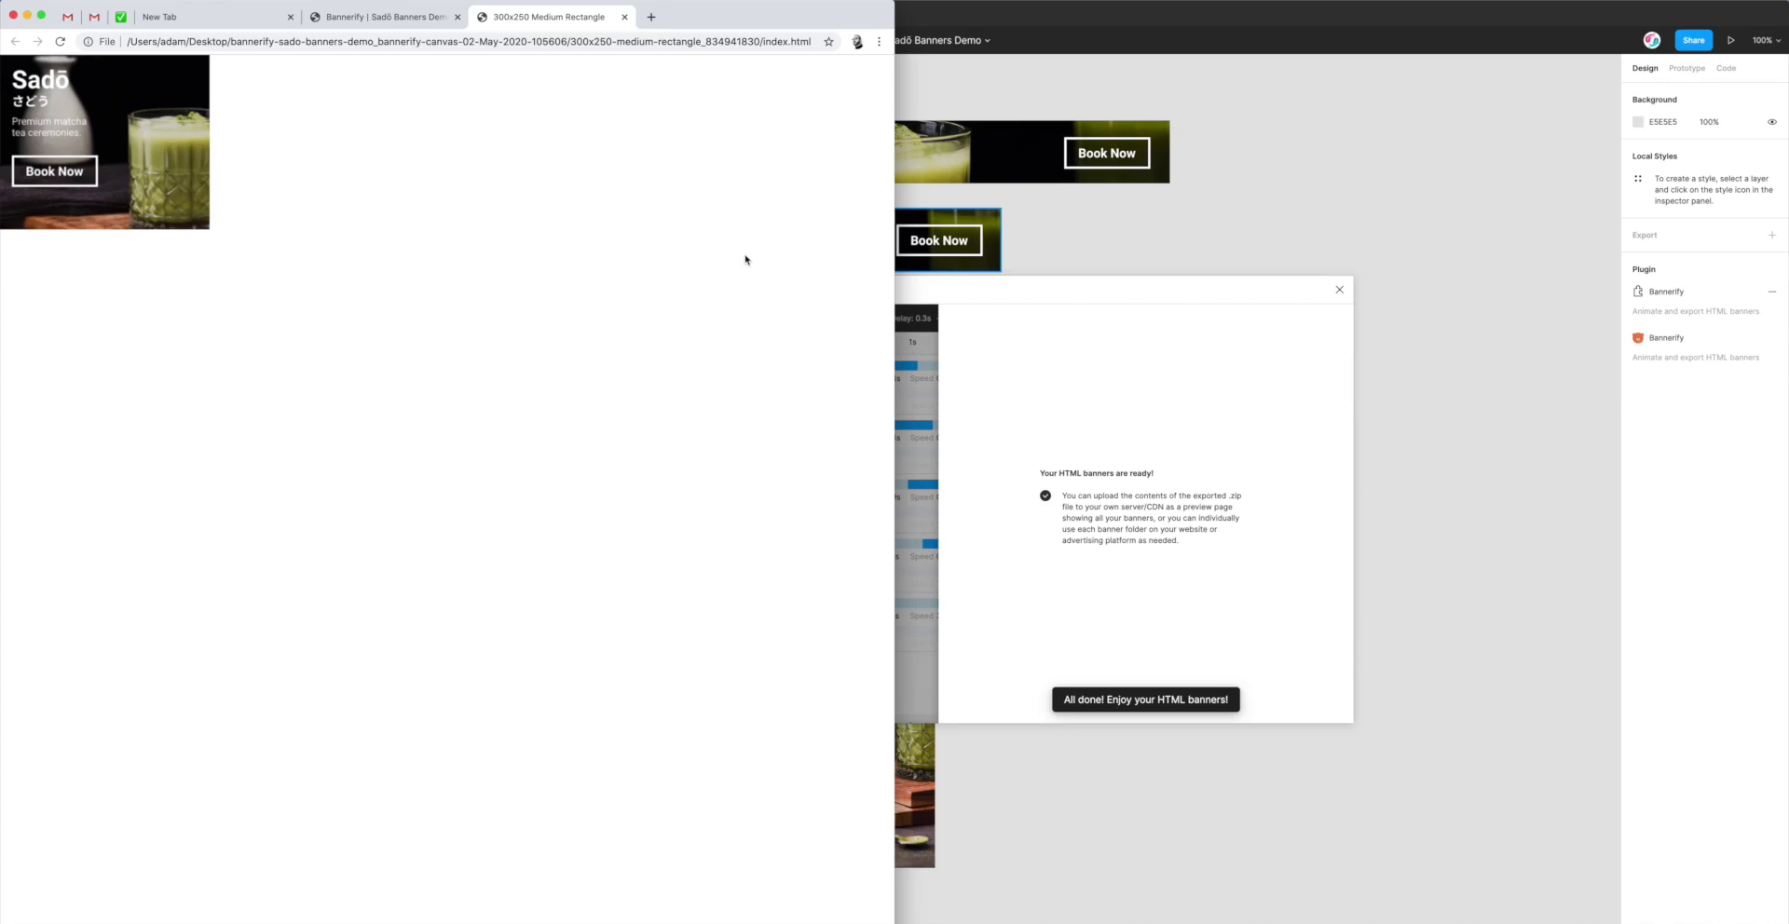
{"action": "left_click", "coordinate": [998, 294]}
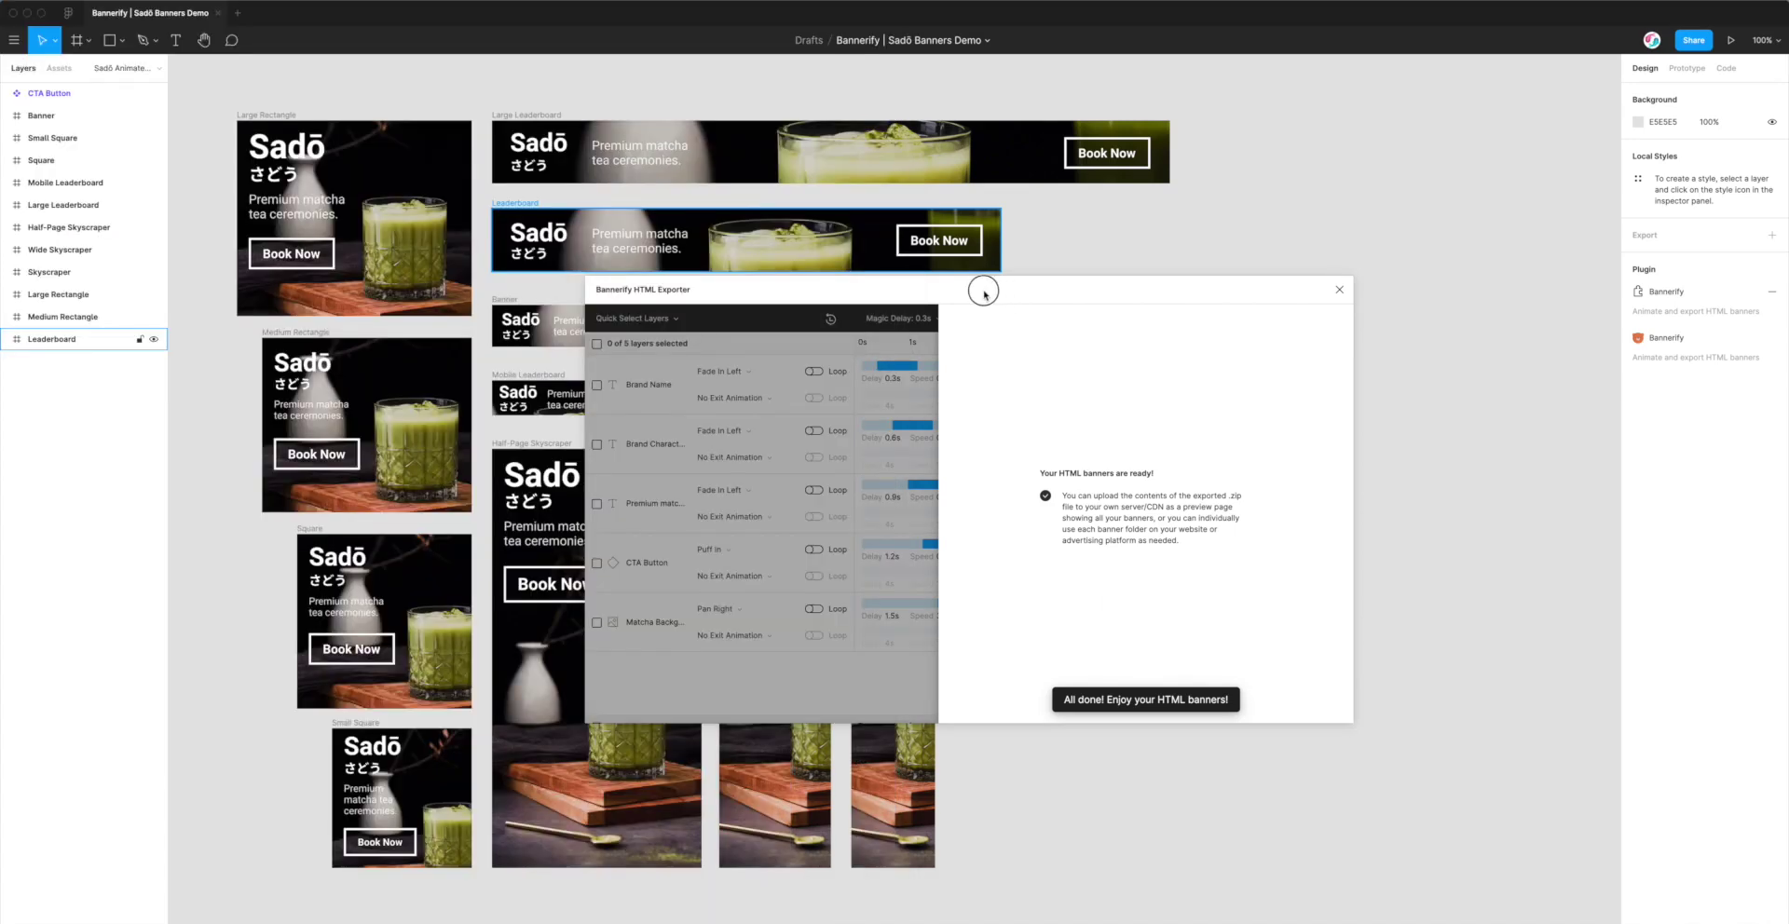
- Shift the Bannerify HTML Exporter dialog around, deselect the Leaderboard frame, then close the exporter
{"action": "left_click_drag", "start_coordinate": [982, 287], "coordinate": [963, 286]}
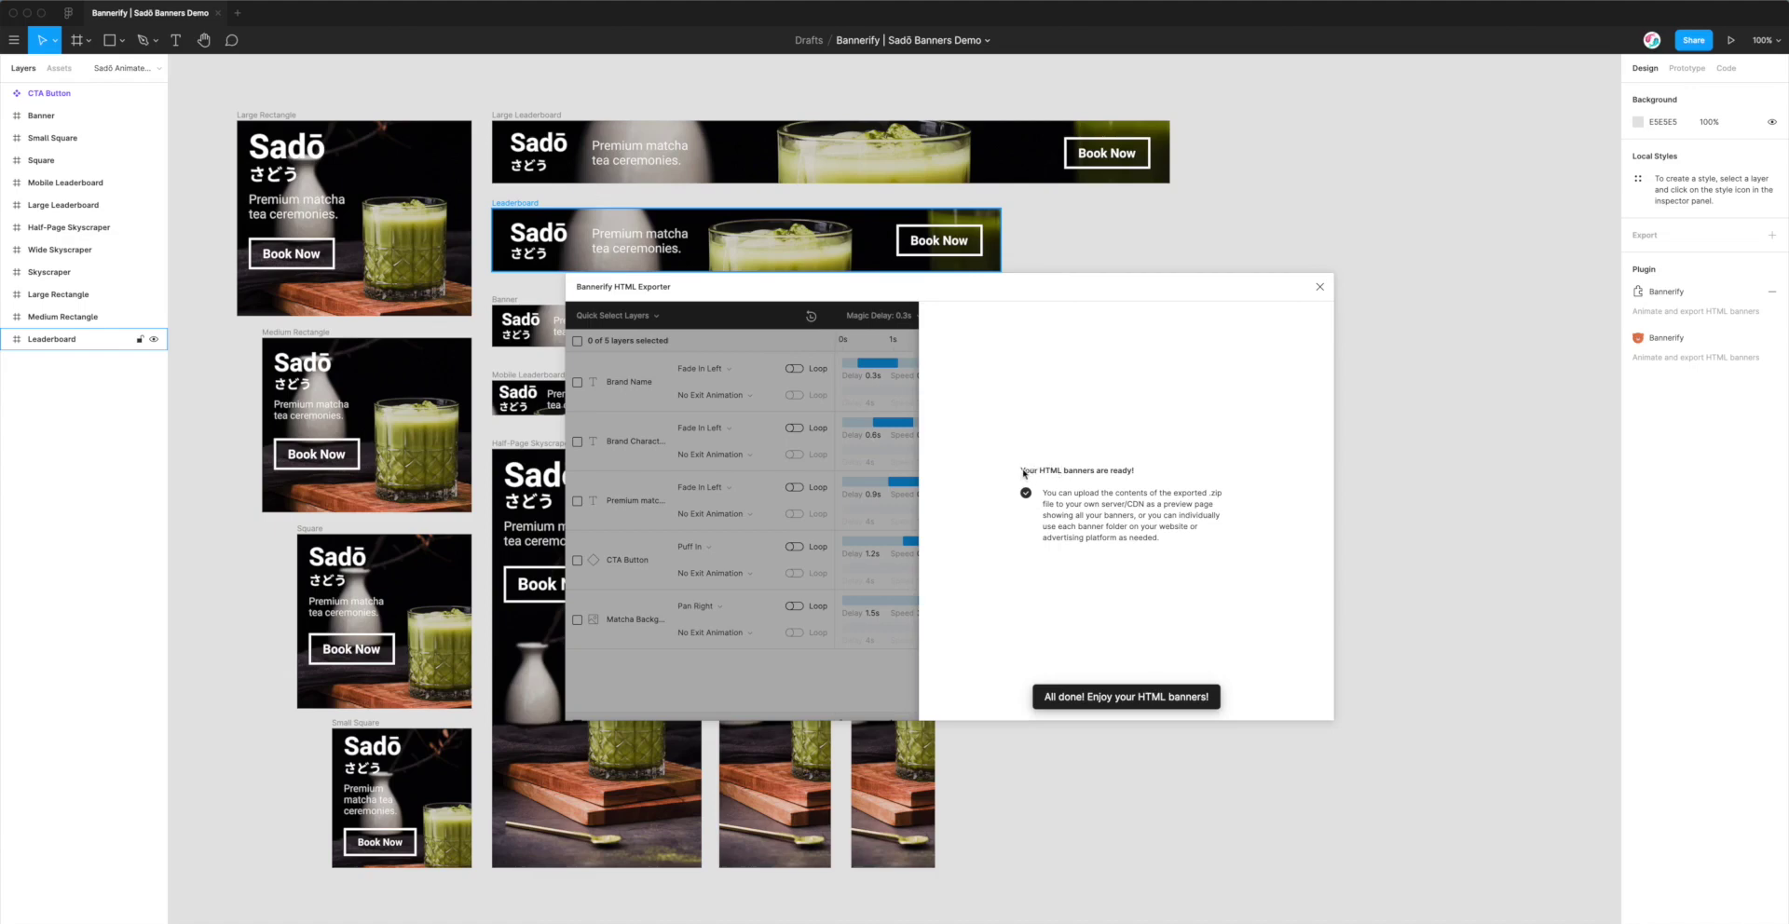
{"action": "left_click_drag", "start_coordinate": [1059, 288], "coordinate": [1106, 299]}
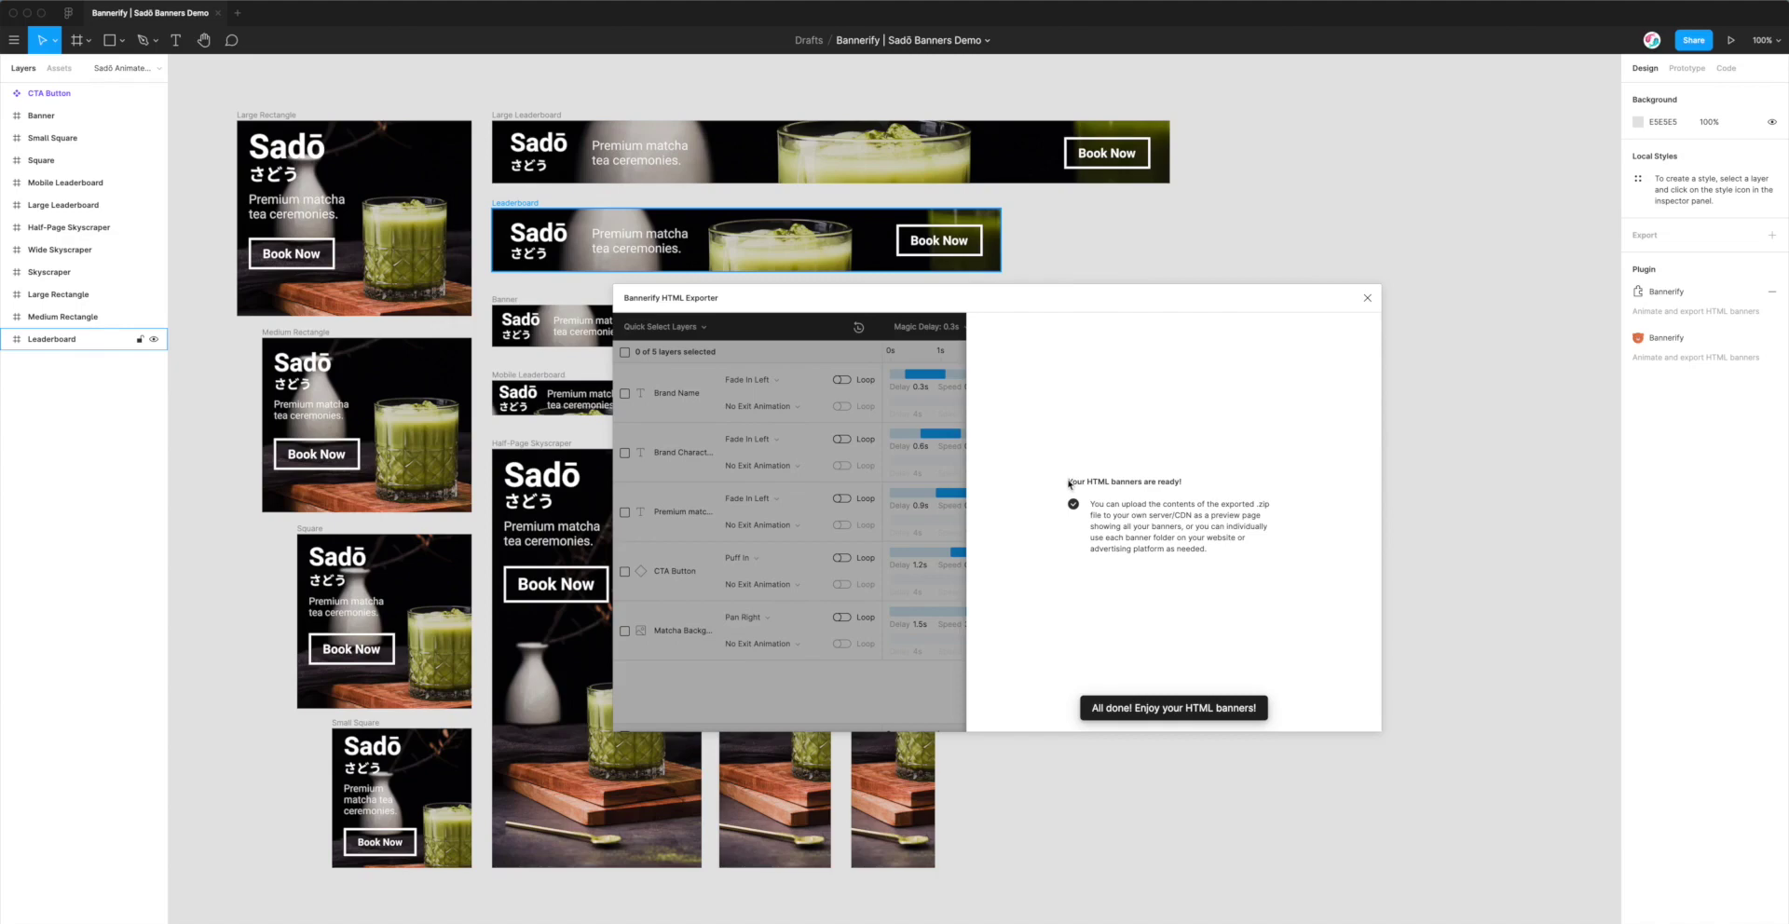
{"action": "left_click_drag", "start_coordinate": [1146, 297], "coordinate": [1119, 303]}
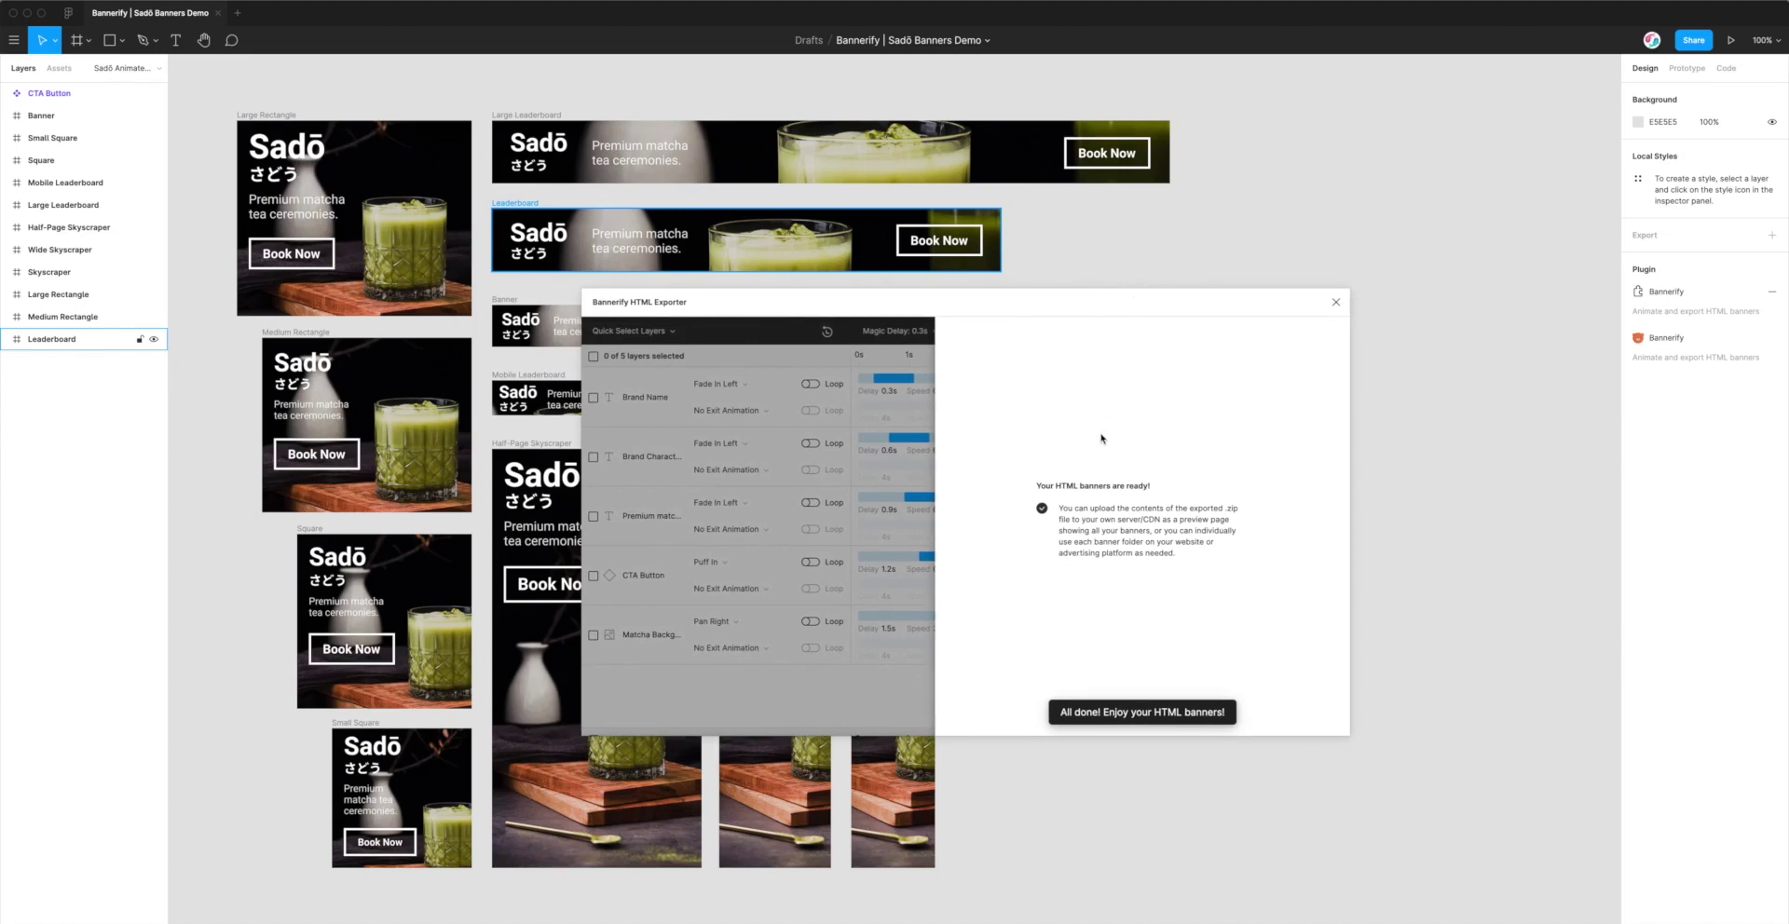
{"action": "left_click_drag", "start_coordinate": [1157, 306], "coordinate": [1156, 302]}
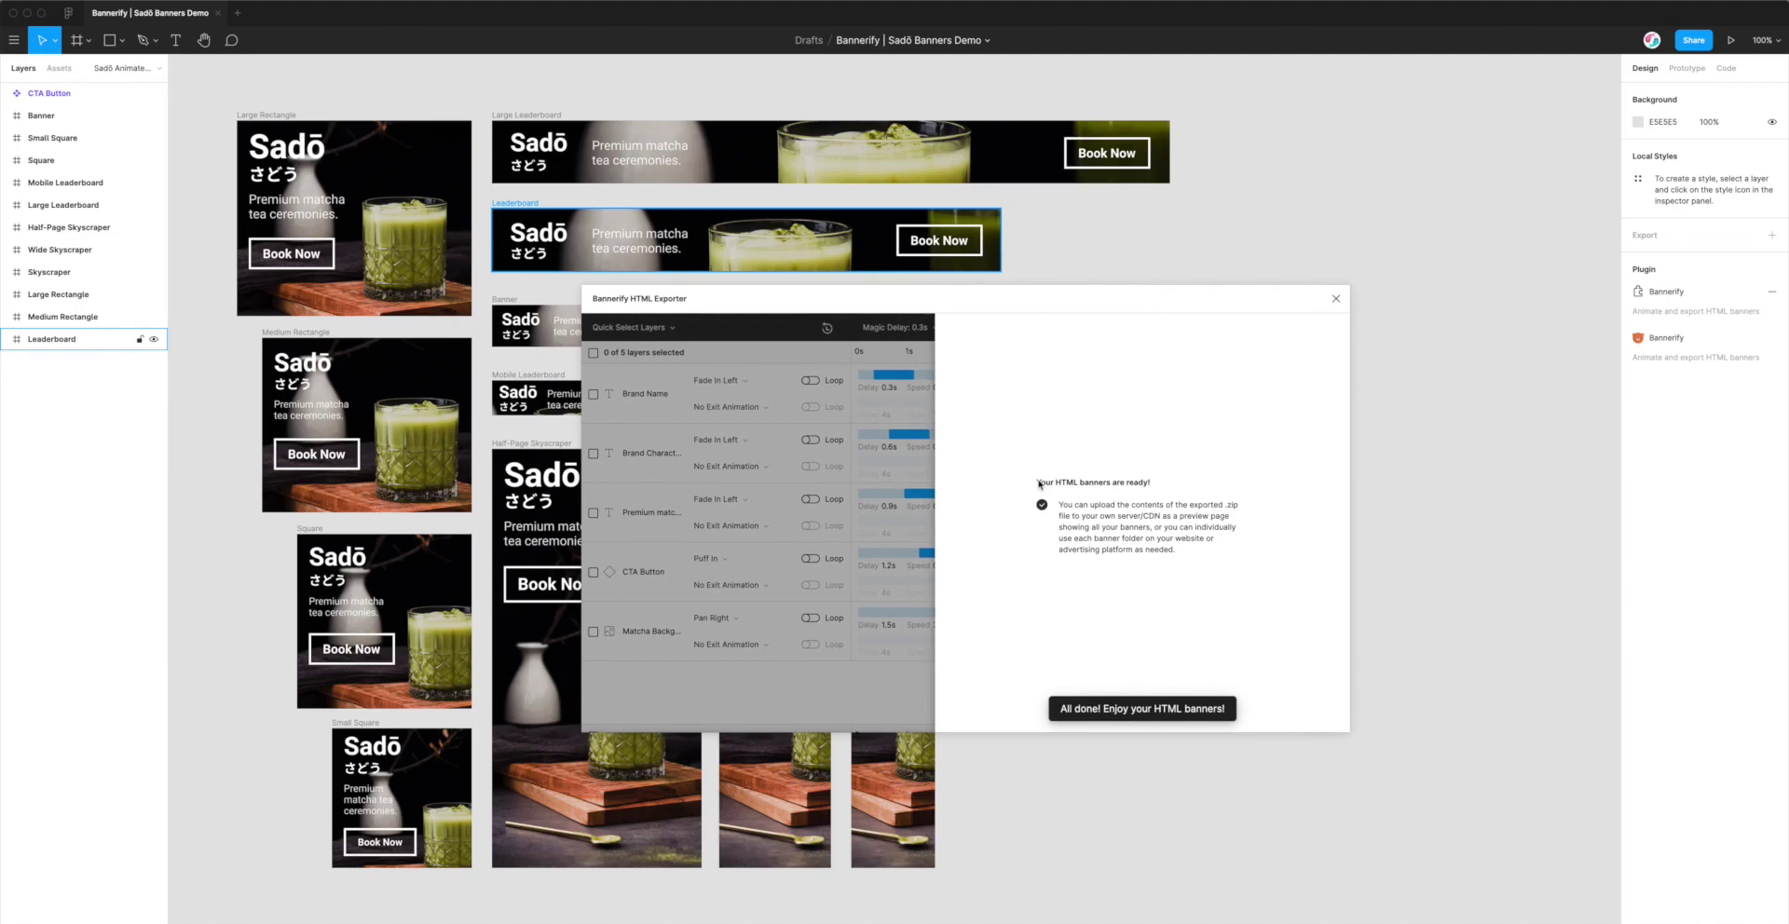
{"action": "left_click", "coordinate": [1084, 285]}
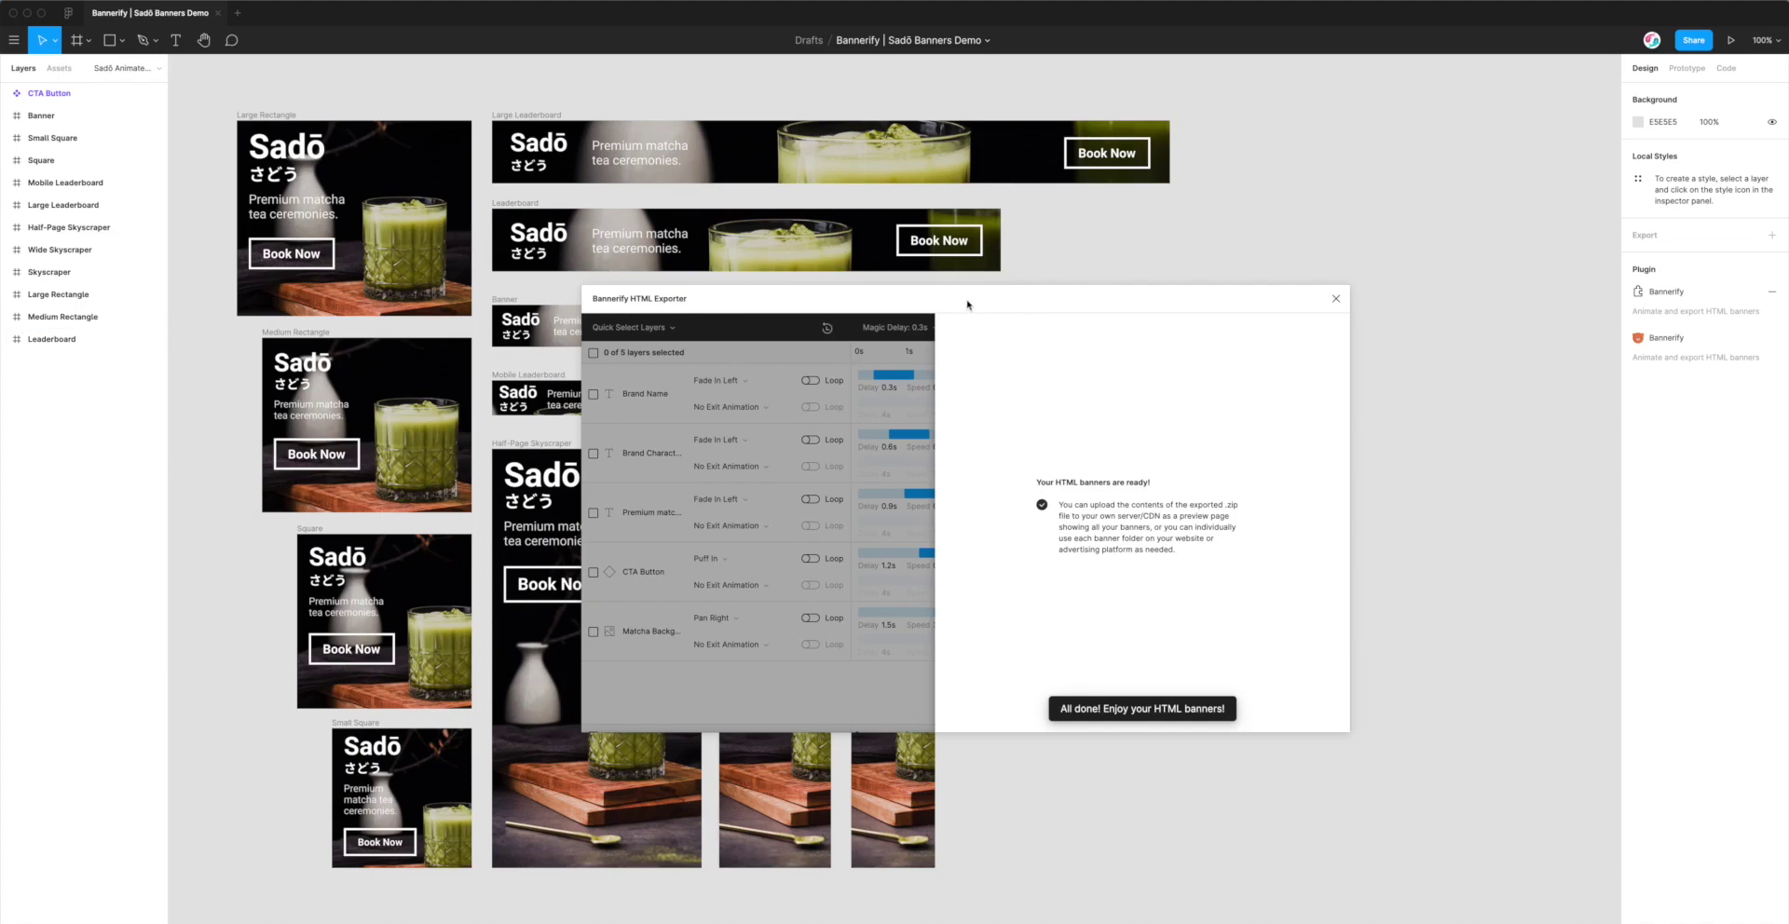
{"action": "left_click_drag", "start_coordinate": [967, 303], "coordinate": [928, 307]}
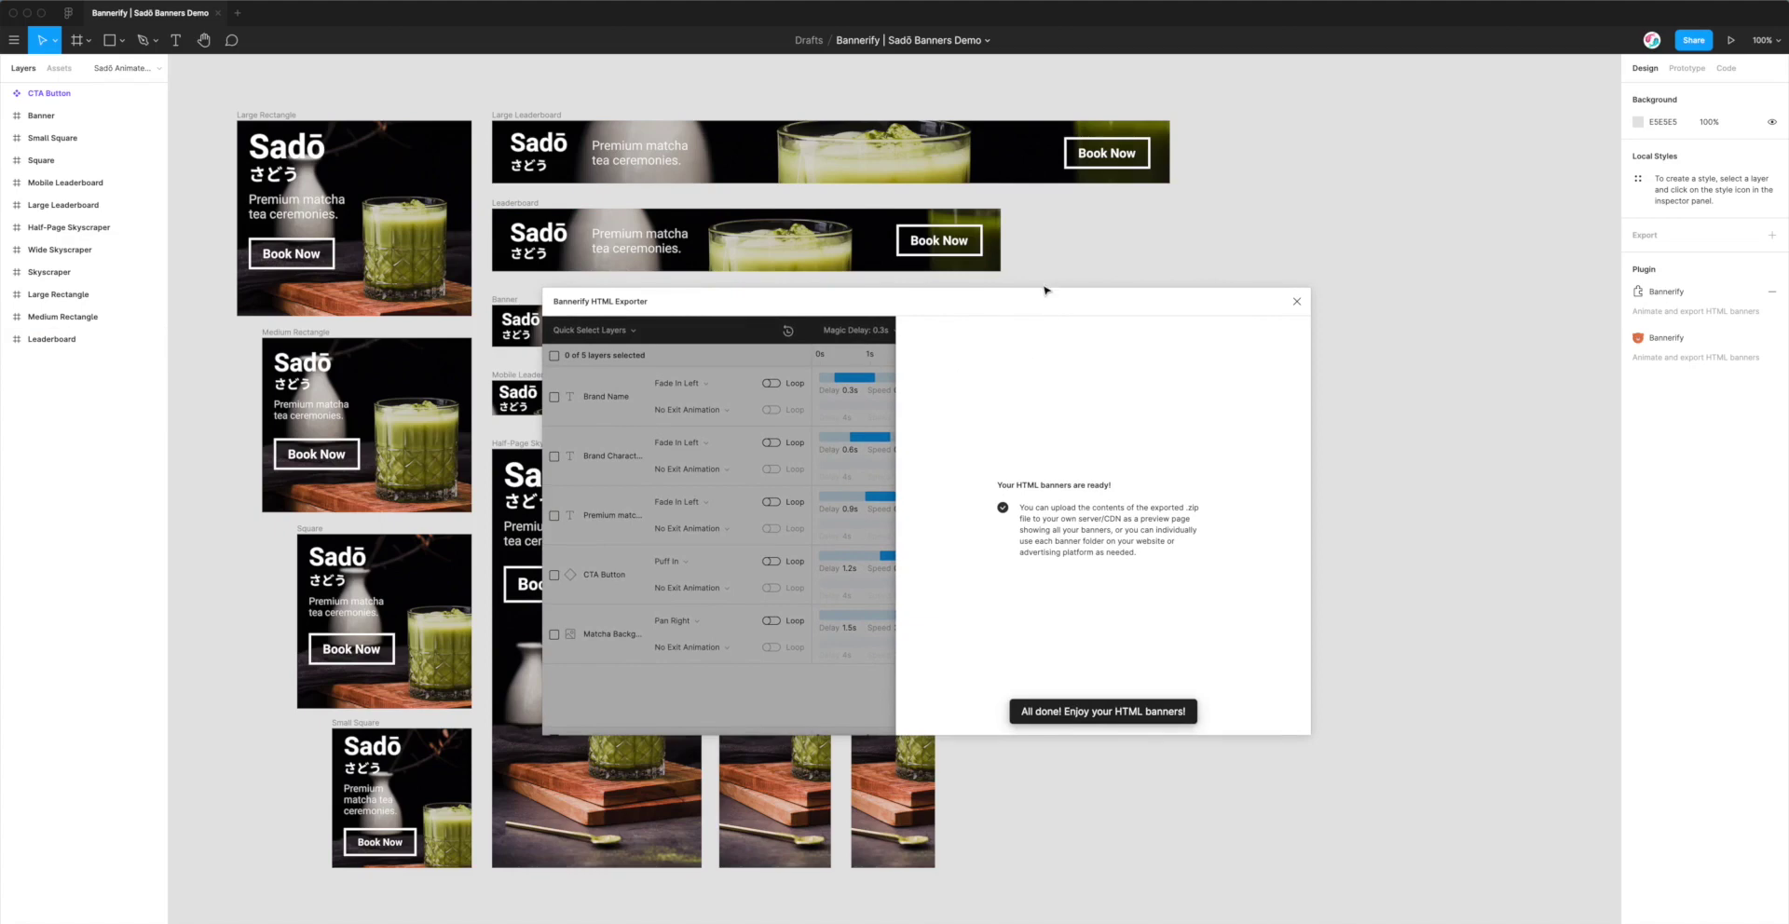
{"action": "left_click", "coordinate": [1296, 303]}
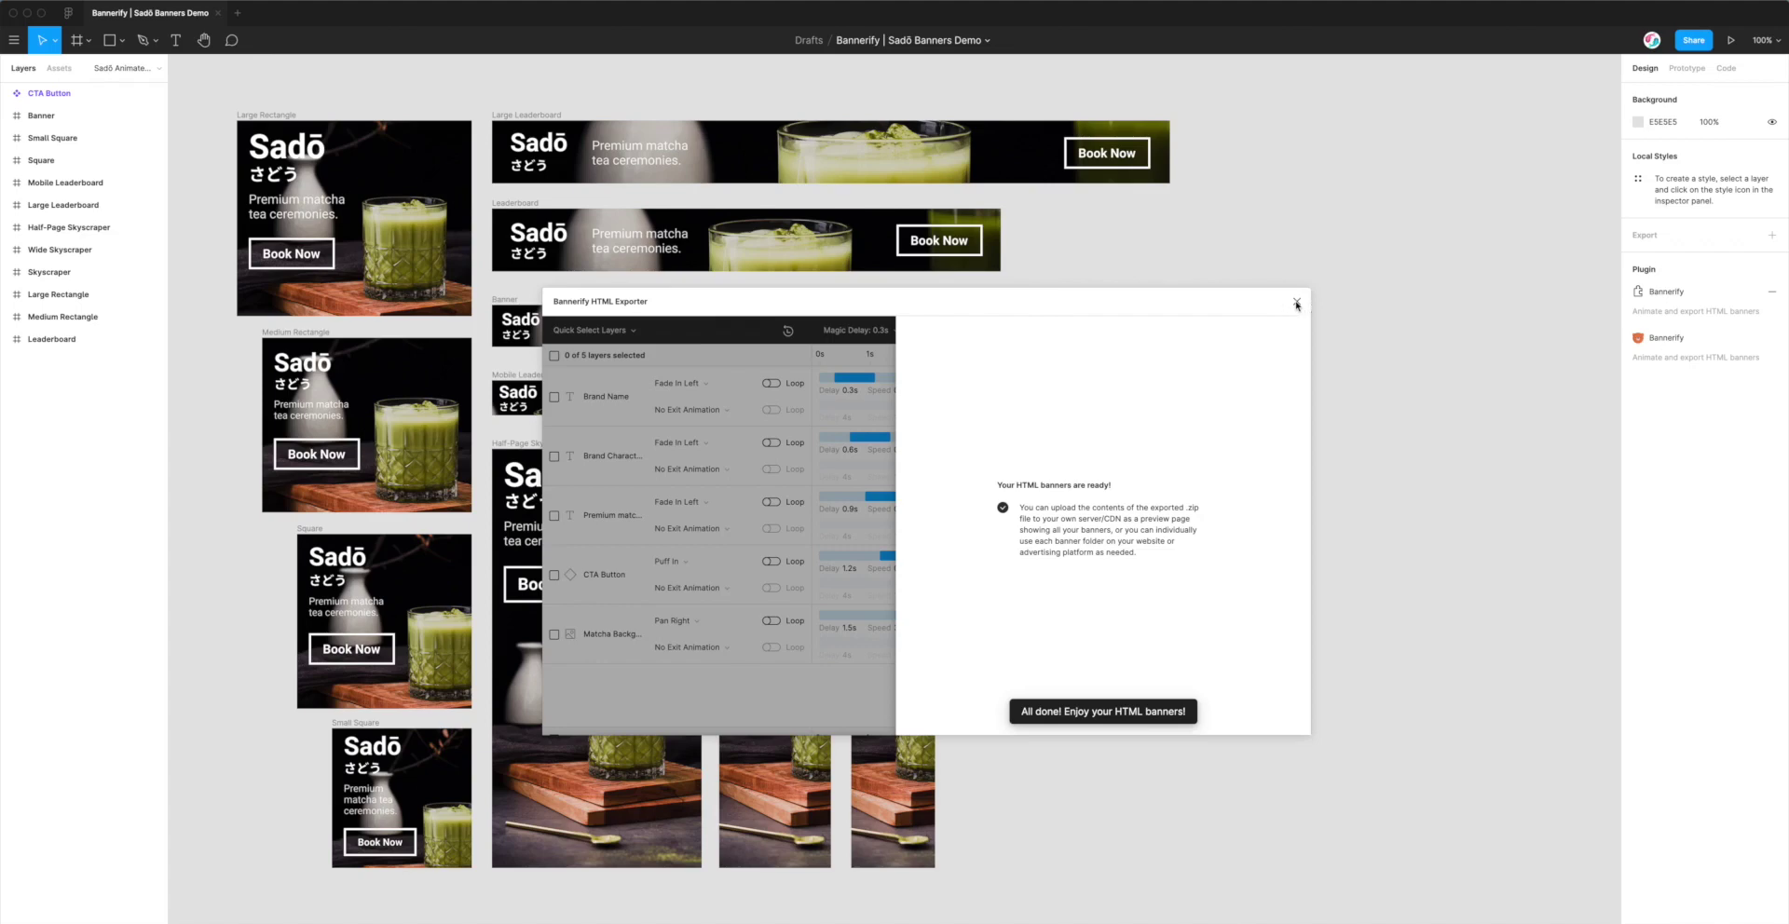